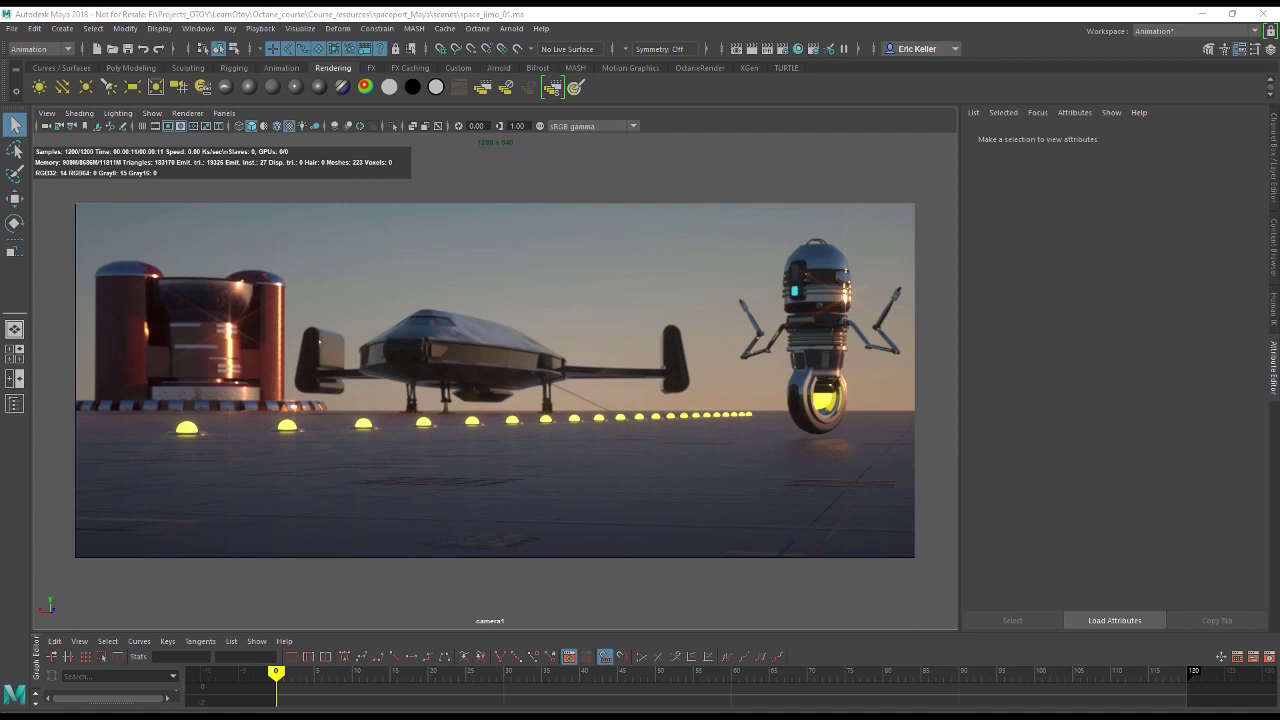
# Step: With OctaneRender for Maya selected on the OTOY downloads page, open the Release Candidate Testing Forum, then minimize Chrome
pyautogui.hotkey('alt', 'Tab')
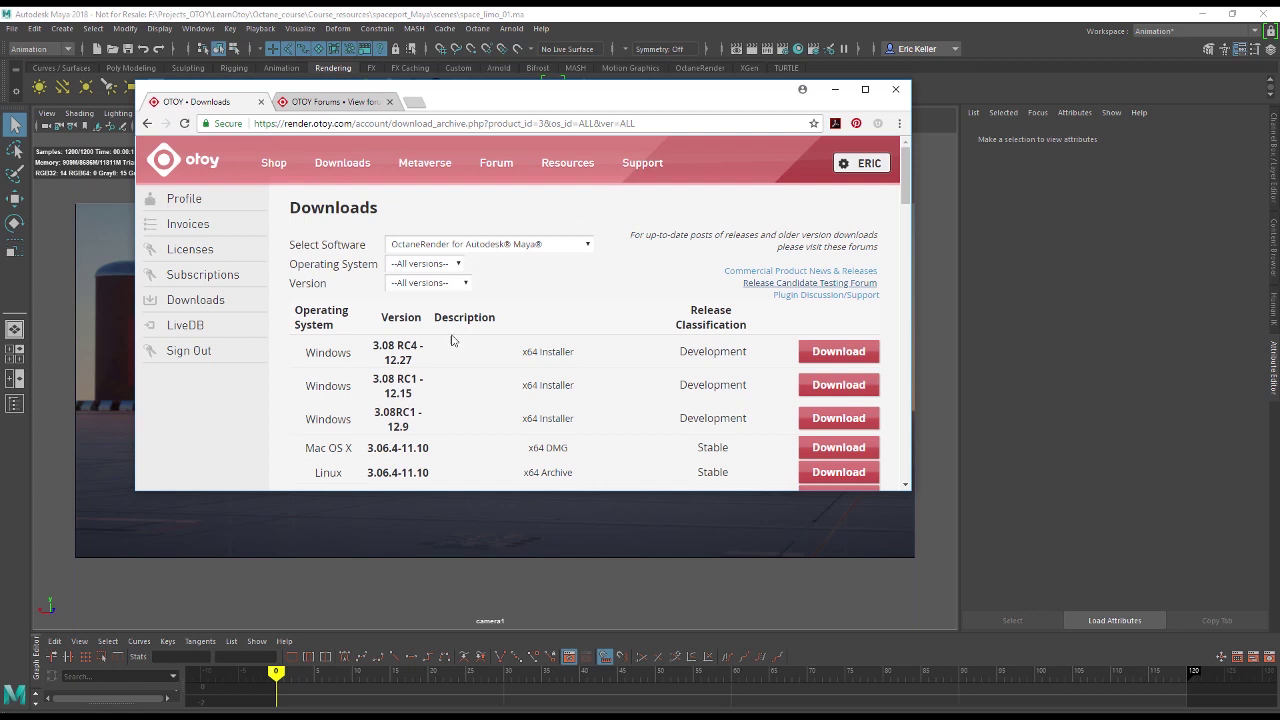
pyautogui.click(488, 246)
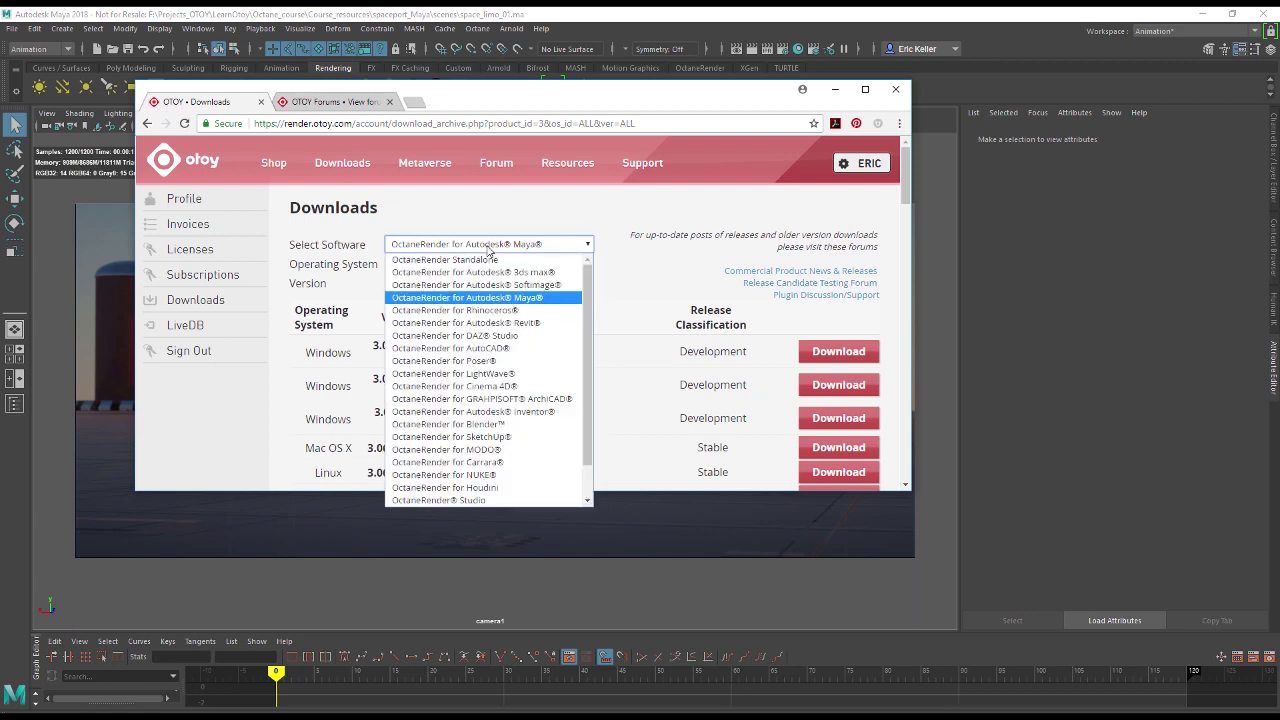
pyautogui.click(496, 299)
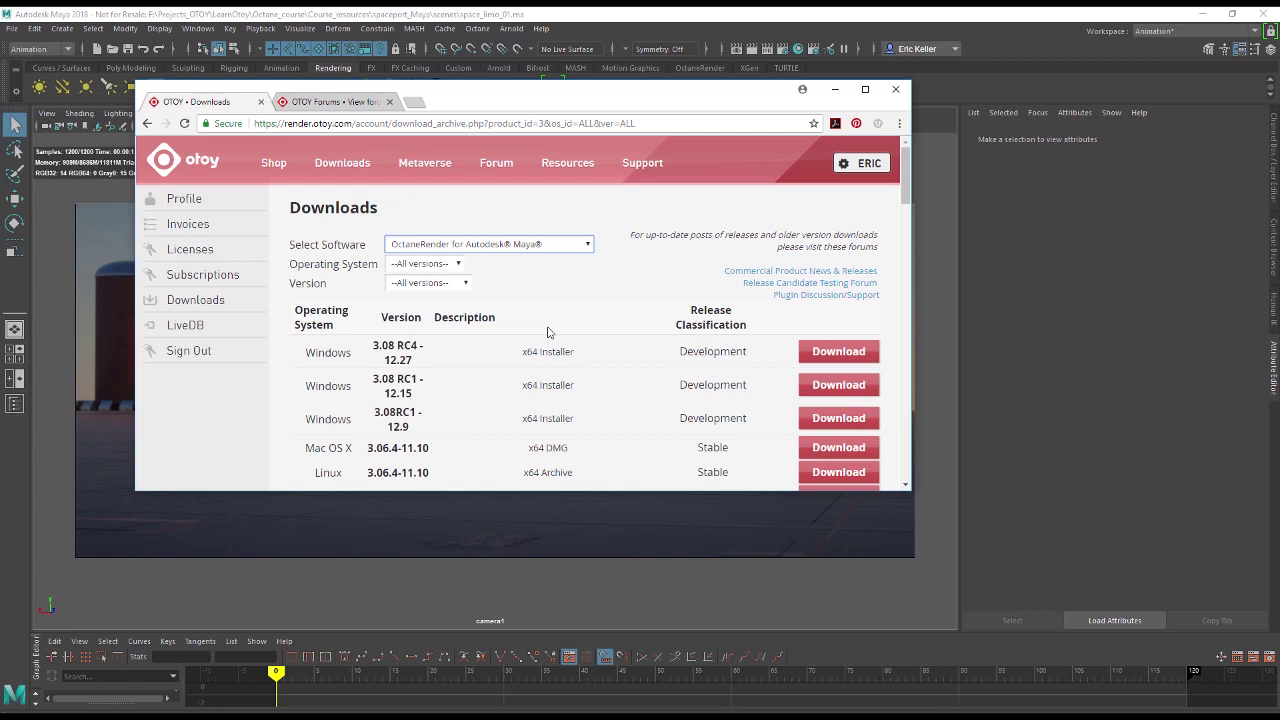
pyautogui.click(753, 284)
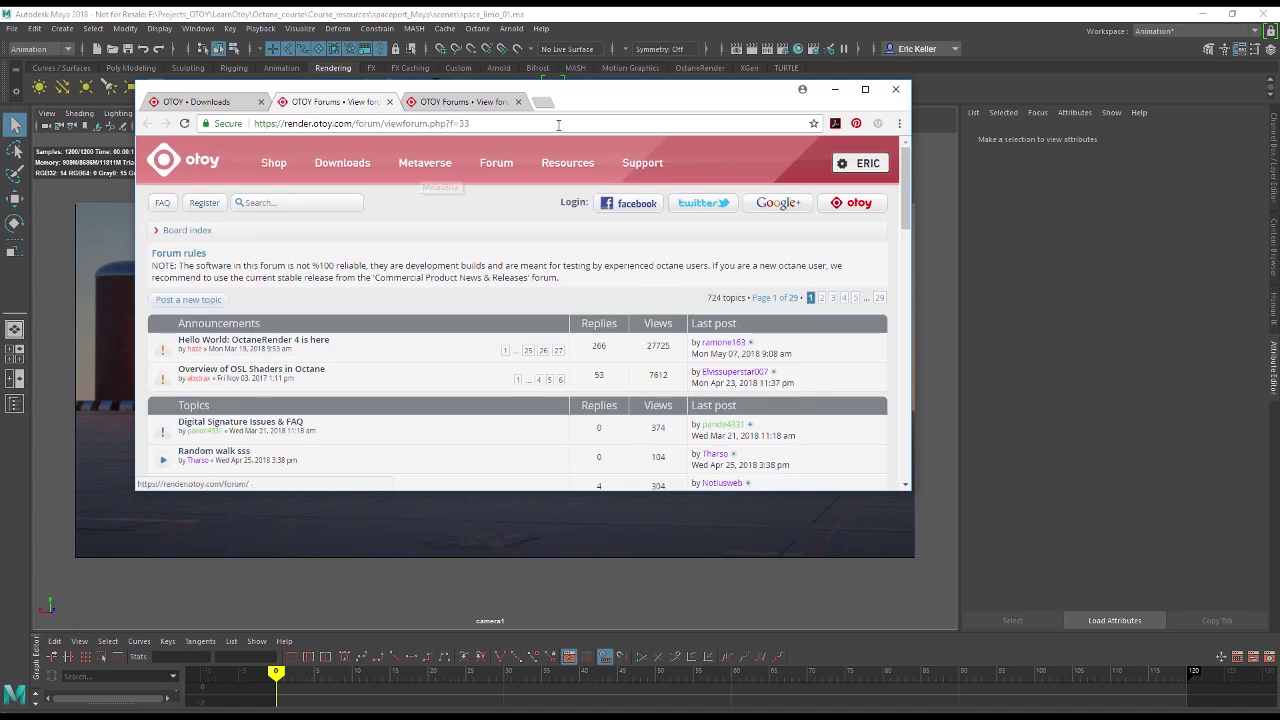
pyautogui.click(197, 101)
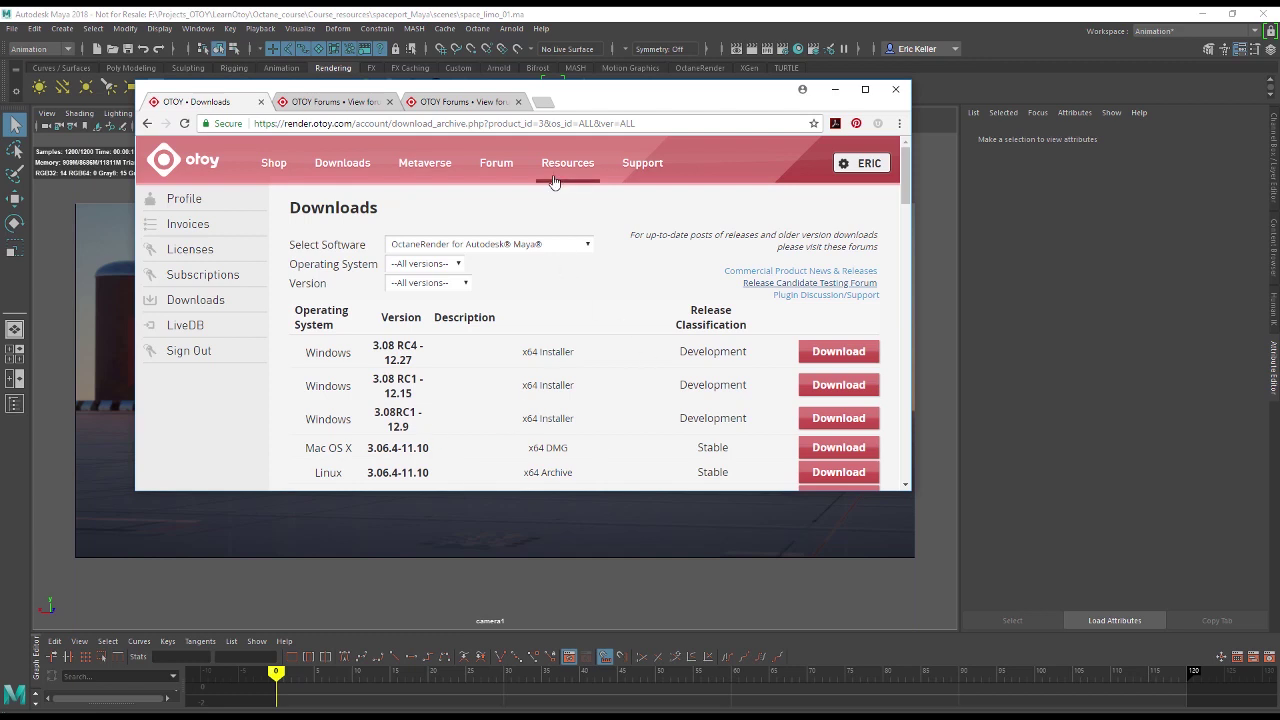
pyautogui.press('super+Down')
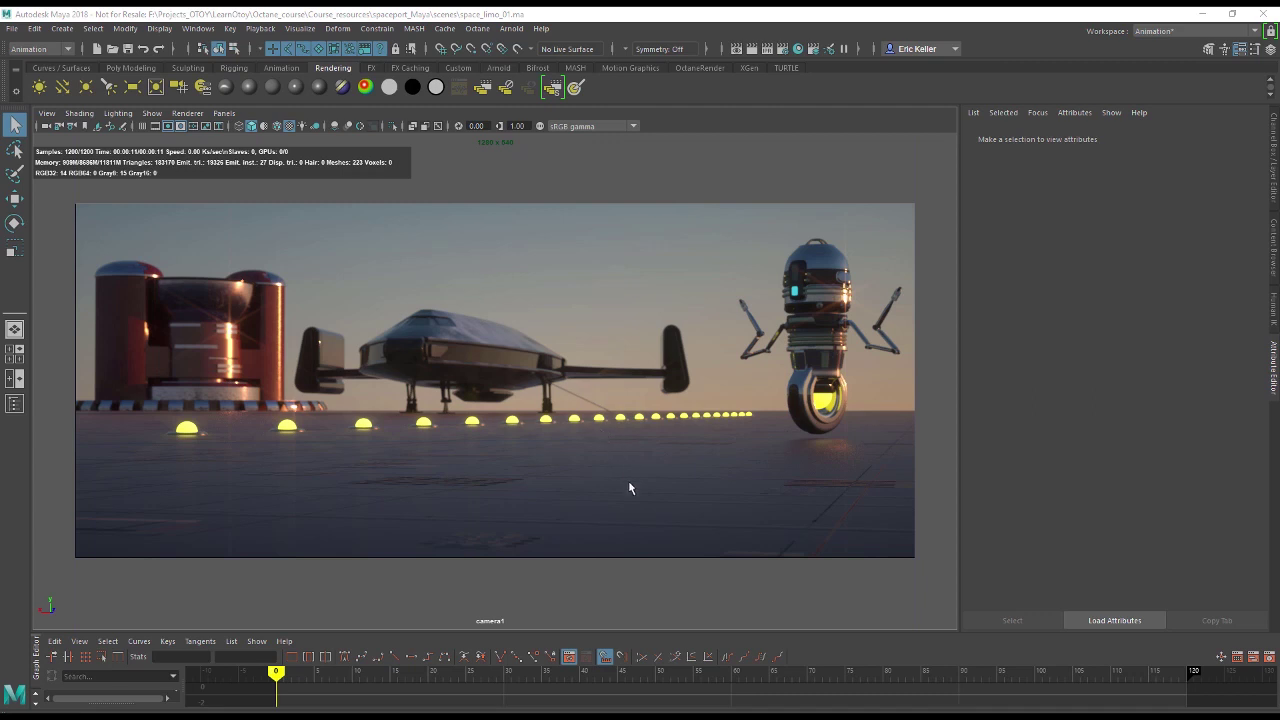
pyautogui.click(224, 113)
pyautogui.moveTo(246, 130)
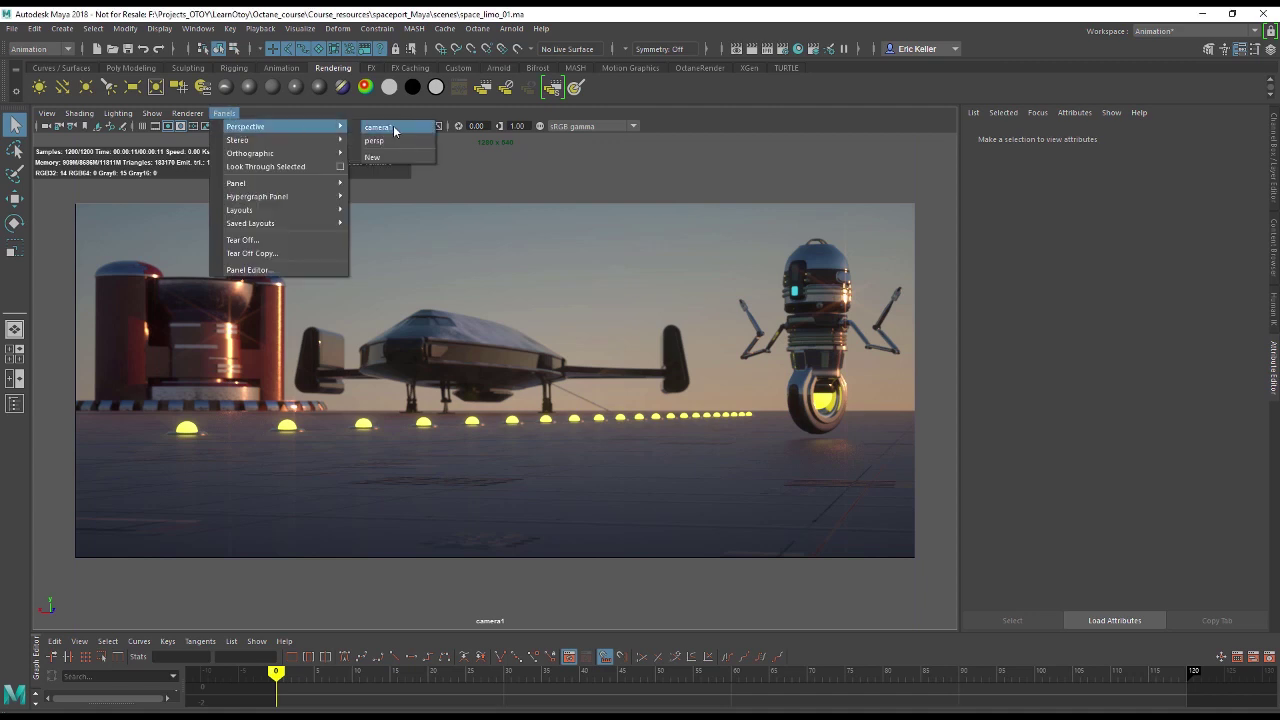
pyautogui.click(374, 140)
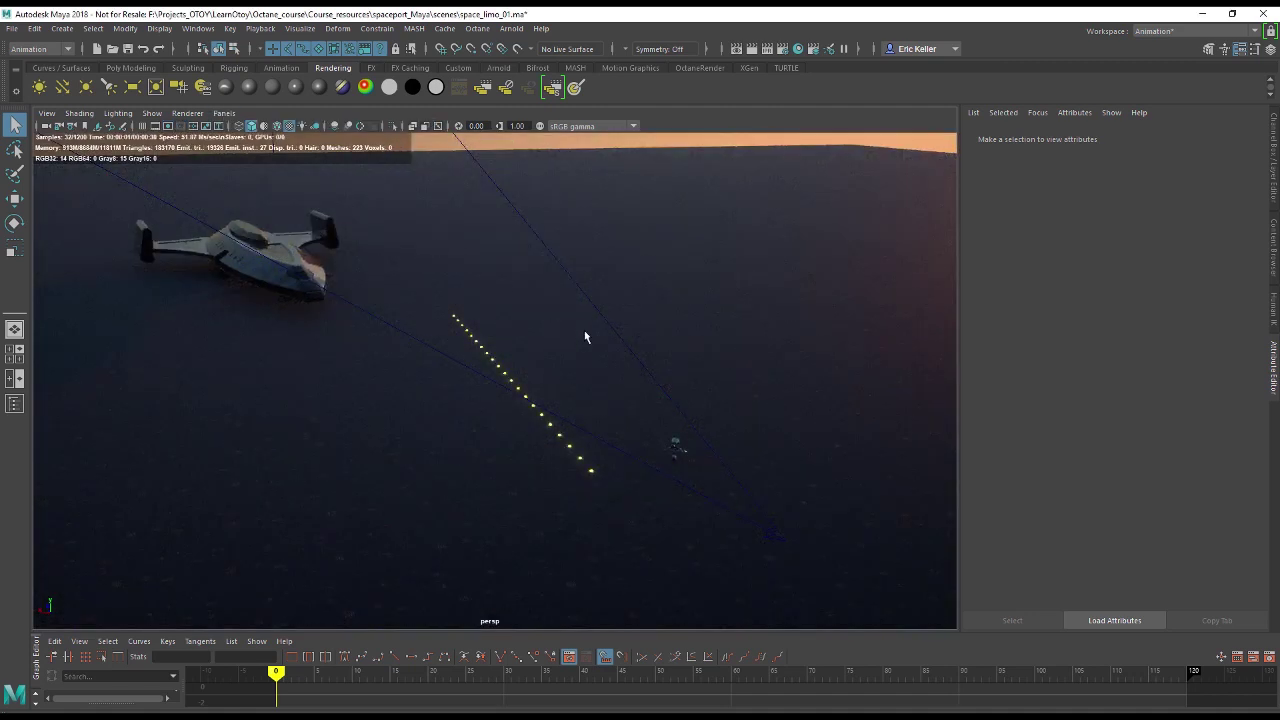
pyautogui.keyDown('alt'); pyautogui.moveTo(657, 389); pyautogui.dragTo(578, 376); pyautogui.keyUp('alt')
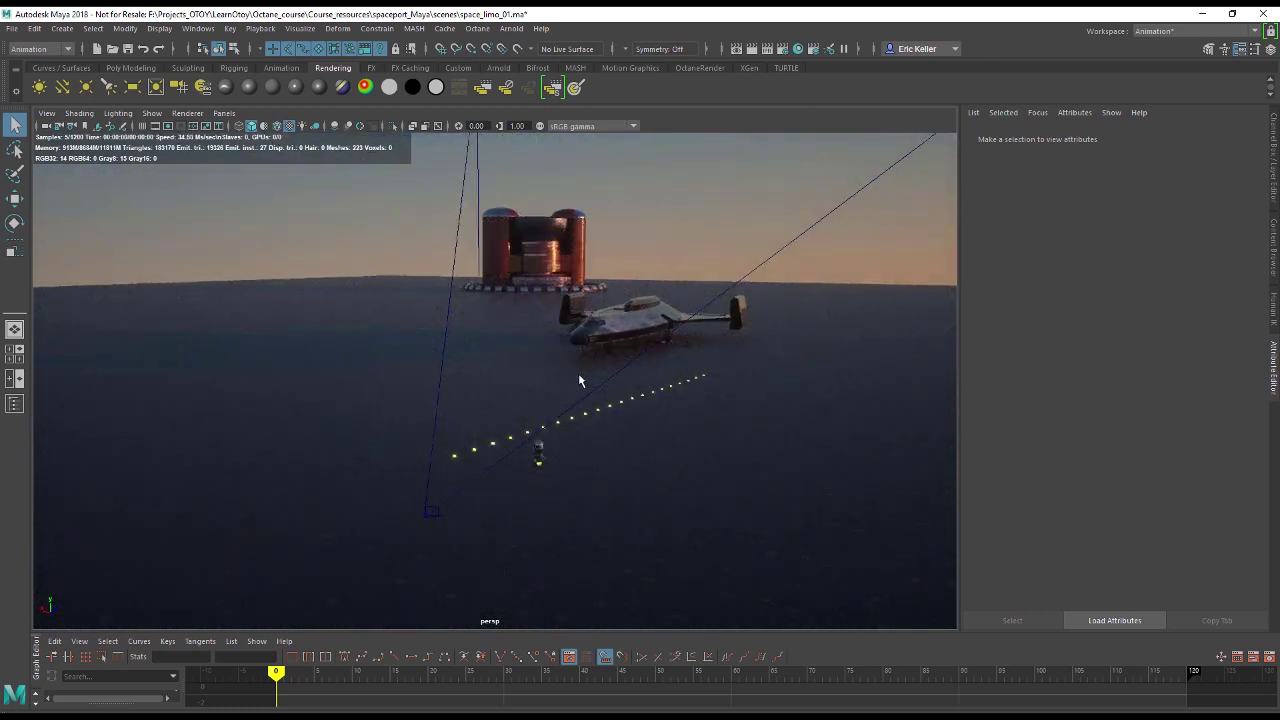
pyautogui.keyDown('alt'); pyautogui.moveTo(443, 366); pyautogui.dragTo(550, 369); pyautogui.keyUp('alt')
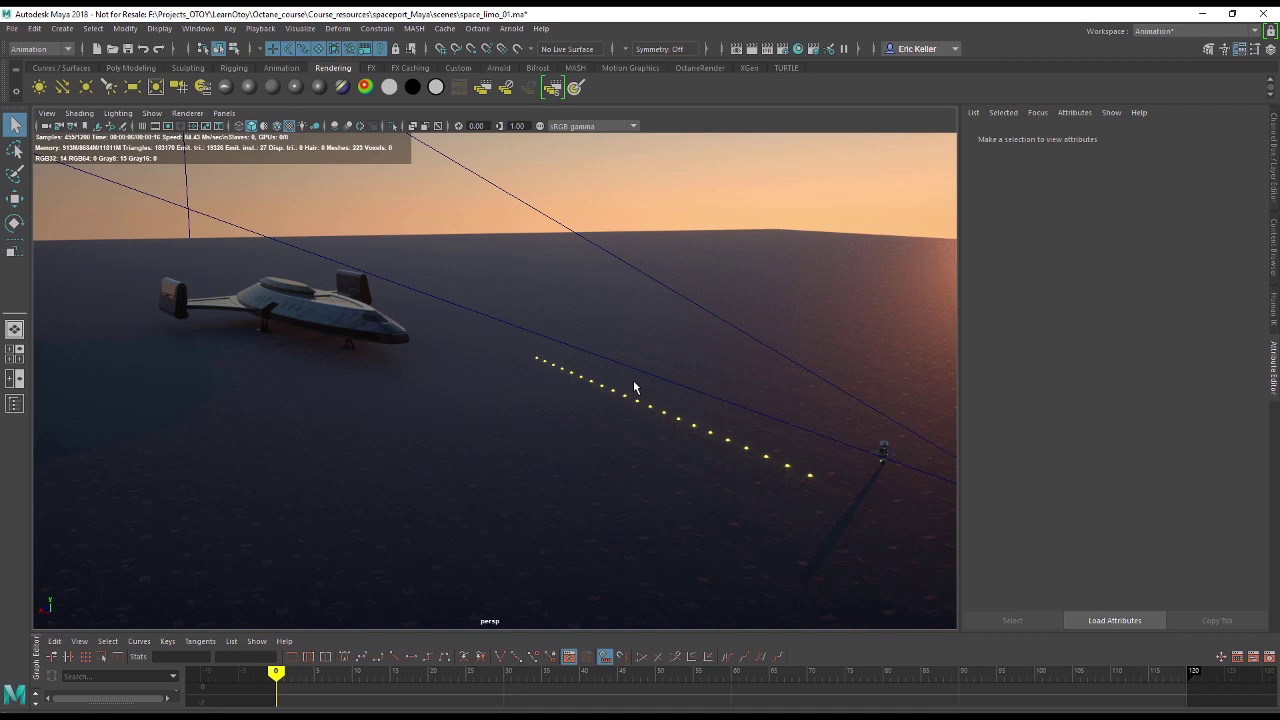
pyautogui.keyDown('alt'); pyautogui.moveTo(629, 386); pyautogui.dragTo(570, 375); pyautogui.keyUp('alt')
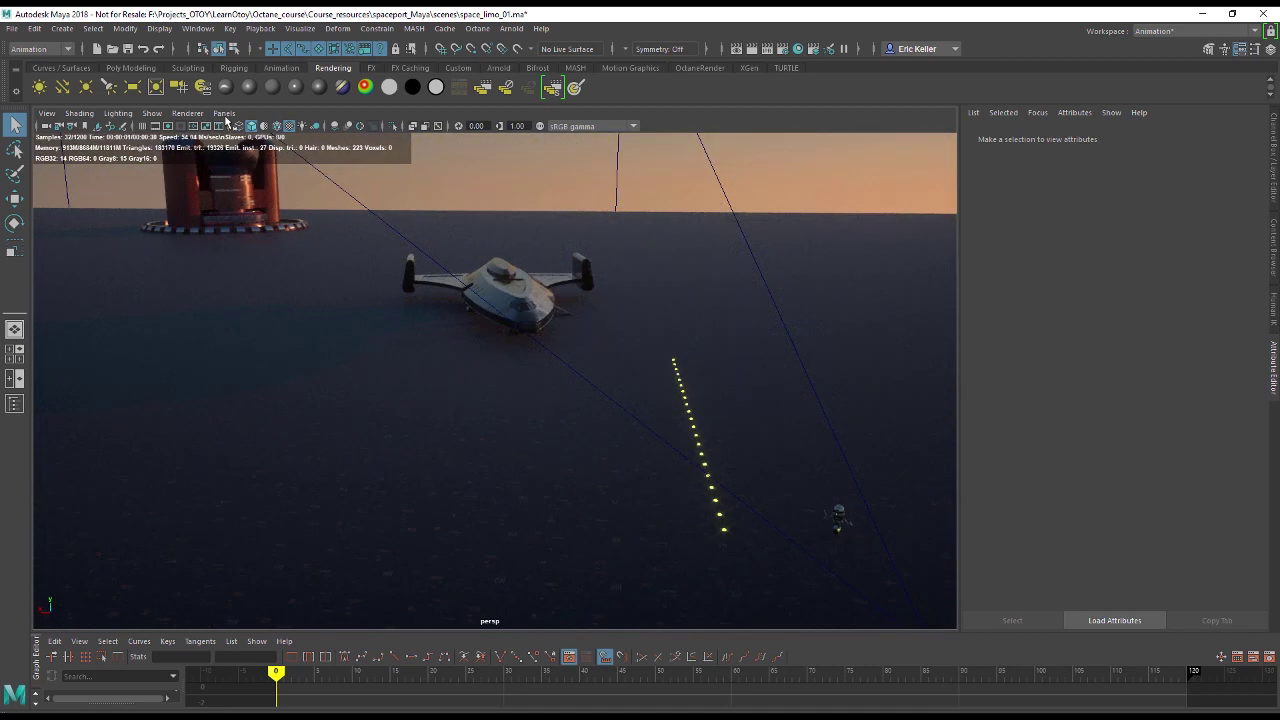
pyautogui.click(224, 113)
pyautogui.moveTo(240, 126)
pyautogui.click(386, 127)
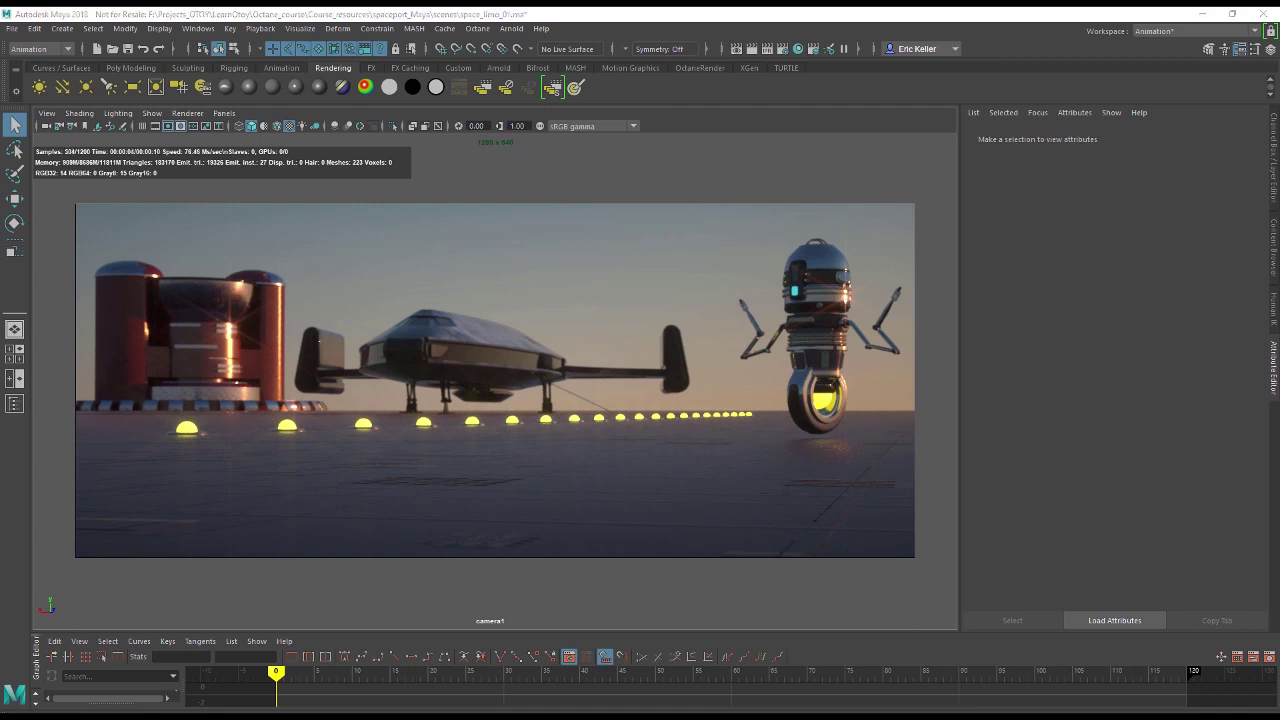
# Step: Open Render Settings on the OctaneRender tab and move the window up and to the right
pyautogui.click(212, 30)
pyautogui.moveTo(300, 116)
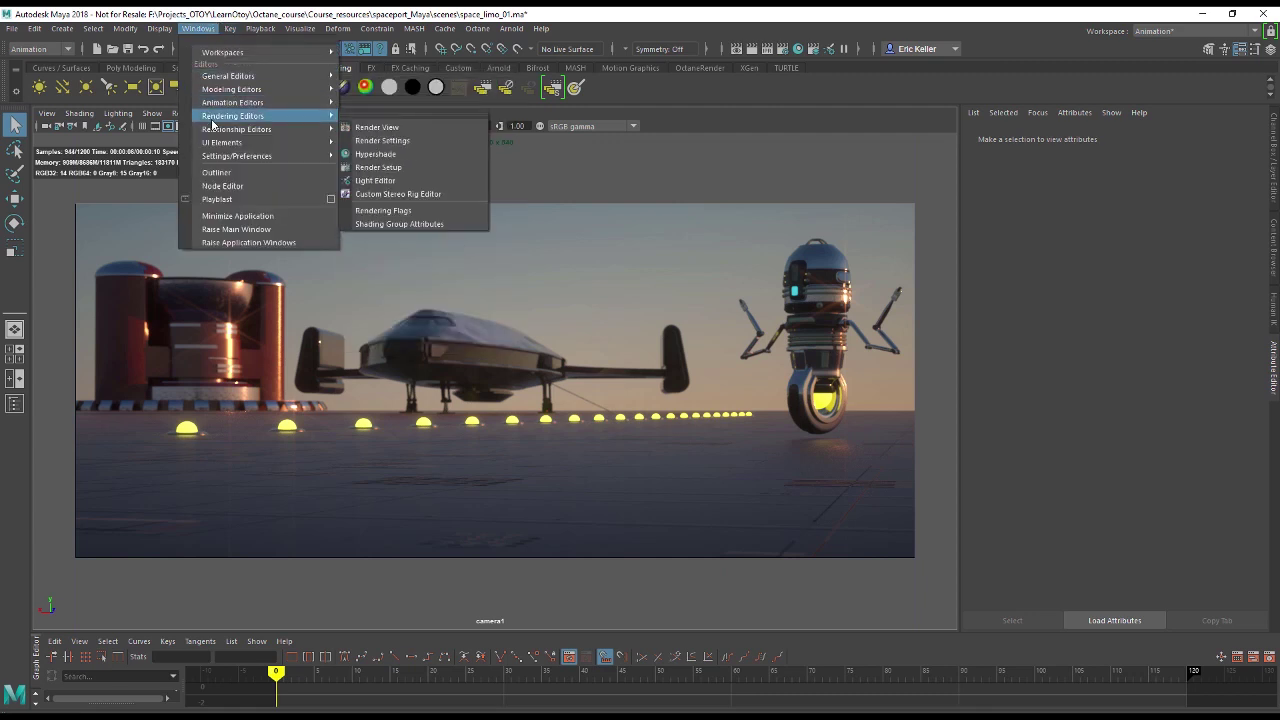
pyautogui.click(420, 141)
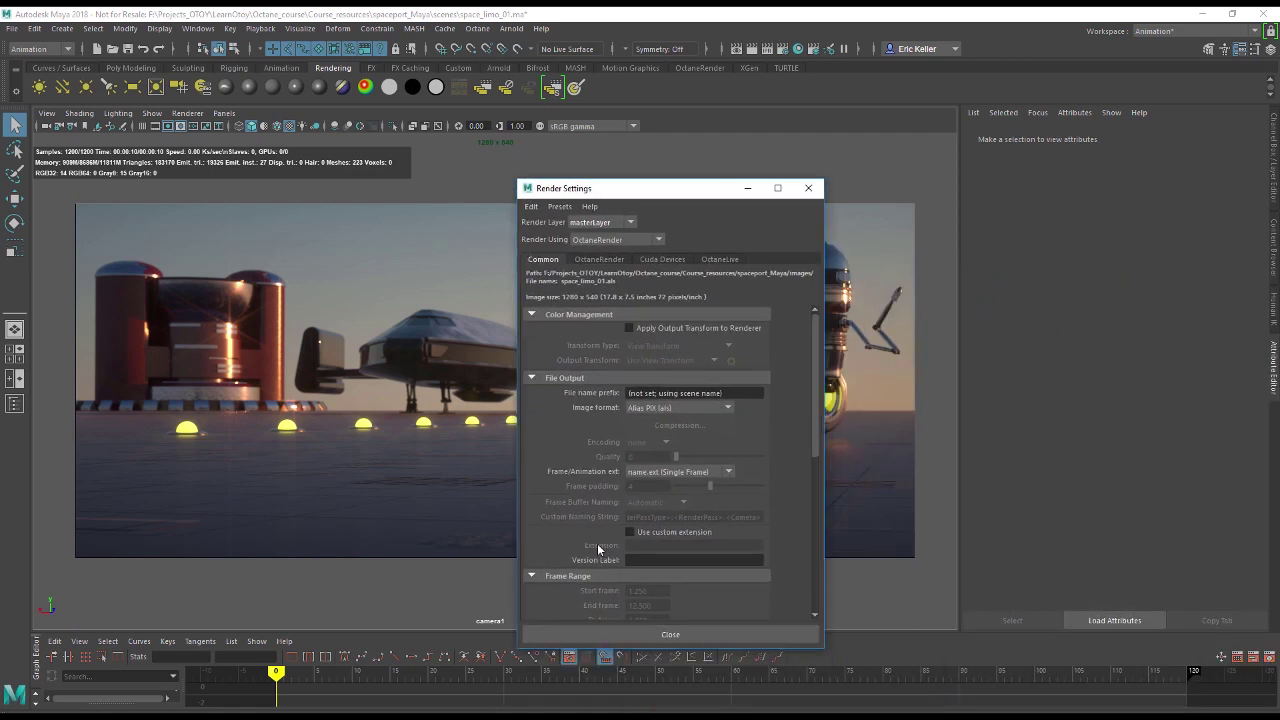
pyautogui.click(599, 260)
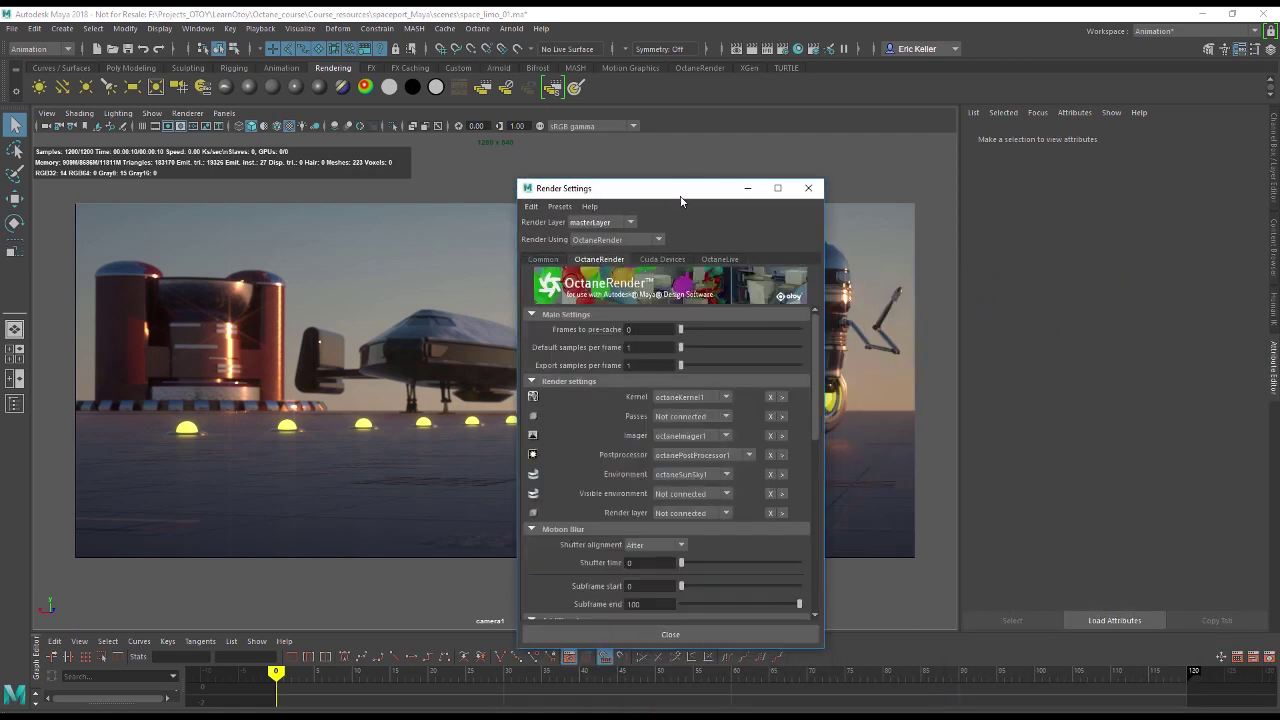
pyautogui.moveTo(681, 201); pyautogui.dragTo(832, 133)
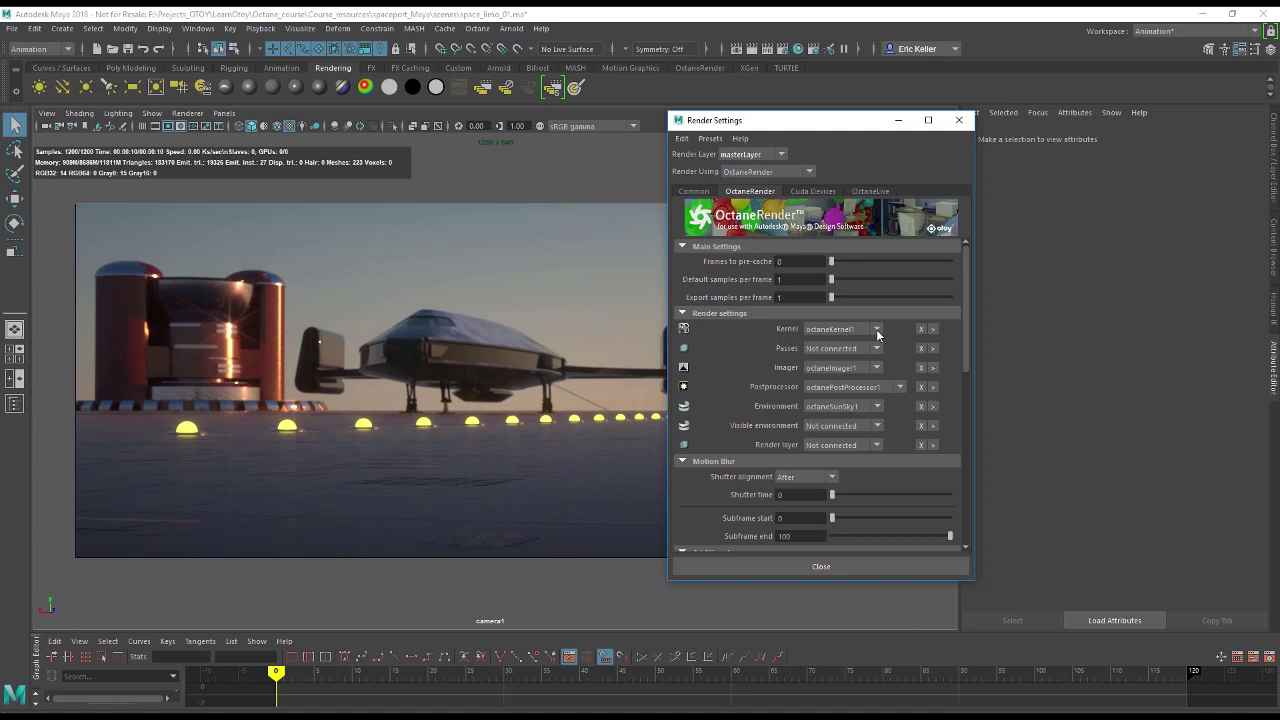
# Step: Create and connect a new octaneKernel2 with its kernel type set to Info Channel
pyautogui.click(933, 330)
pyautogui.moveTo(831, 124); pyautogui.dragTo(691, 144)
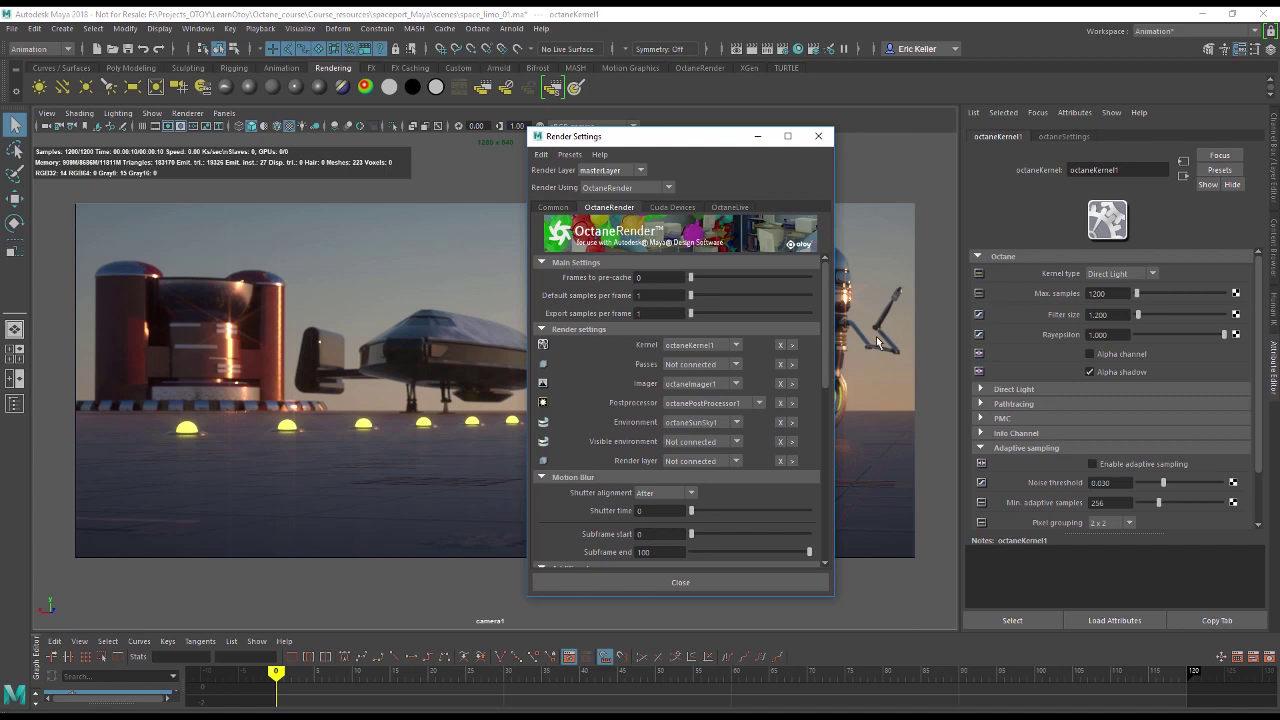
pyautogui.click(737, 346)
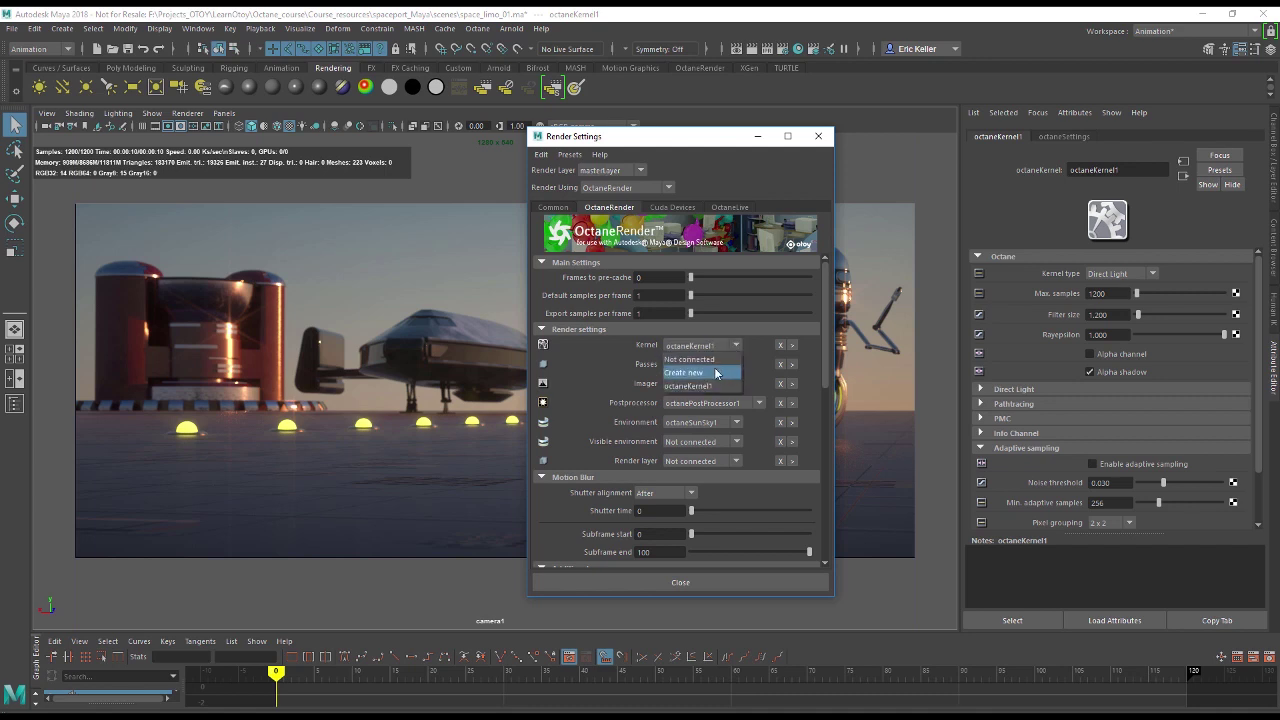
pyautogui.click(716, 373)
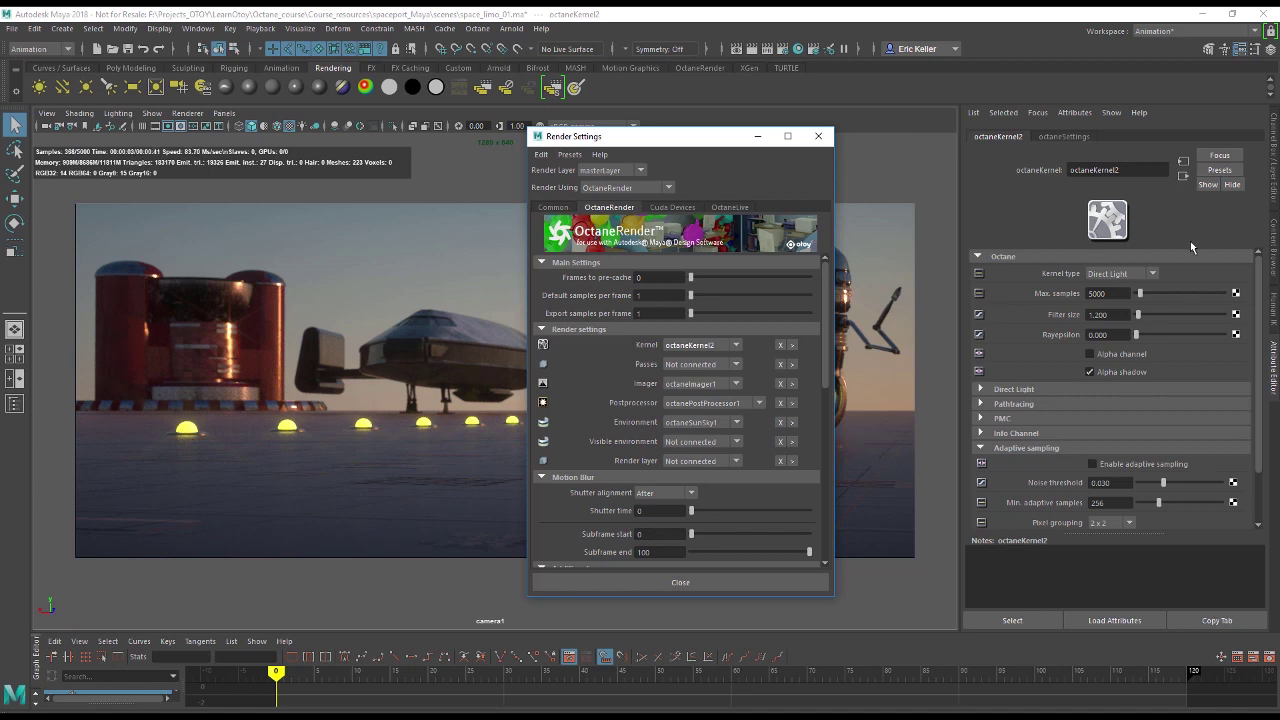
pyautogui.click(1103, 279)
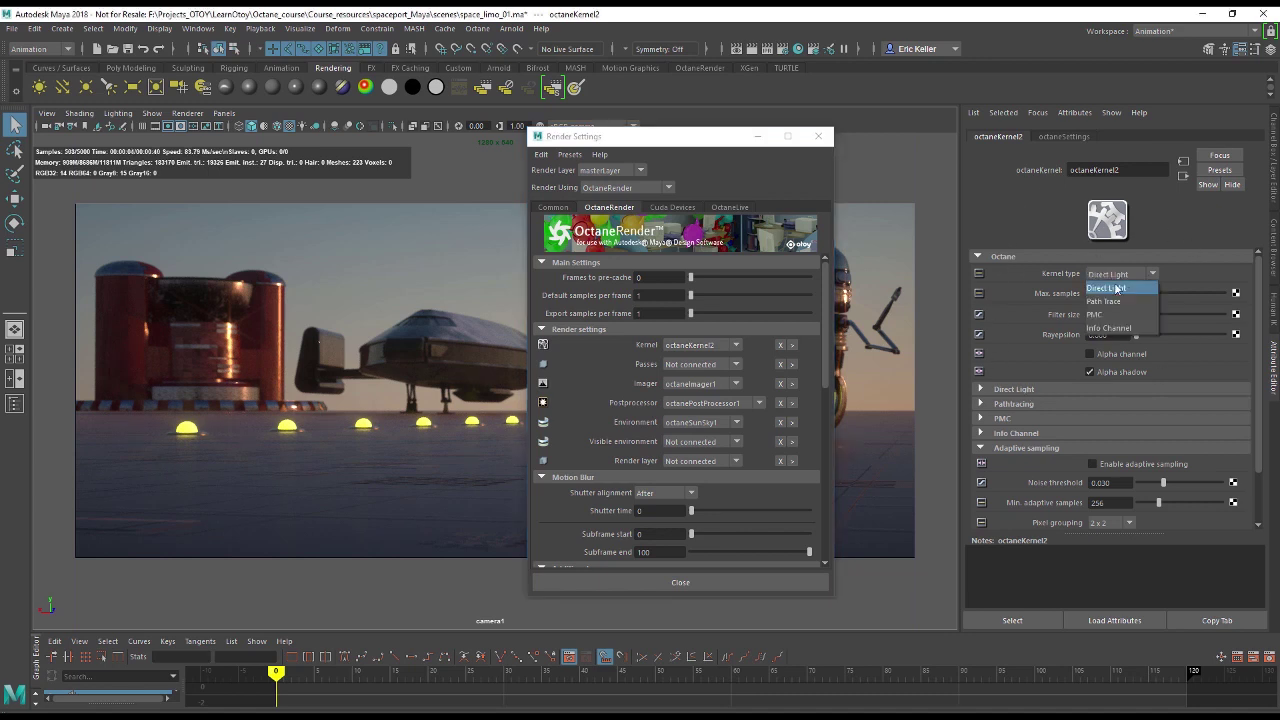
pyautogui.click(1113, 330)
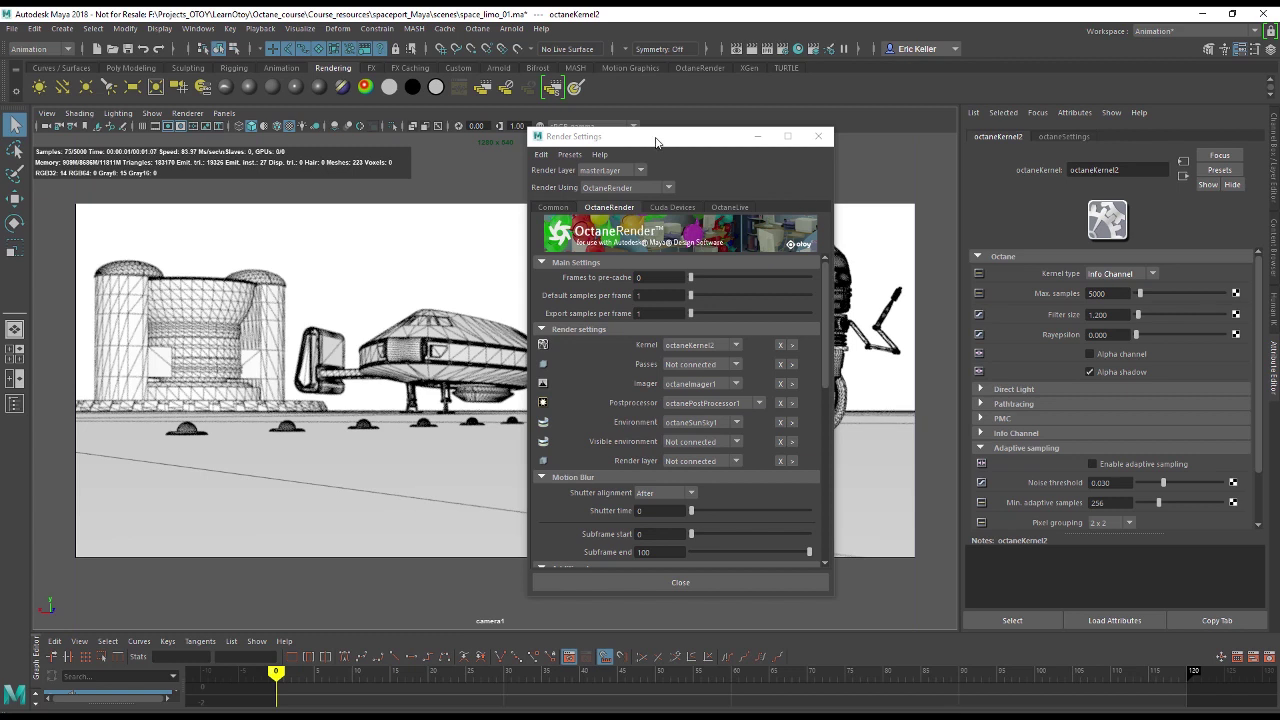
pyautogui.moveTo(658, 142); pyautogui.dragTo(720, 505)
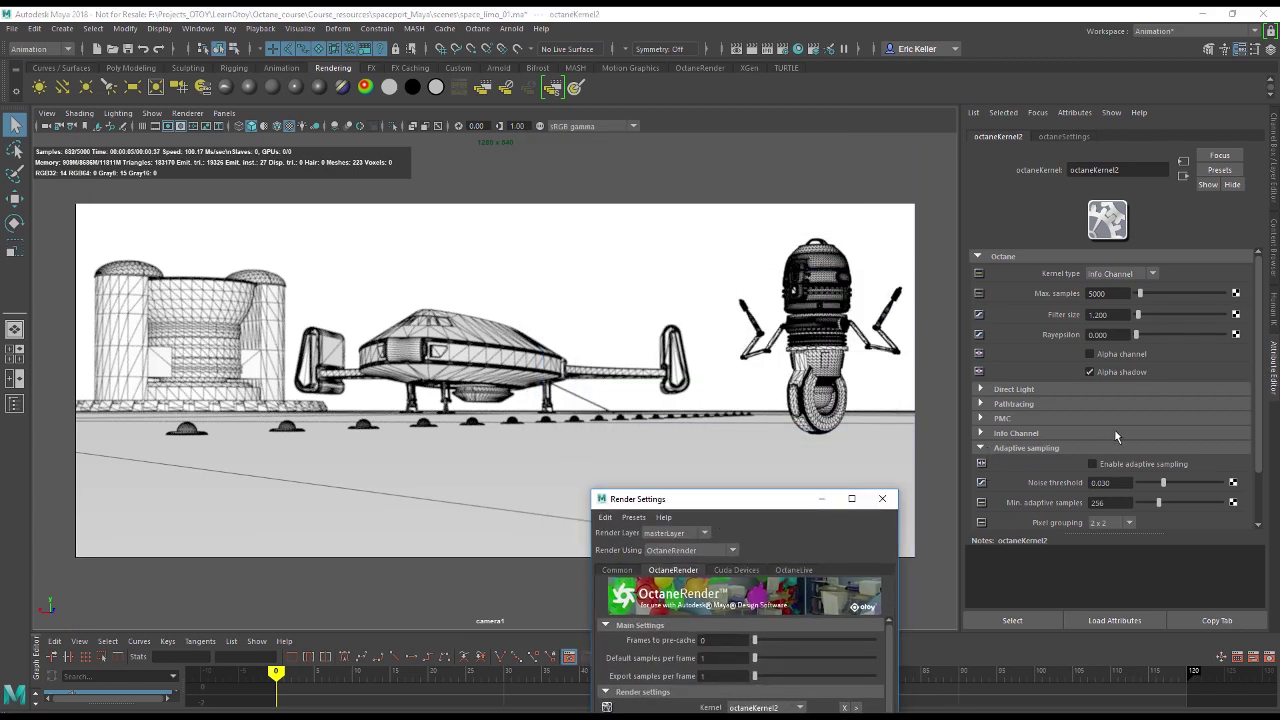
# Step: Switch octaneKernel2's info channel type to Z-Depth
pyautogui.click(986, 433)
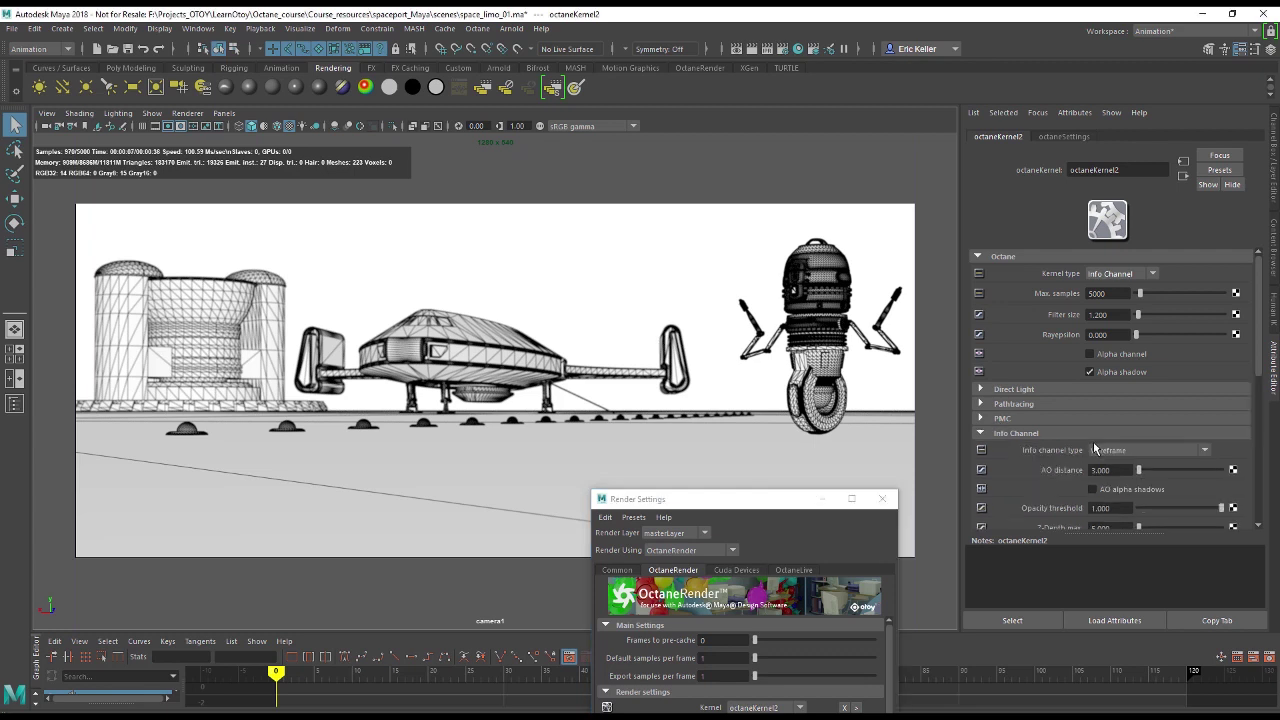
pyautogui.scroll(-1, 1095, 450)
pyautogui.scroll(-2, 1094, 448)
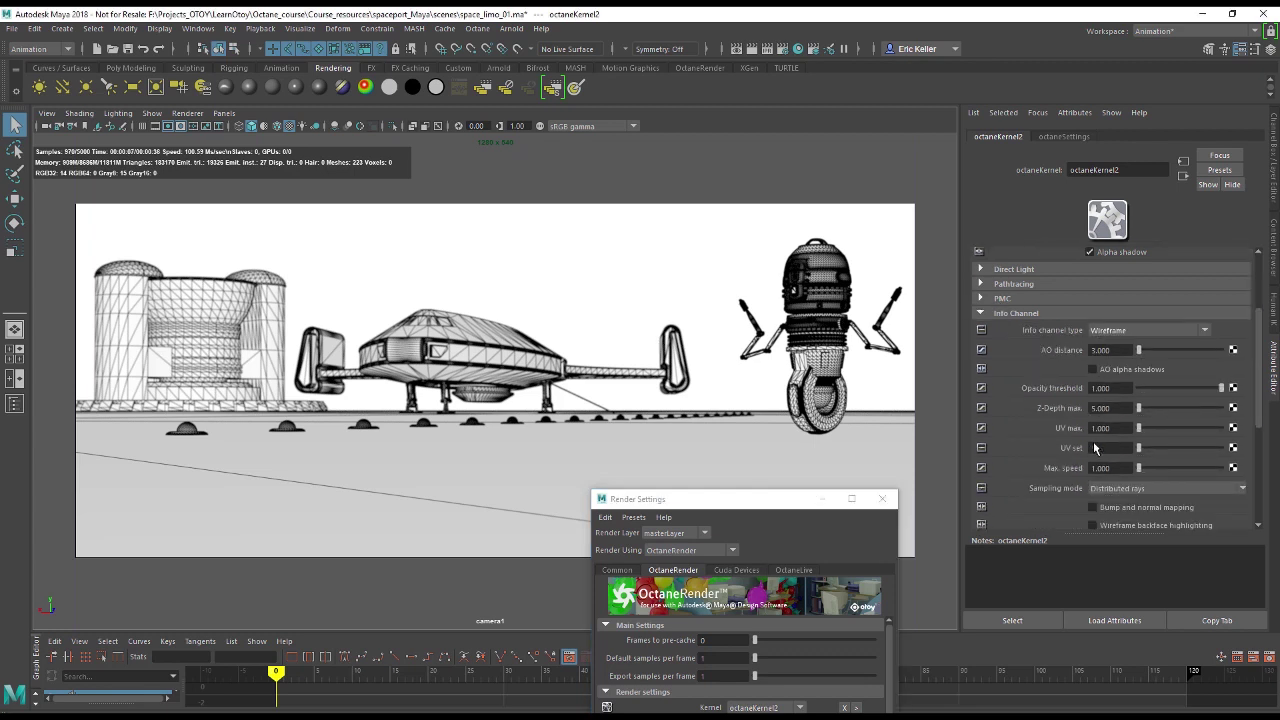
pyautogui.click(1108, 331)
pyautogui.click(1105, 384)
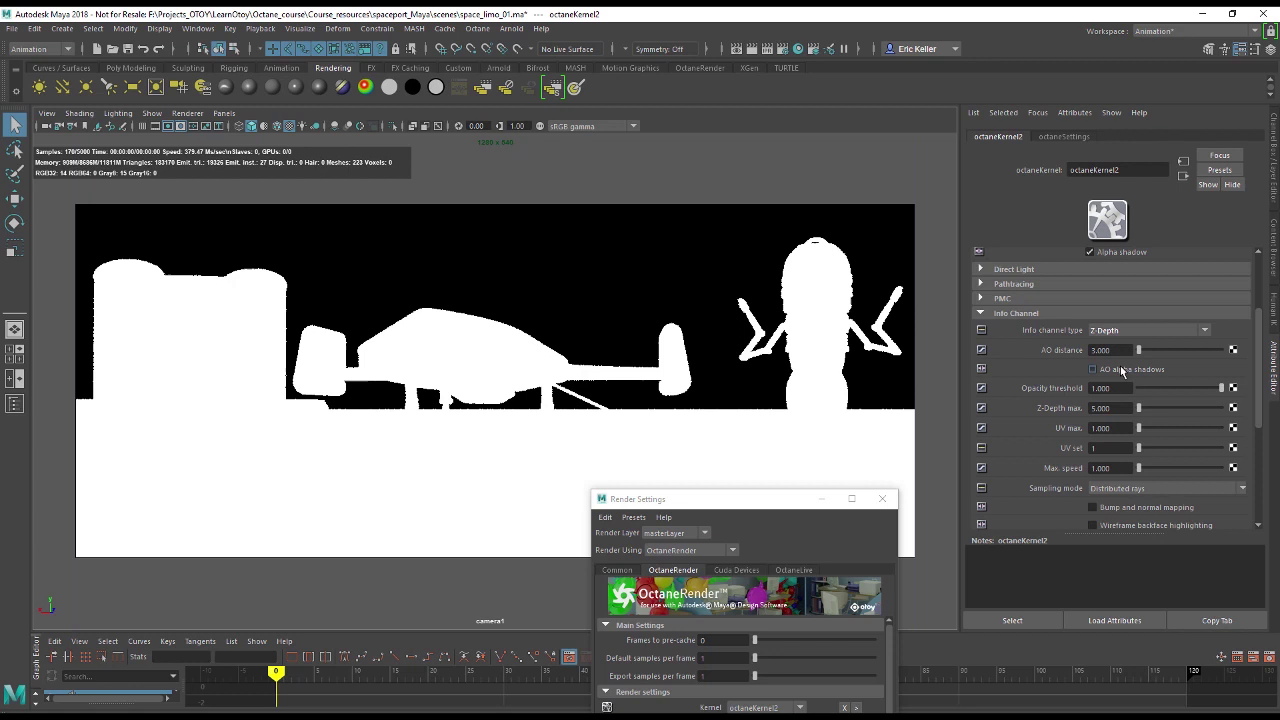
# Step: Set the Z-Depth max value to 4000
pyautogui.moveTo(1118, 407); pyautogui.dragTo(1040, 408)
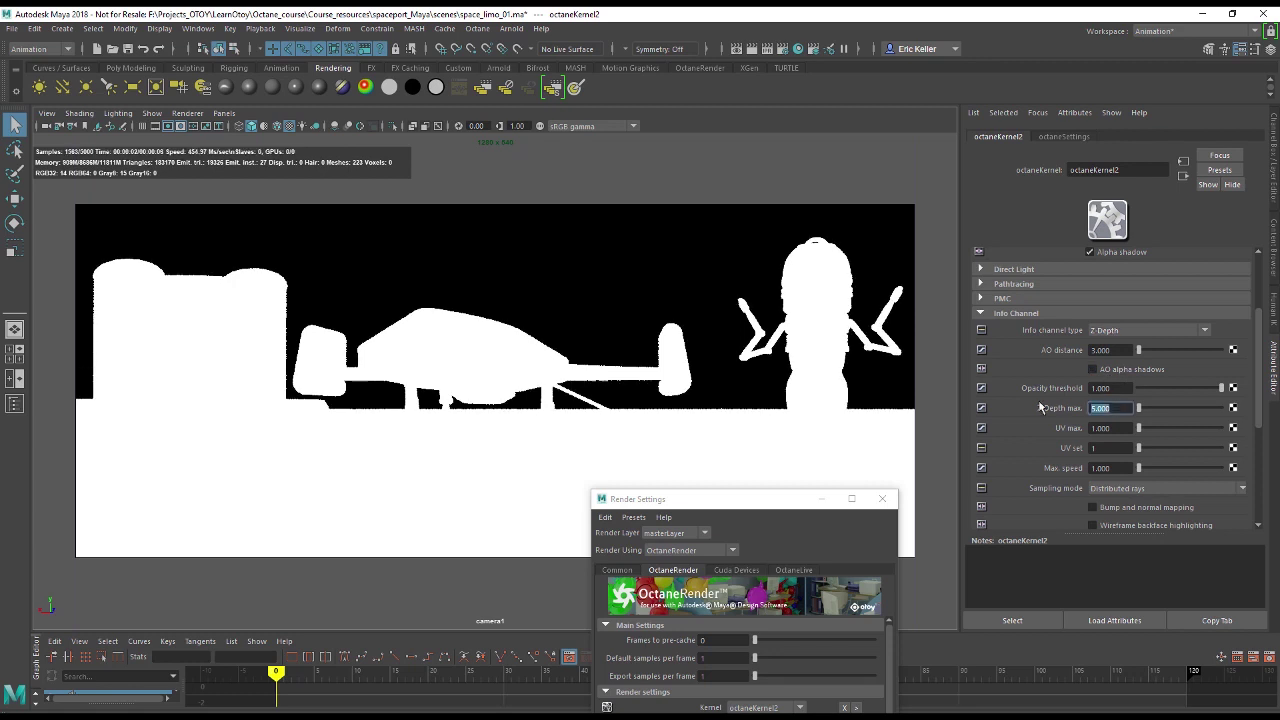
pyautogui.write('8000')
pyautogui.press('Return')
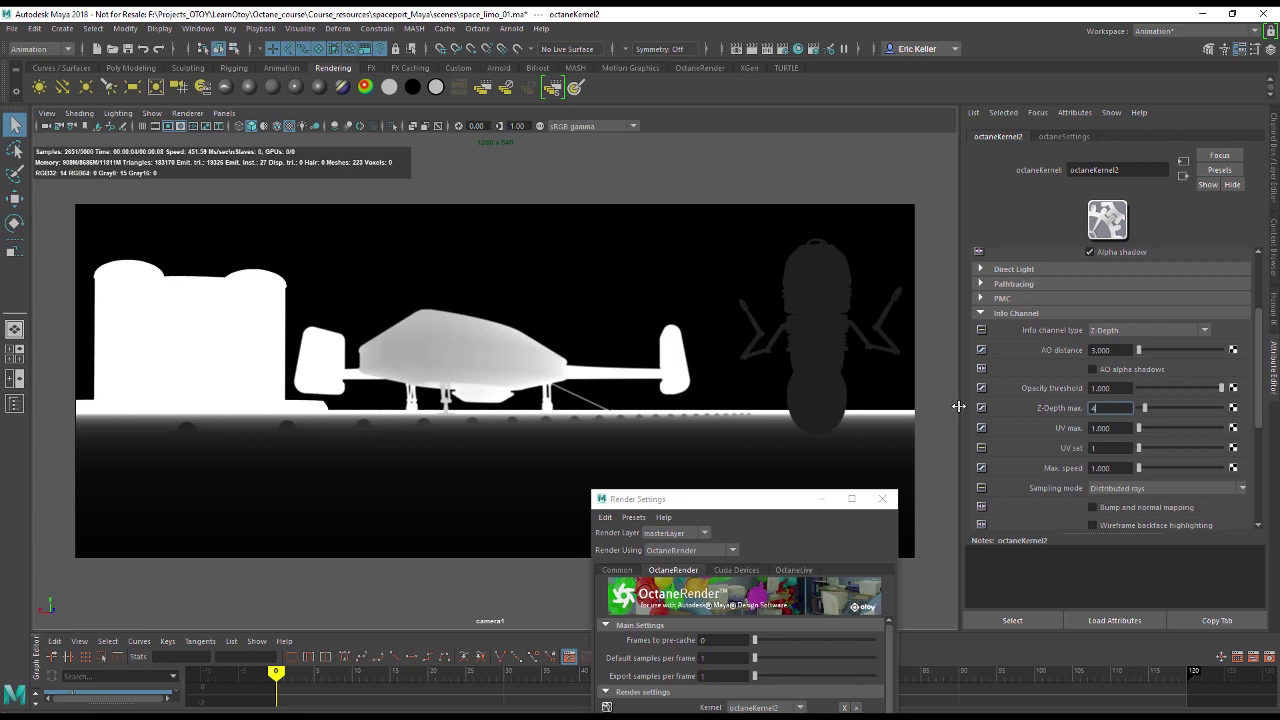
pyautogui.write('00')
pyautogui.press('Return')
pyautogui.write('400')
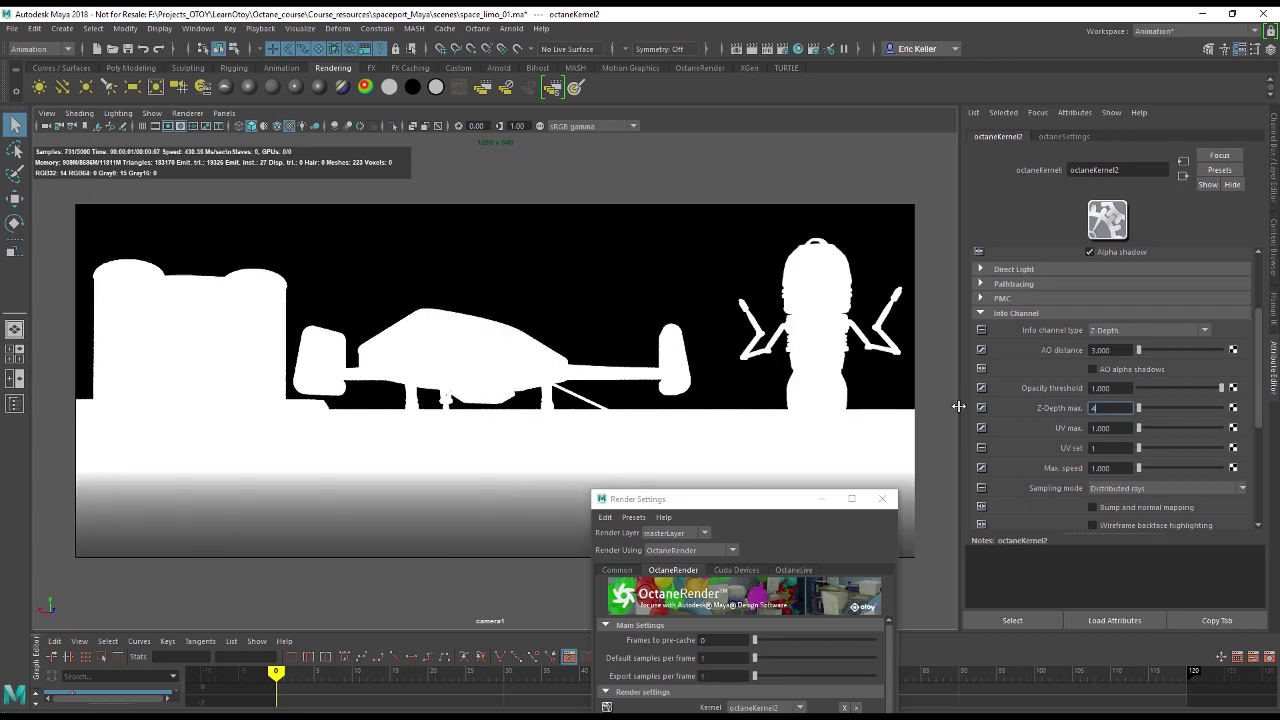
pyautogui.write('0')
pyautogui.press('Return')
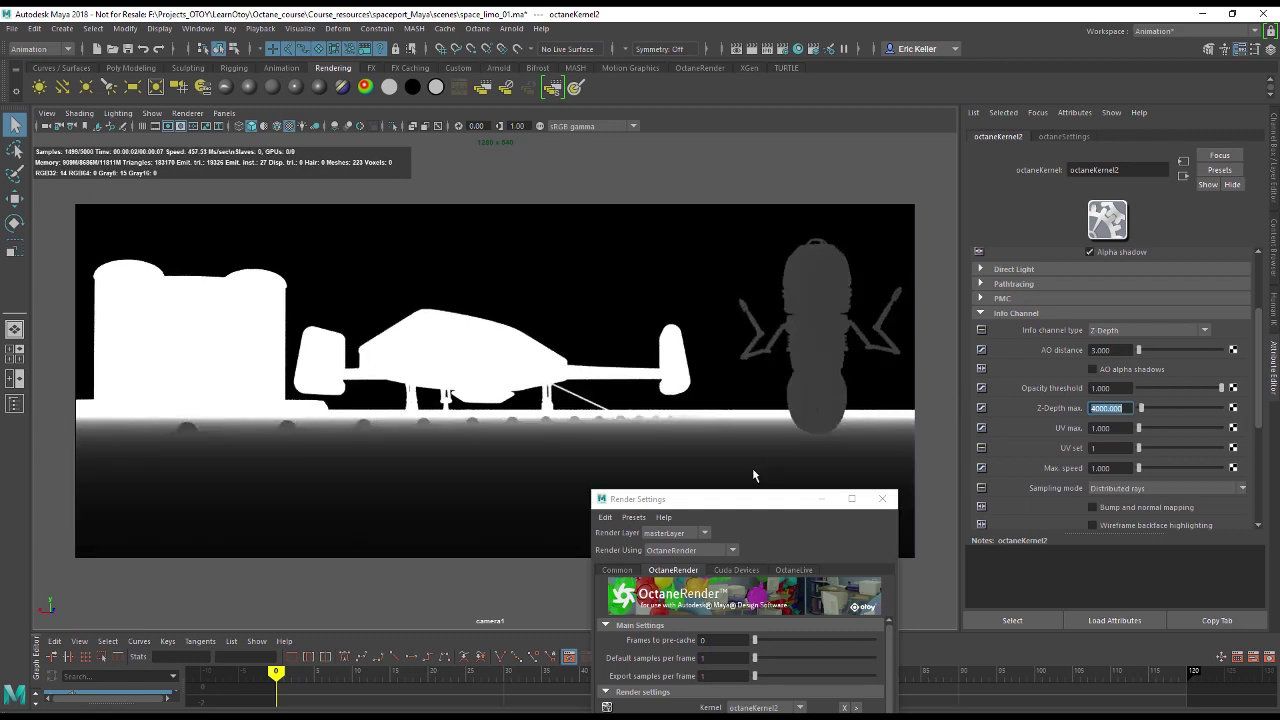
# Step: Toggle the render kernel from octaneKernel1 to octaneKernel2 and back, ending on octaneKernel1
pyautogui.moveTo(750, 500); pyautogui.dragTo(659, 166)
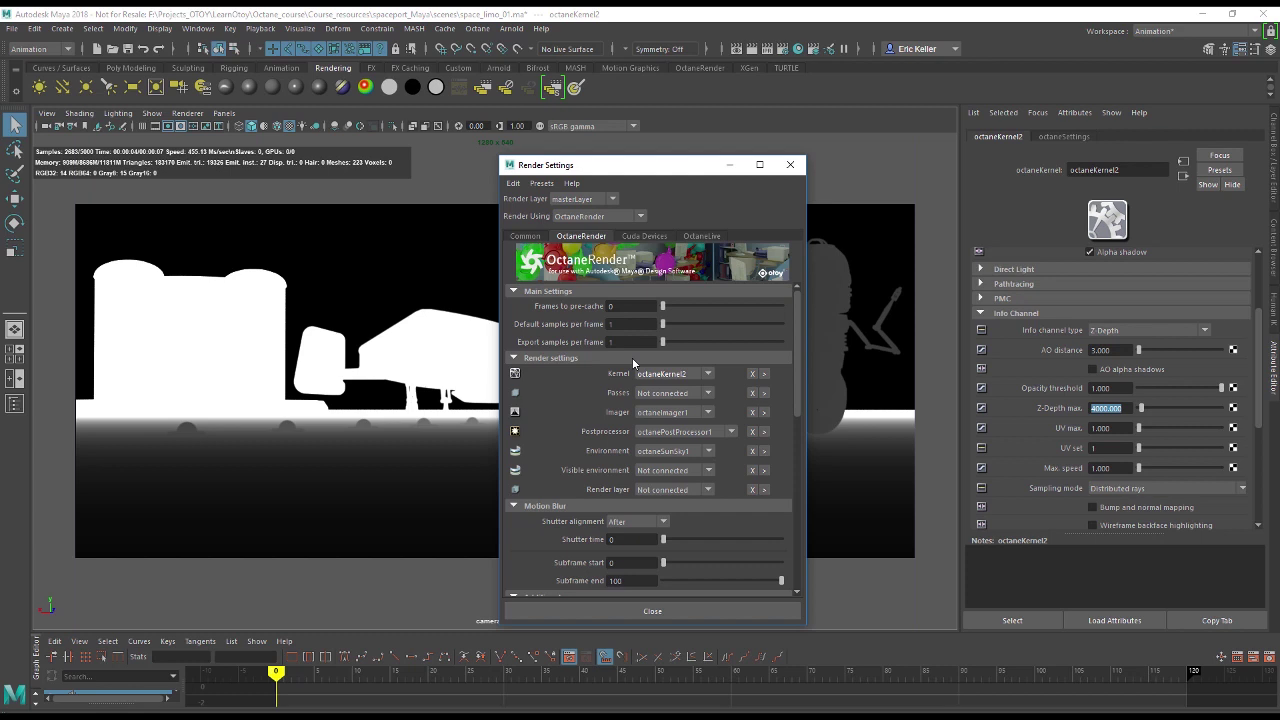
pyautogui.click(681, 376)
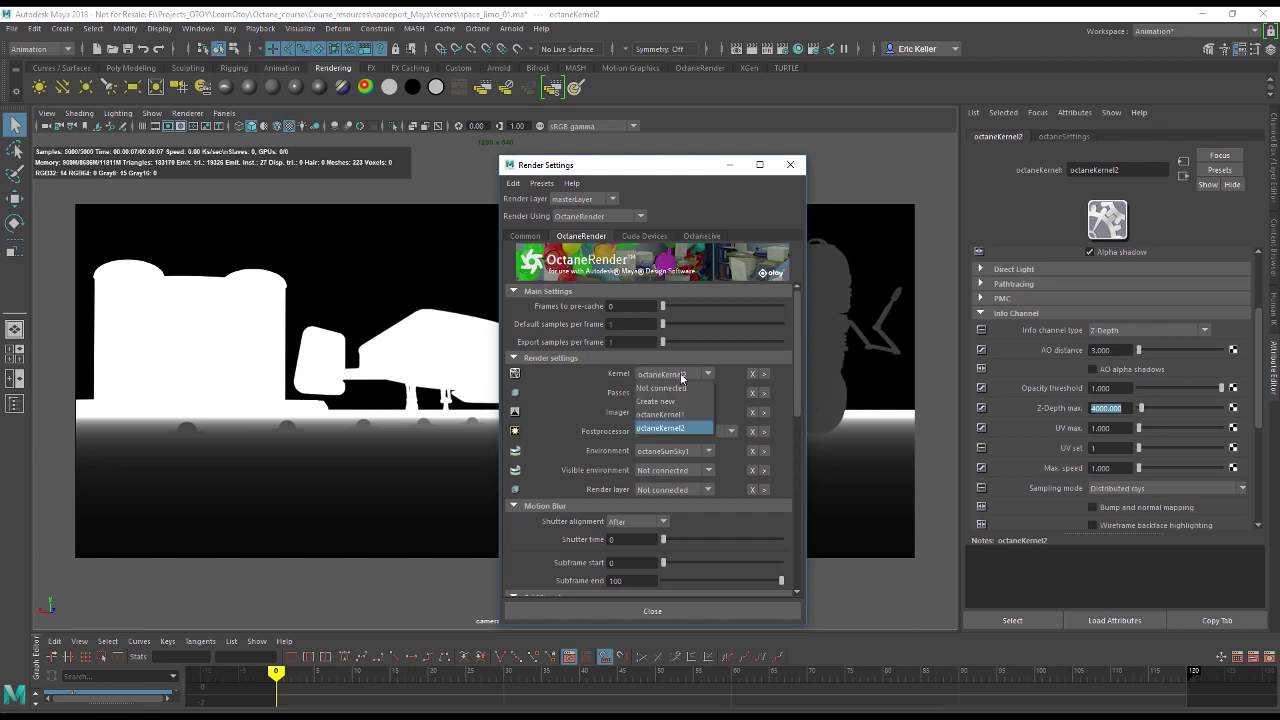
pyautogui.click(680, 414)
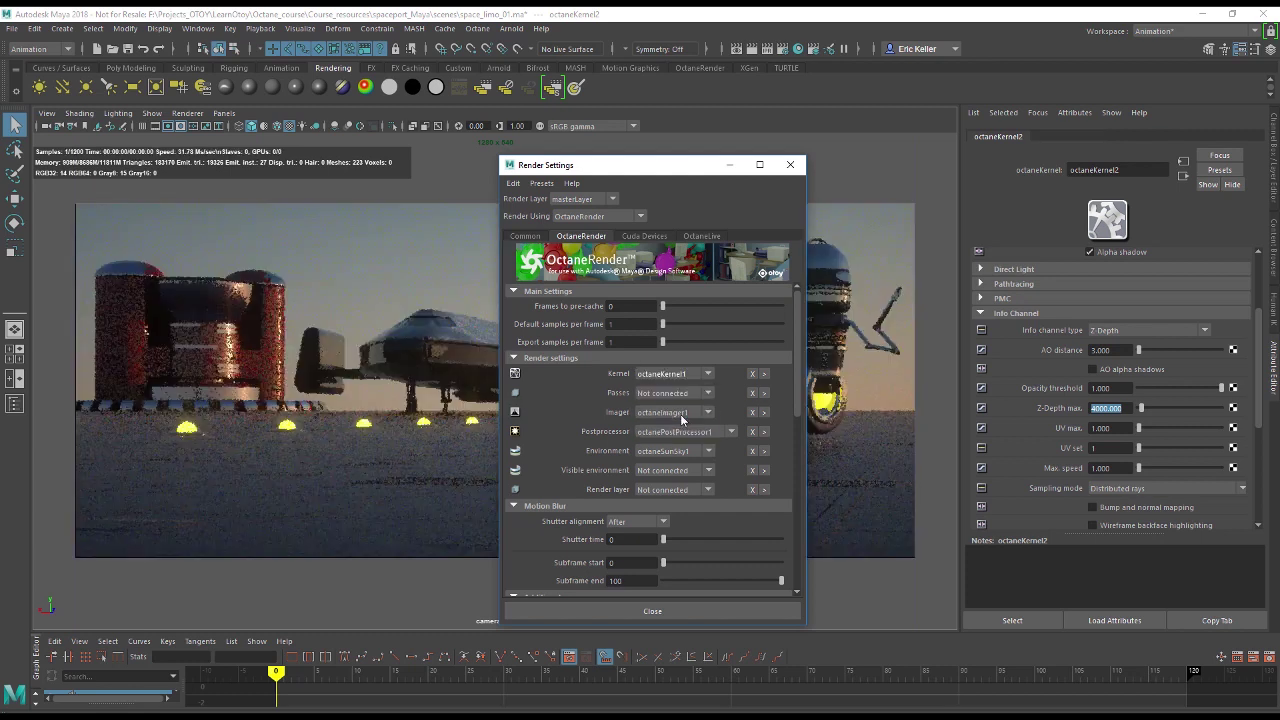
pyautogui.moveTo(646, 174); pyautogui.dragTo(737, 165)
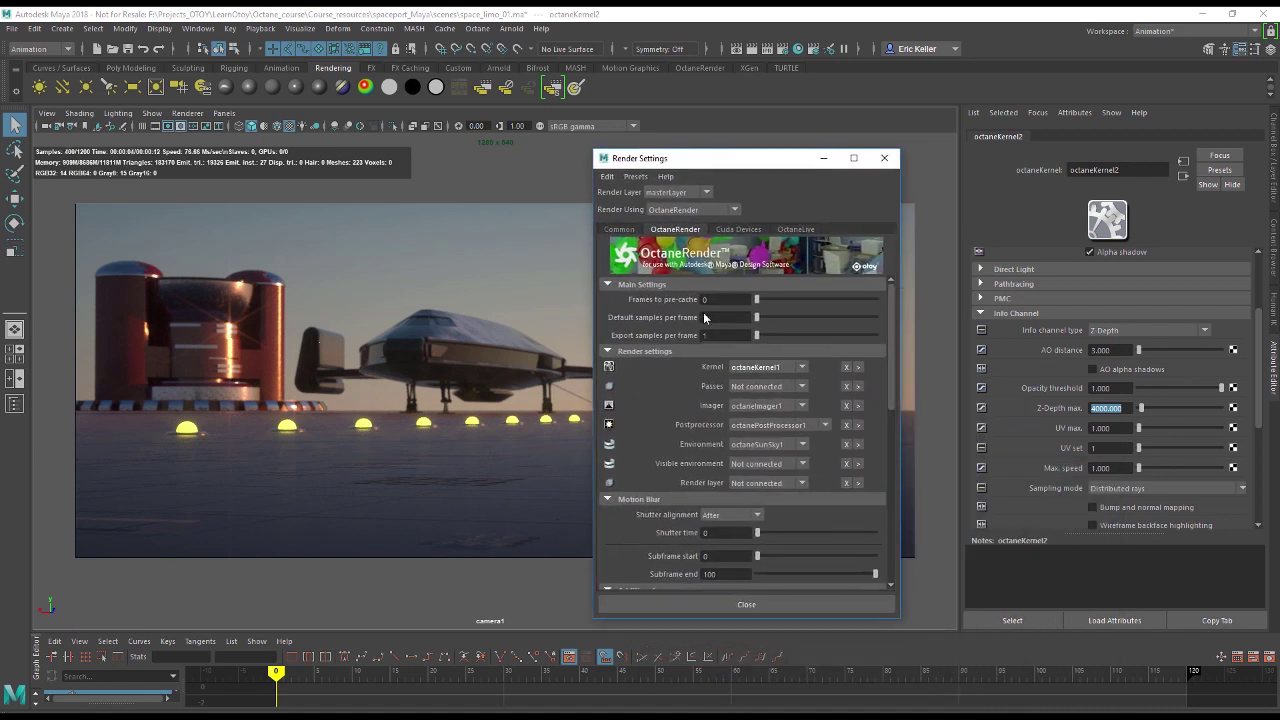
pyautogui.click(758, 369)
pyautogui.click(755, 421)
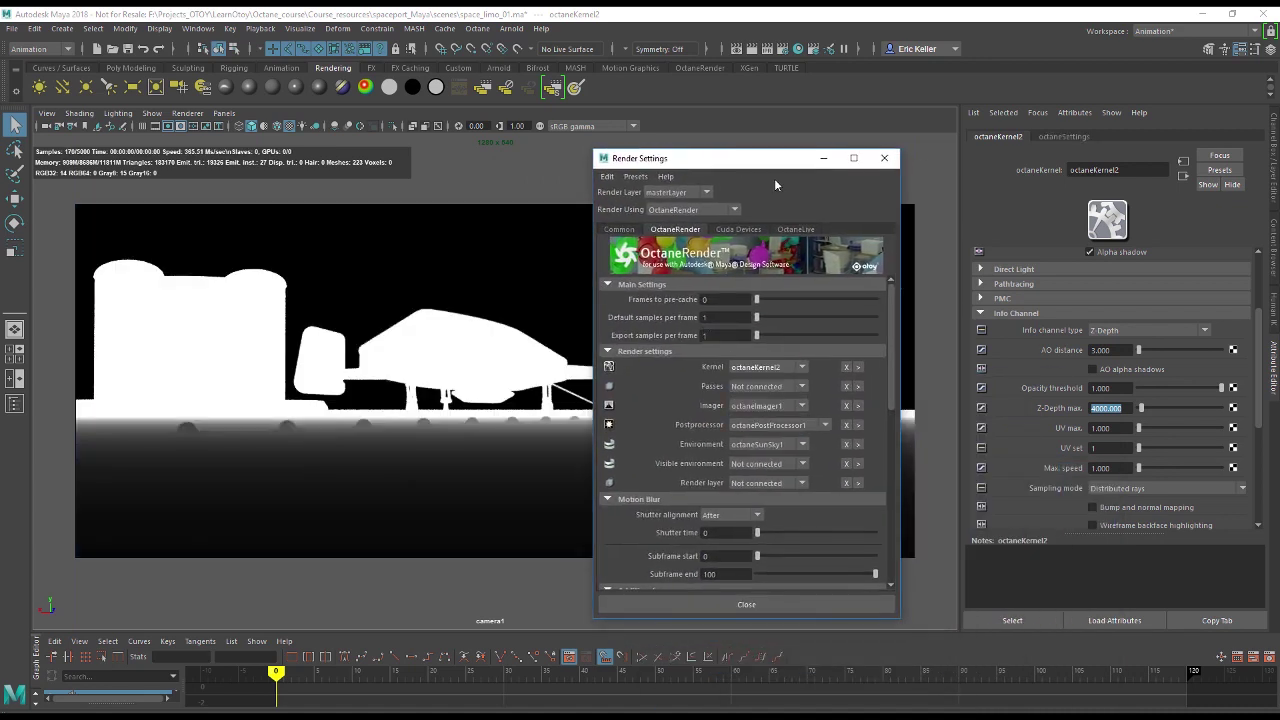
pyautogui.moveTo(767, 162)
pyautogui.mouseDown()
pyautogui.moveTo(803, 461)
pyautogui.moveTo(767, 176)
pyautogui.mouseUp()
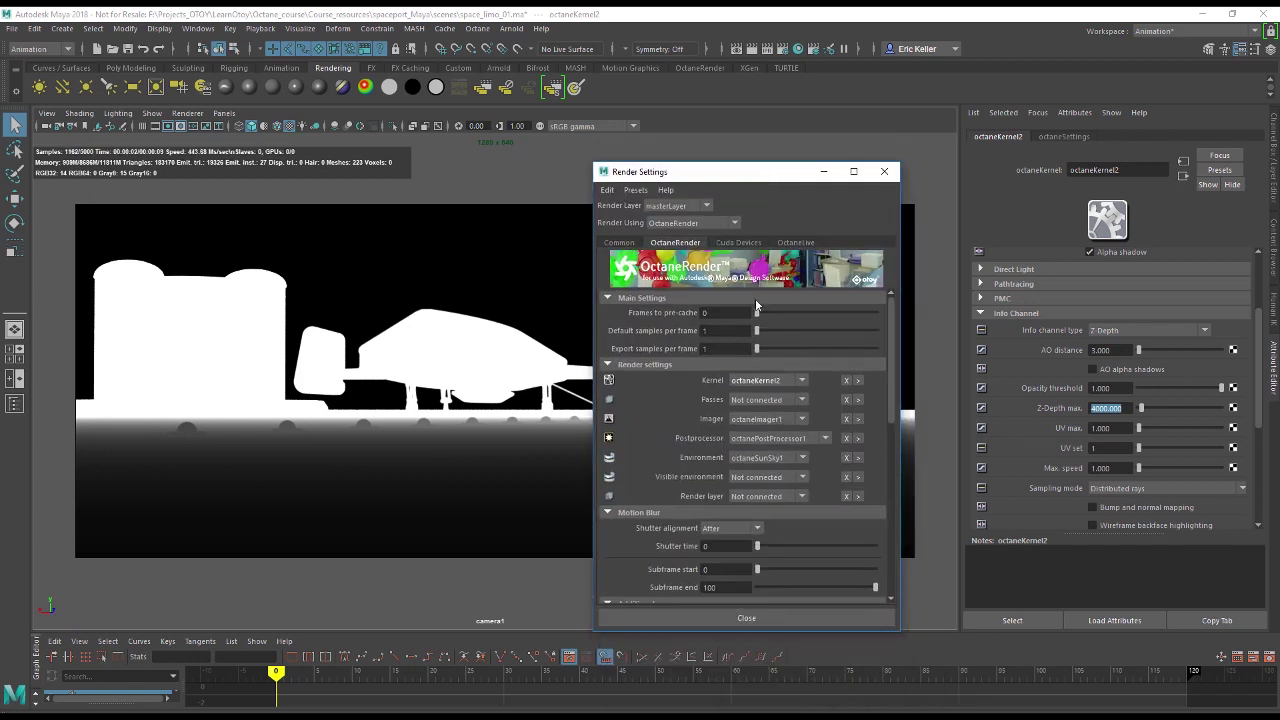
pyautogui.click(777, 383)
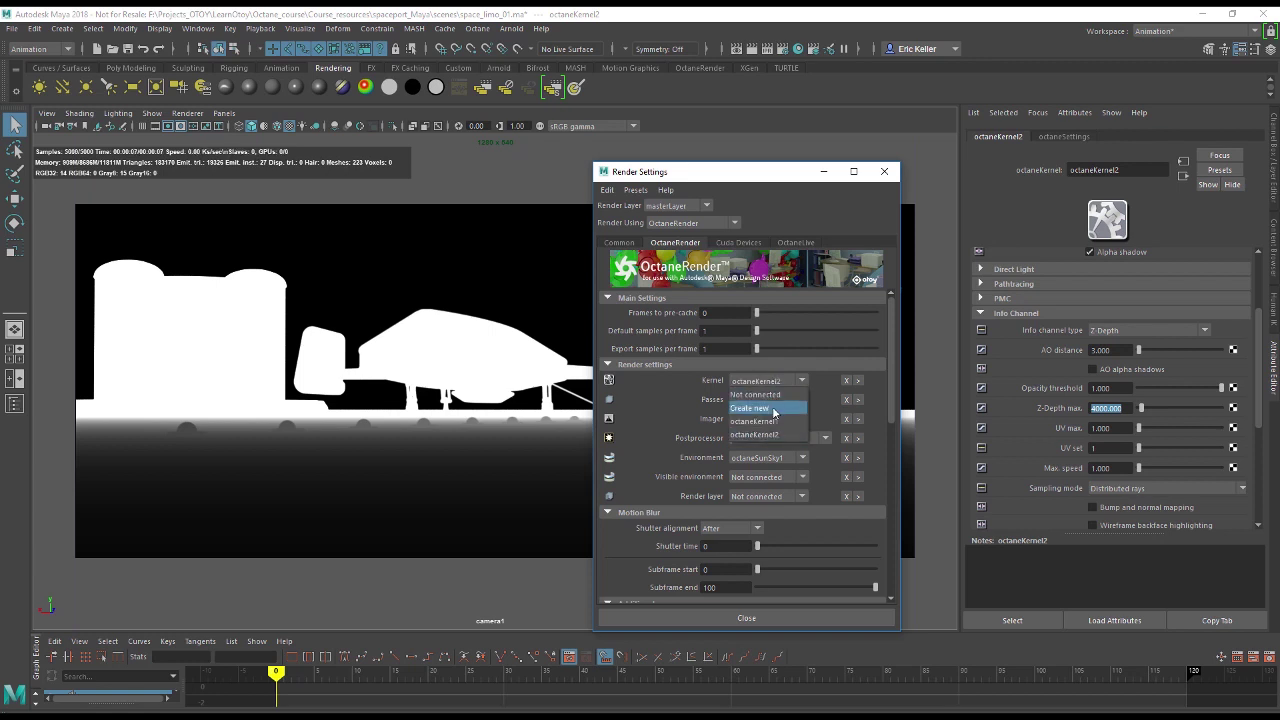
pyautogui.click(765, 412)
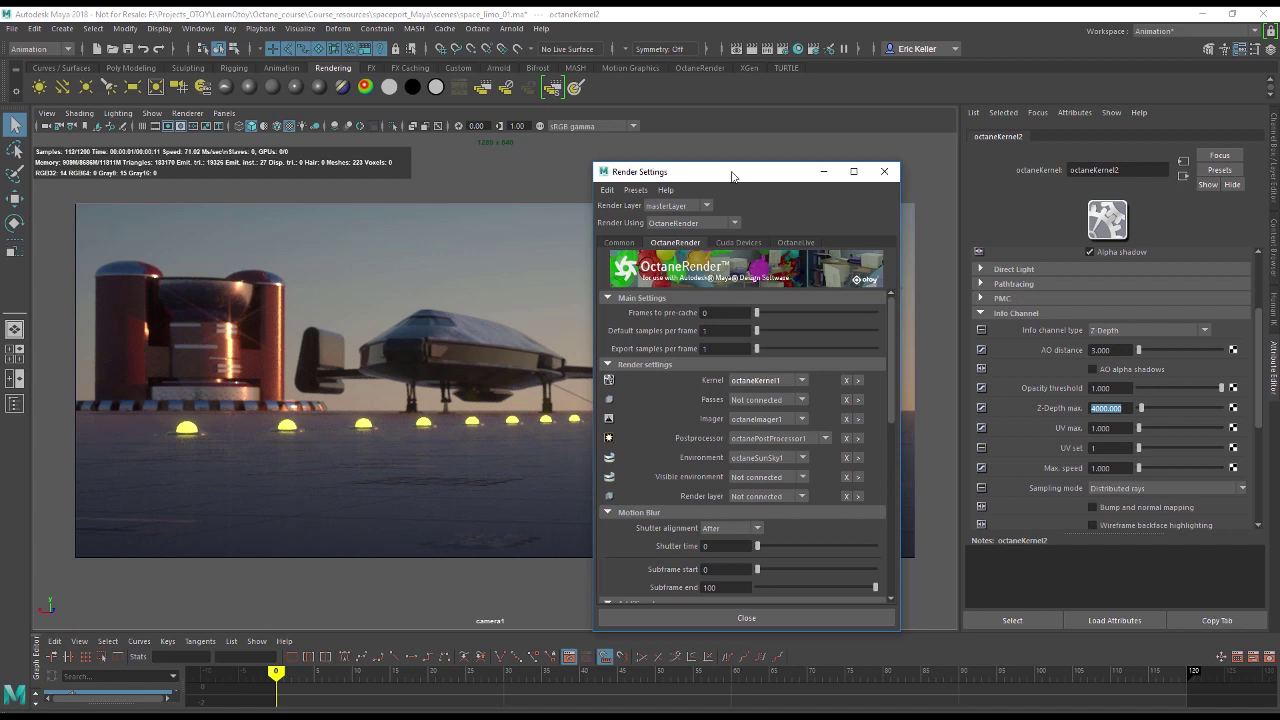
pyautogui.moveTo(740, 175); pyautogui.dragTo(858, 101)
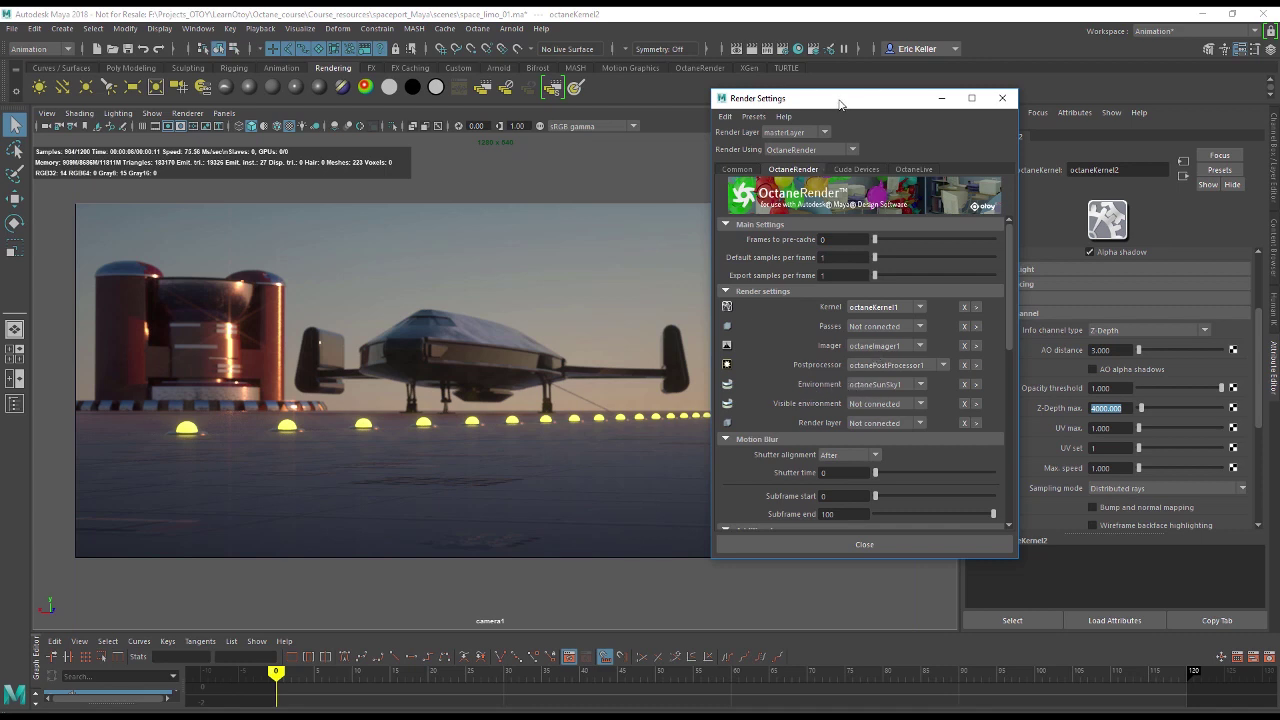
# Step: In the octaneSunSky1 environment settings, set the daylight Hour to 16.842
pyautogui.moveTo(840, 100); pyautogui.dragTo(847, 98)
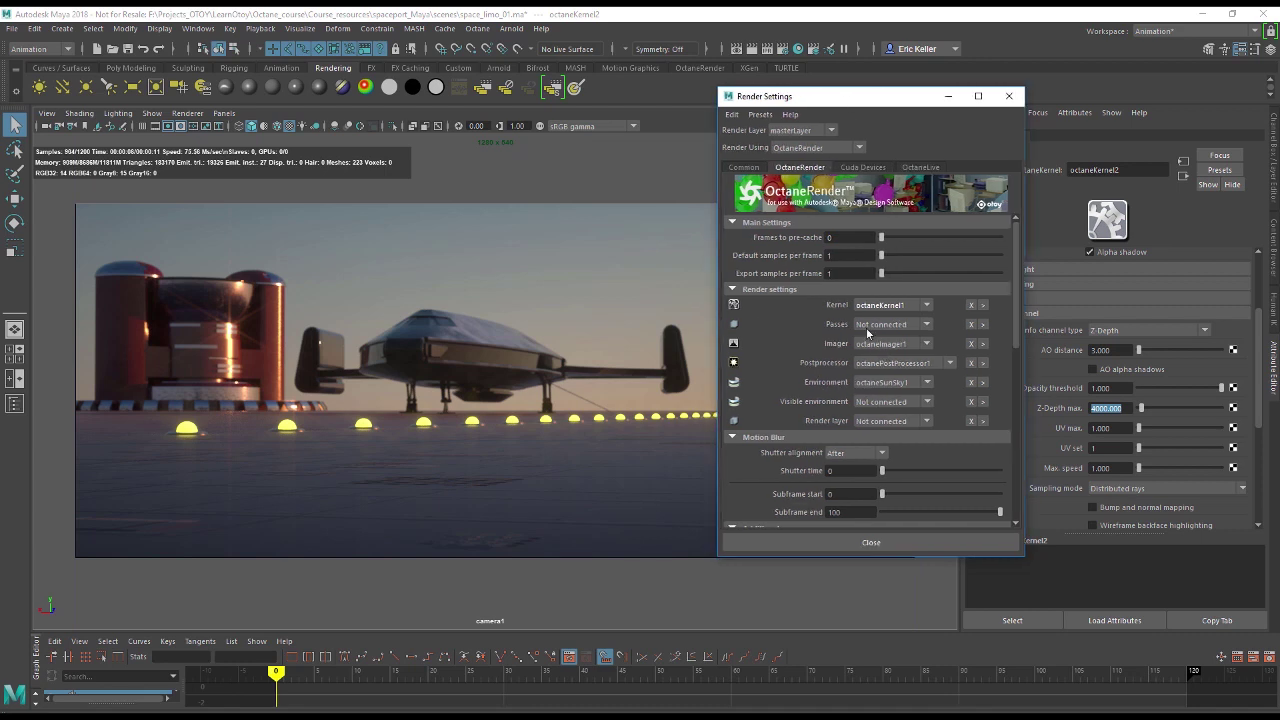
pyautogui.click(983, 384)
pyautogui.moveTo(855, 97); pyautogui.dragTo(680, 484)
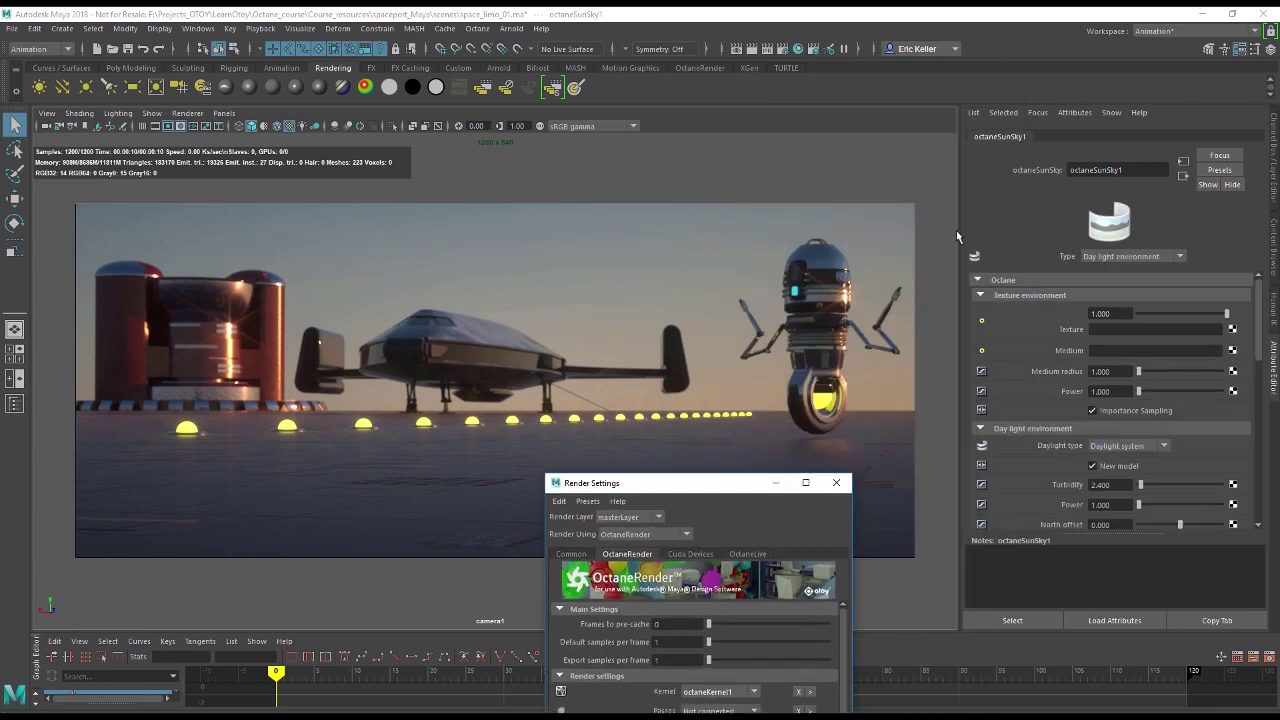
pyautogui.moveTo(1255, 335); pyautogui.dragTo(1195, 433)
pyautogui.scroll(-5, 1247, 450)
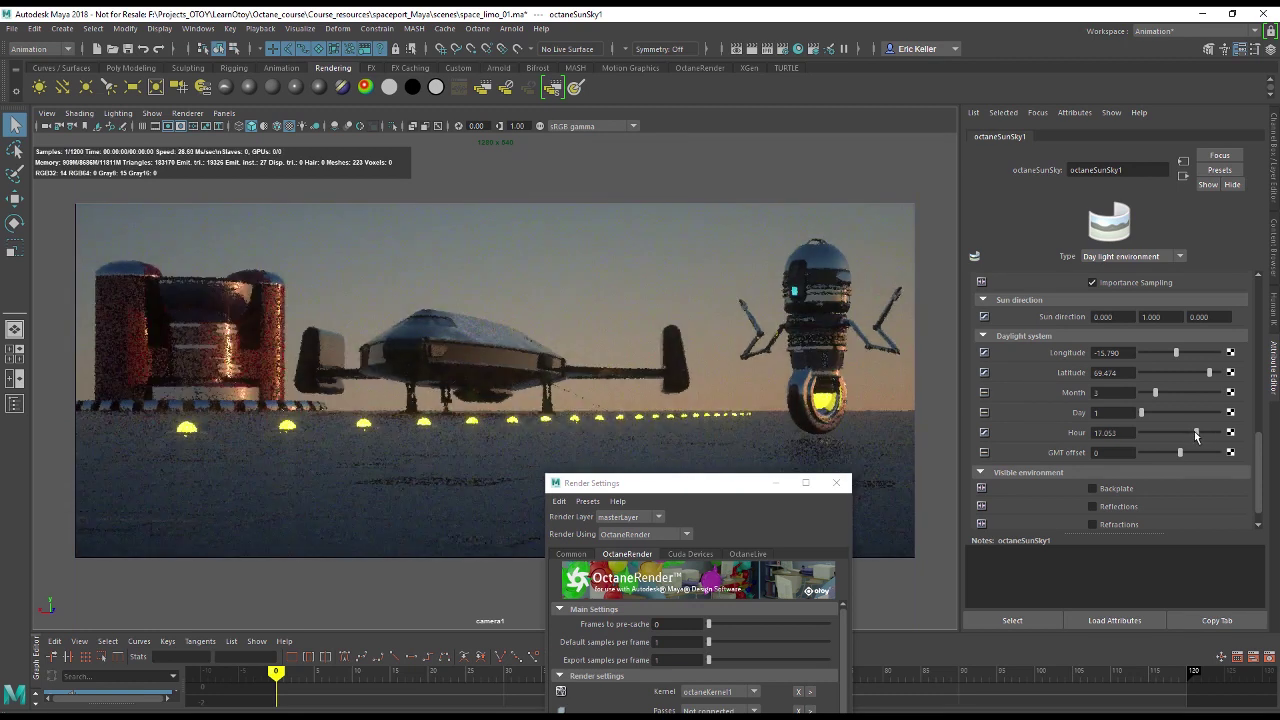
pyautogui.moveTo(677, 476); pyautogui.dragTo(707, 157)
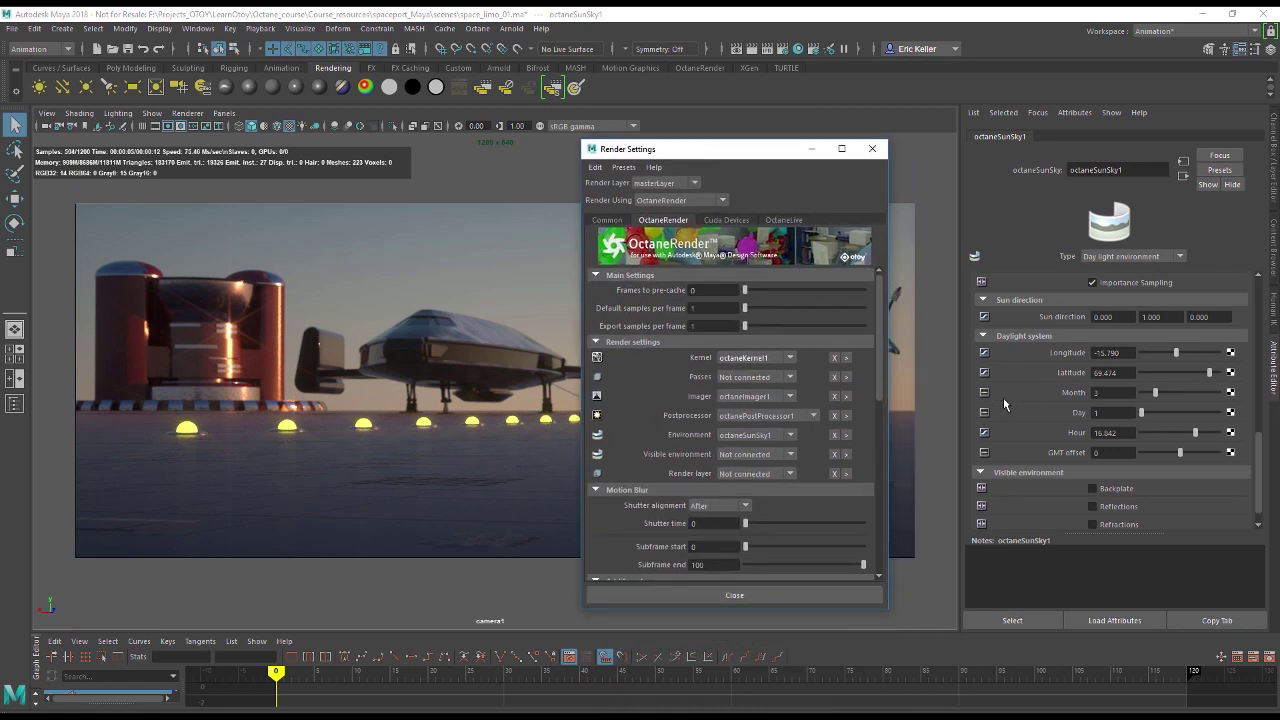
# Step: Create a new octaneSunSky2 environment and bring its Texture environment settings into view
pyautogui.click(790, 437)
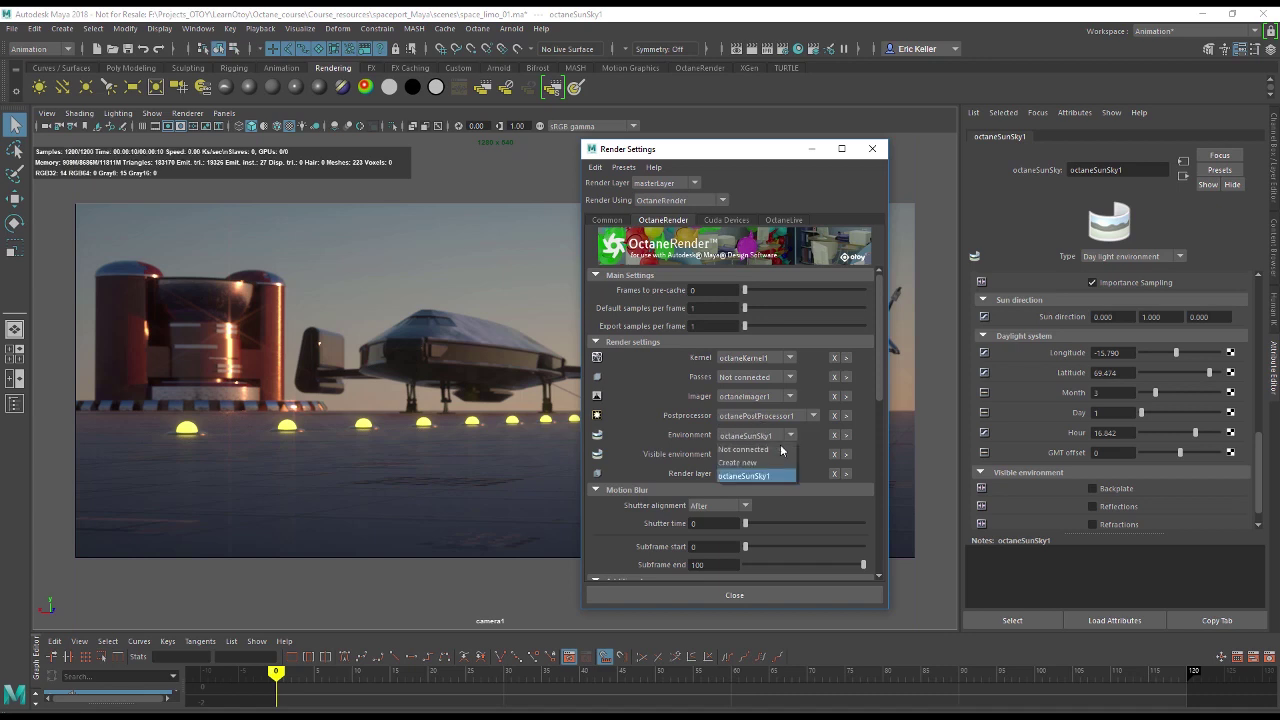
pyautogui.click(773, 463)
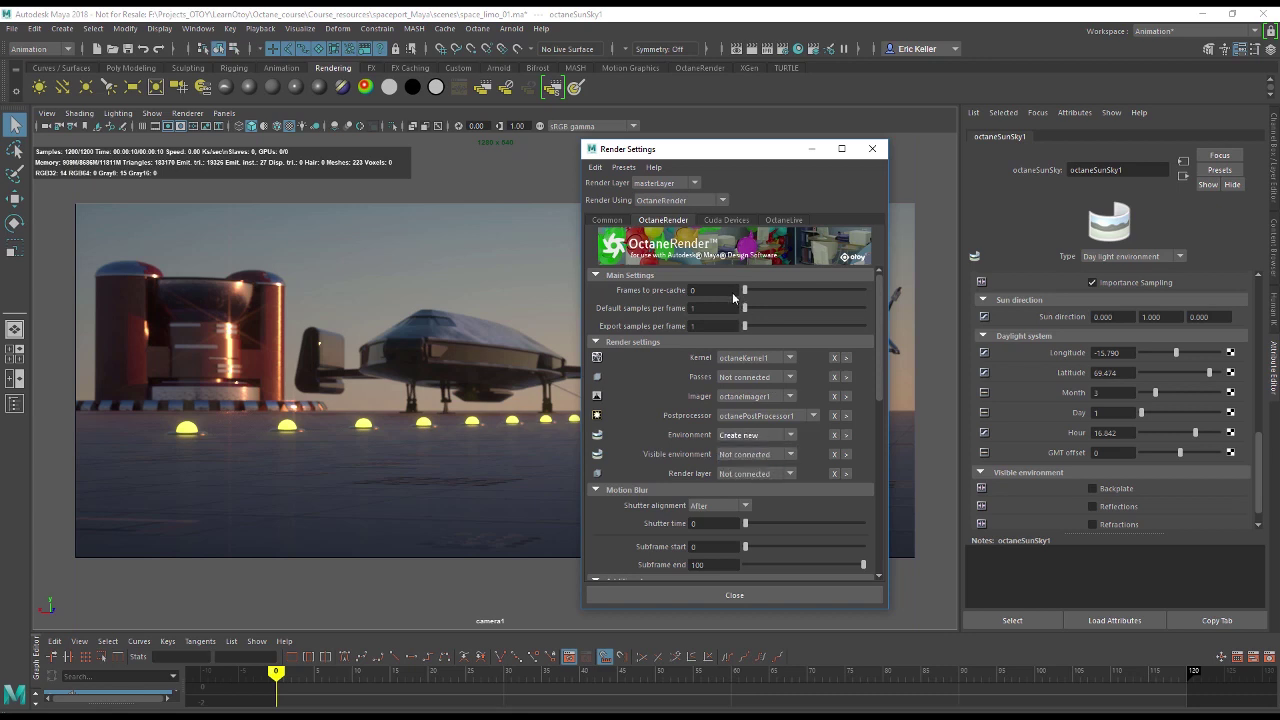
pyautogui.moveTo(728, 148); pyautogui.dragTo(722, 428)
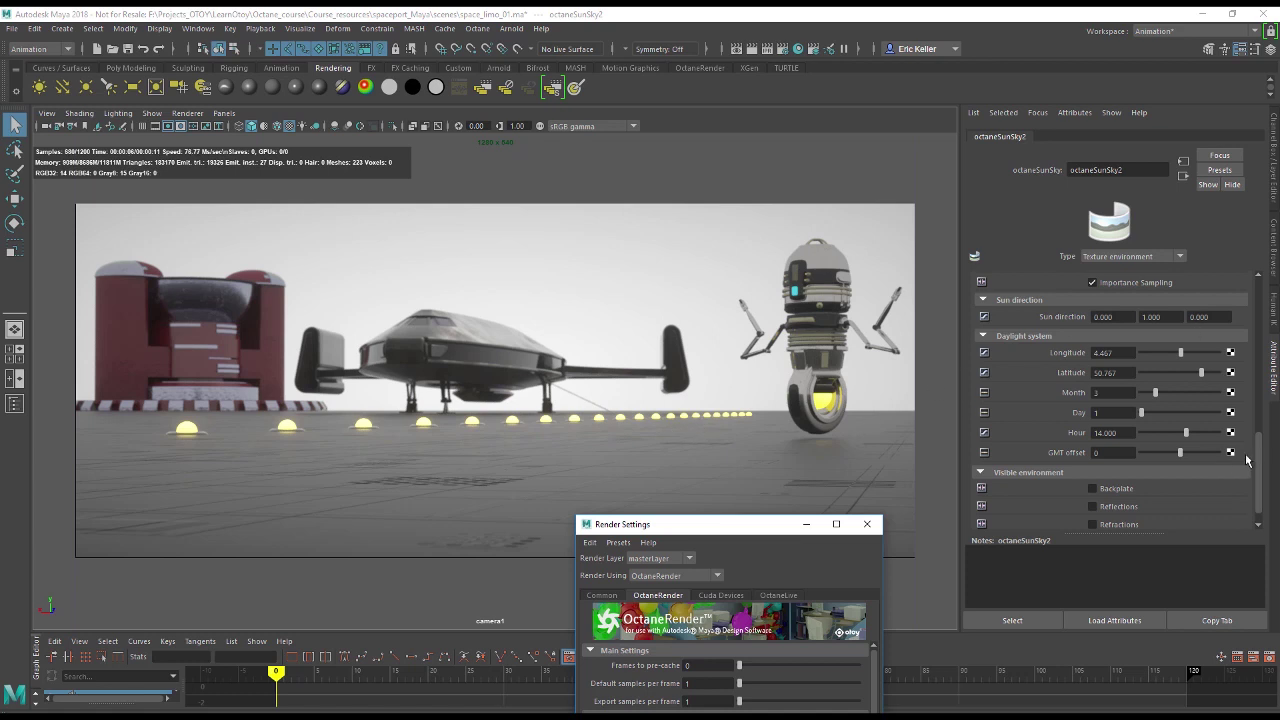
pyautogui.moveTo(1259, 458); pyautogui.dragTo(1230, 300)
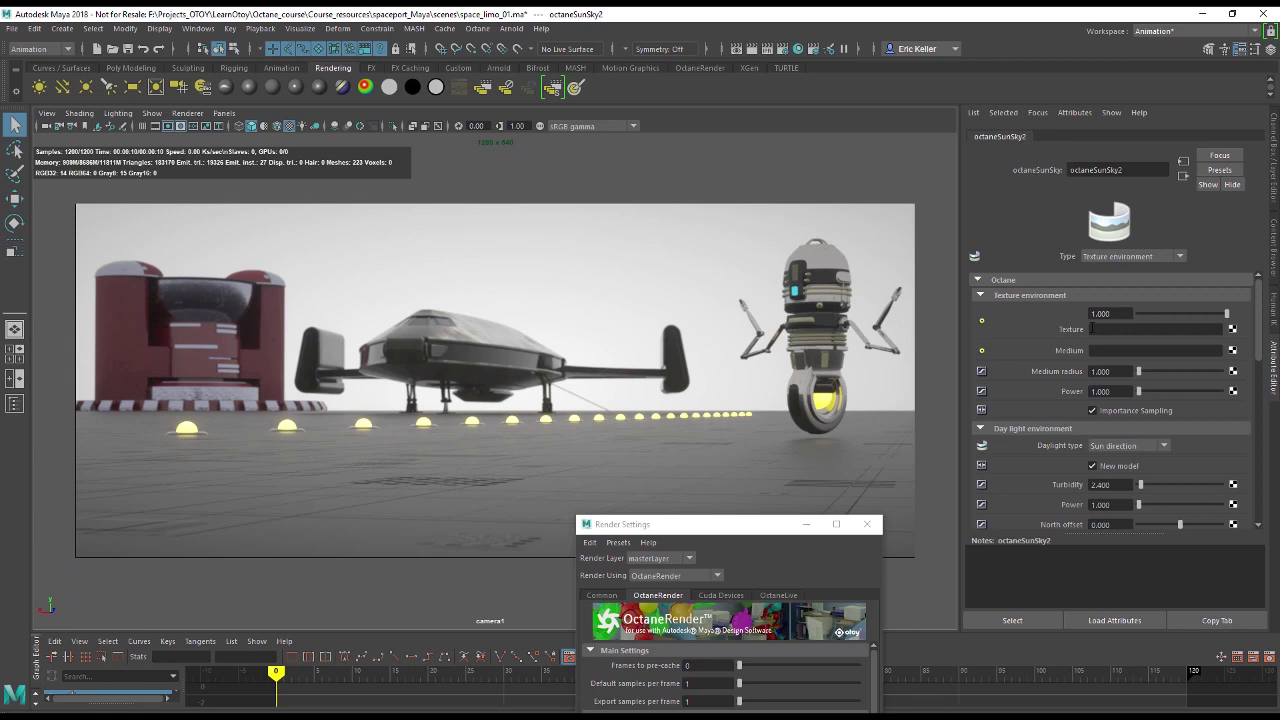
# Step: Connect an Octane Image Texture to the environment and load DS360_001_Ref.hdr into it
pyautogui.click(1233, 329)
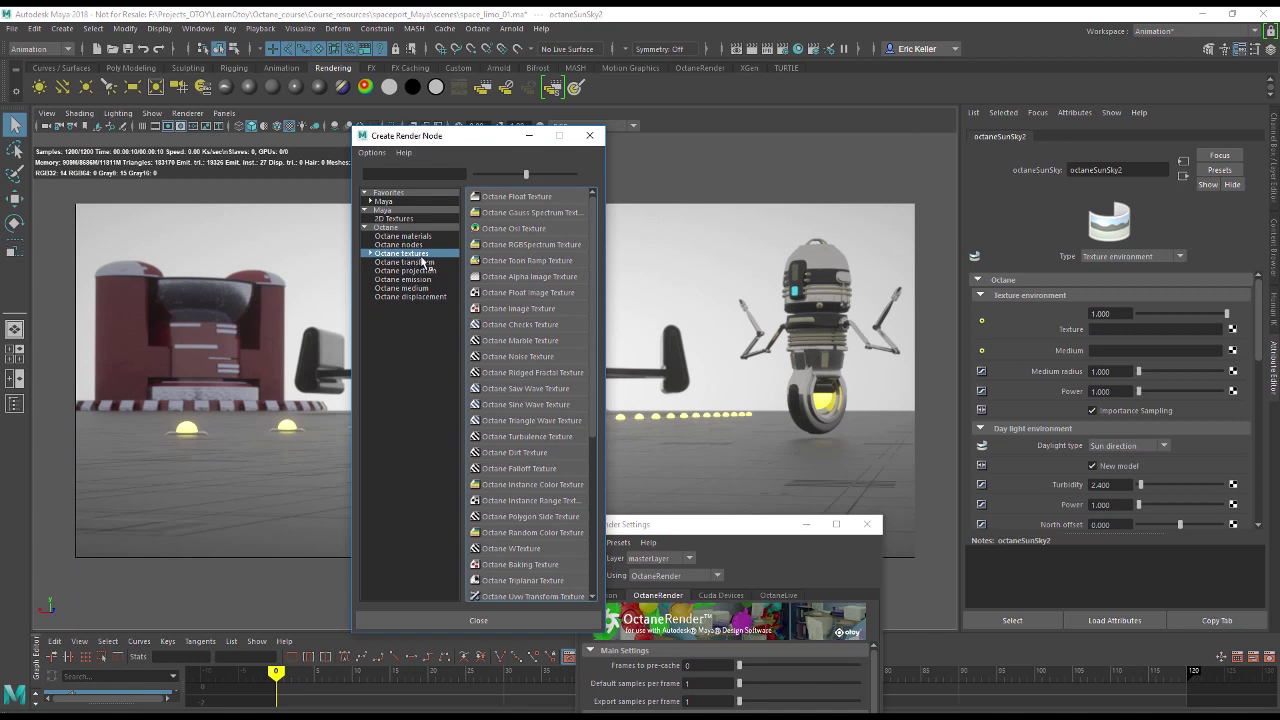
pyautogui.click(540, 309)
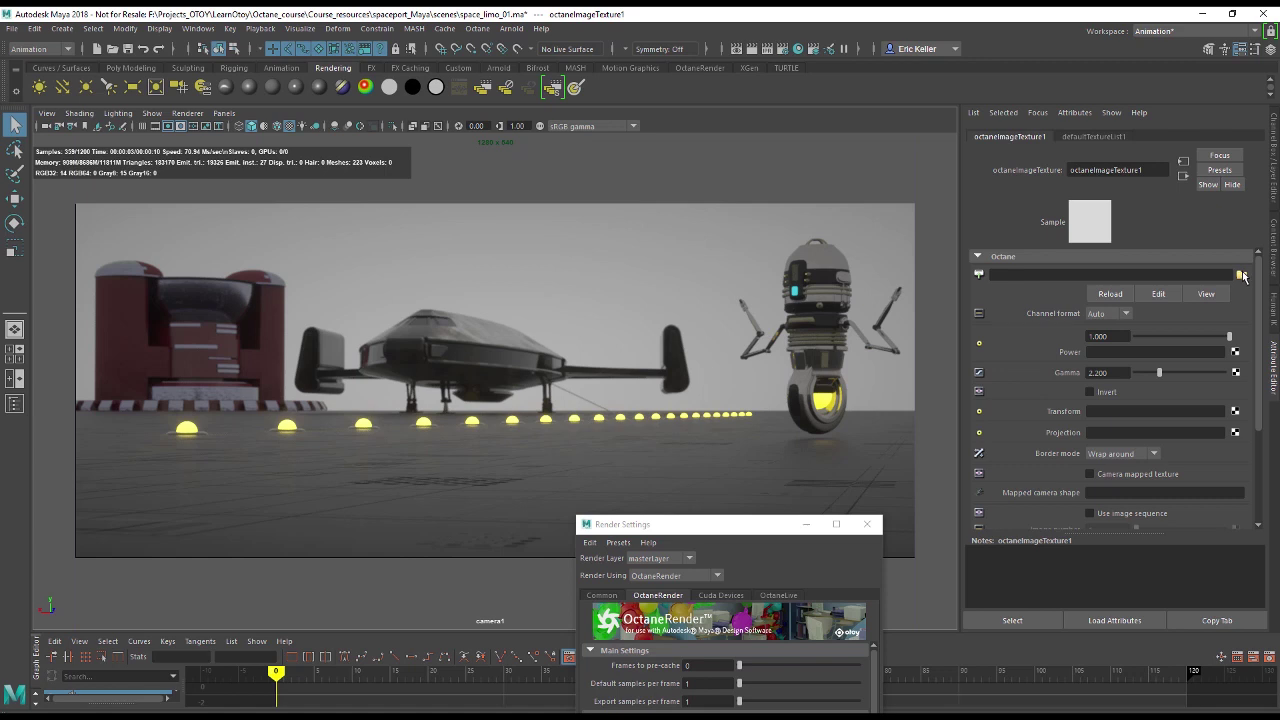
pyautogui.click(1241, 275)
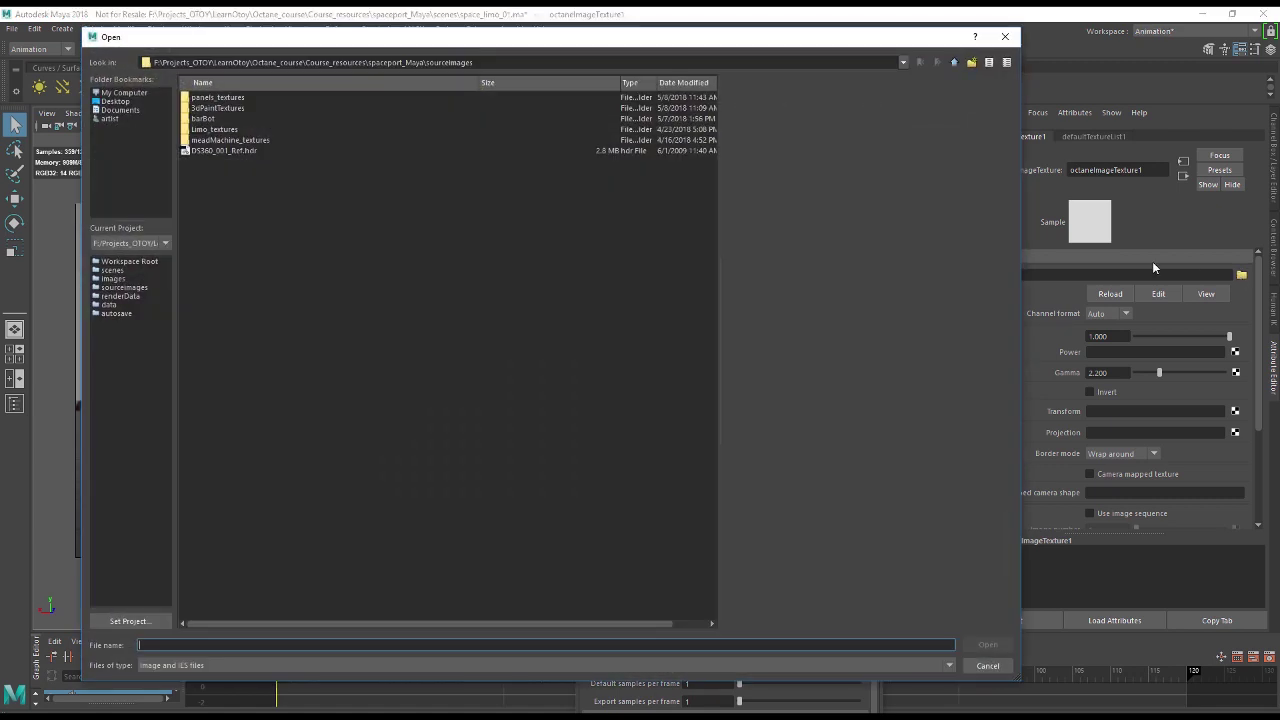
pyautogui.click(239, 152)
pyautogui.click(987, 644)
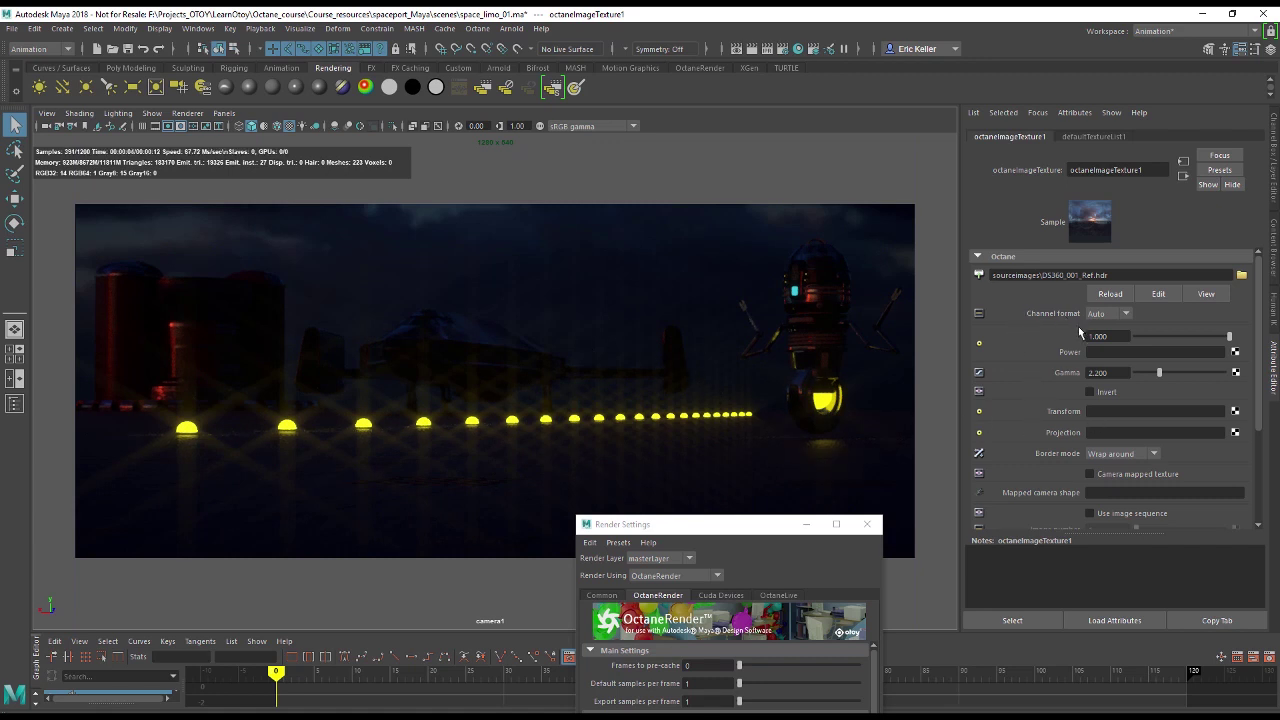
# Step: Set octaneImageTexture1's Gamma to 1 and Power to 2
pyautogui.click(1118, 368)
pyautogui.write('1')
pyautogui.press('Return')
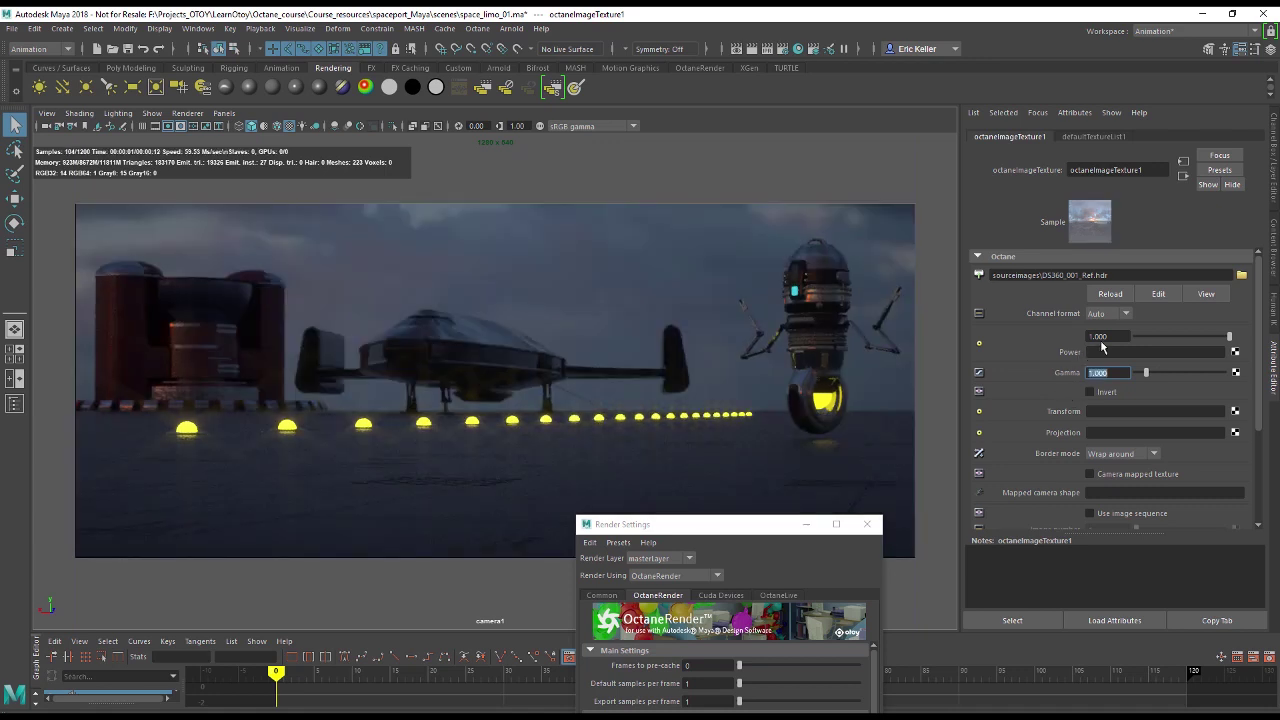
pyautogui.click(1100, 337)
pyautogui.write('2')
pyautogui.press('Return')
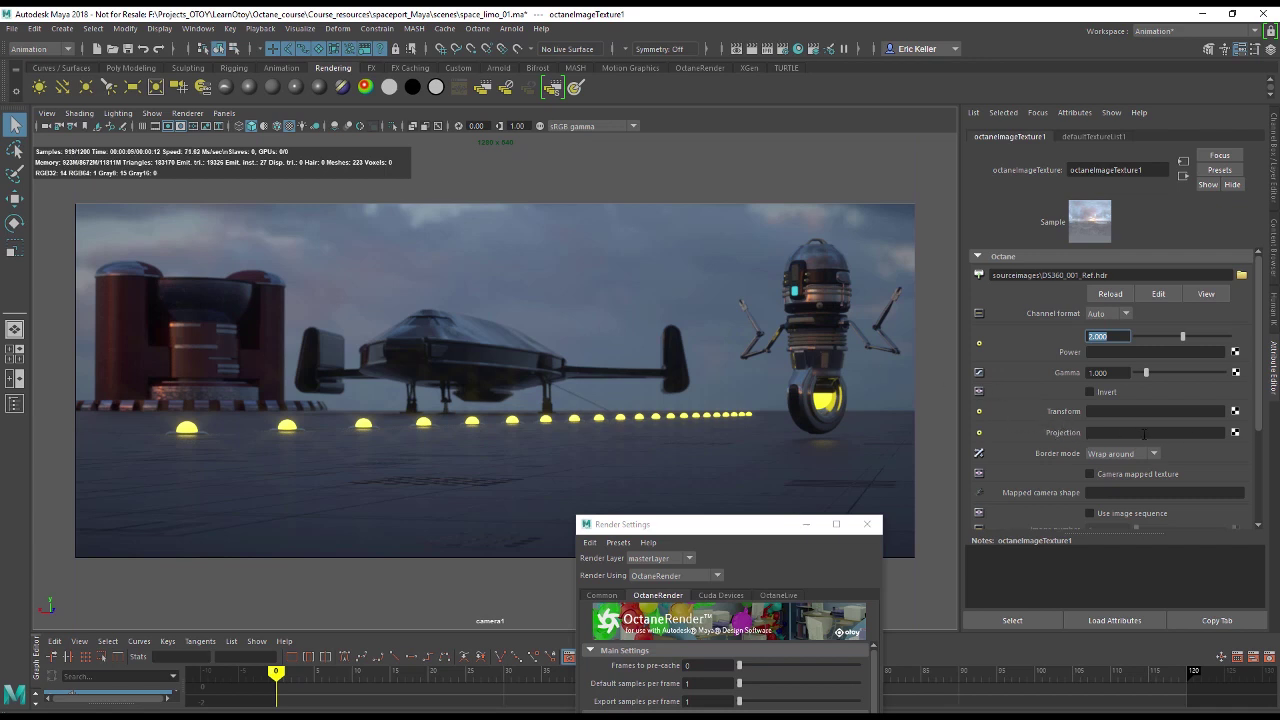
# Step: Map the HDR texture through an Octane Spherical Projection and bring up its transform choices
pyautogui.click(1236, 433)
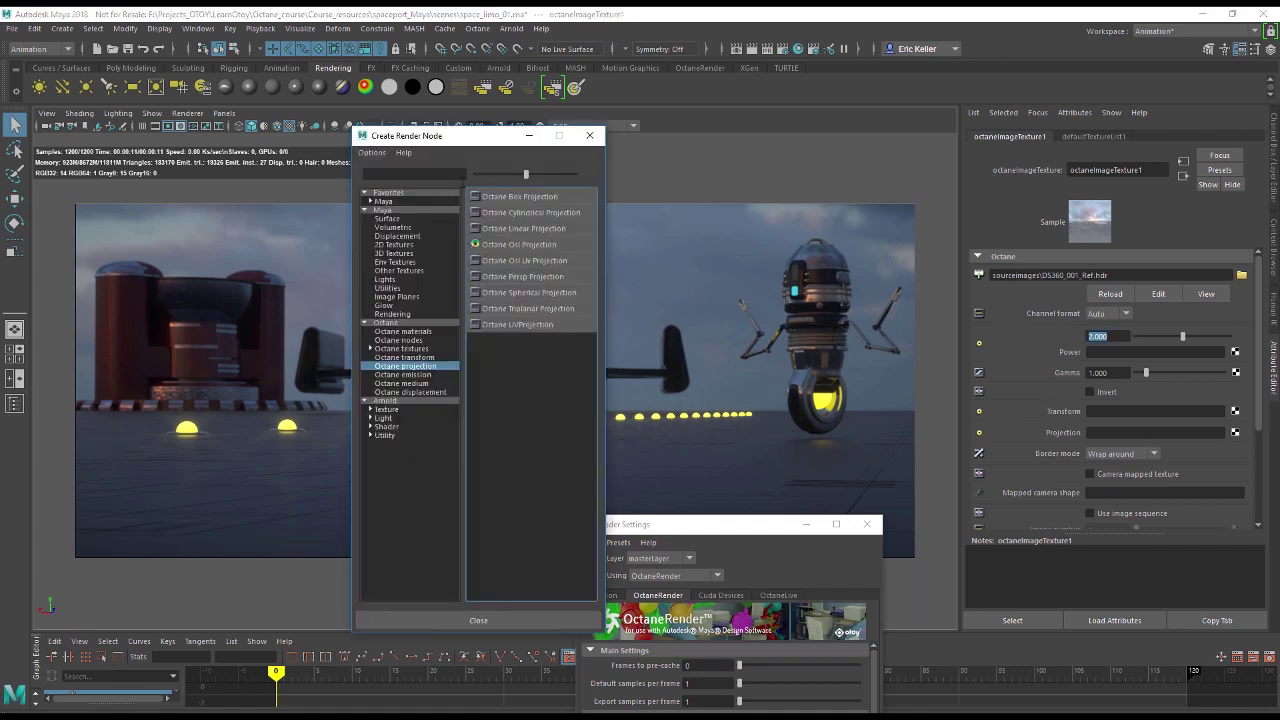
pyautogui.click(565, 293)
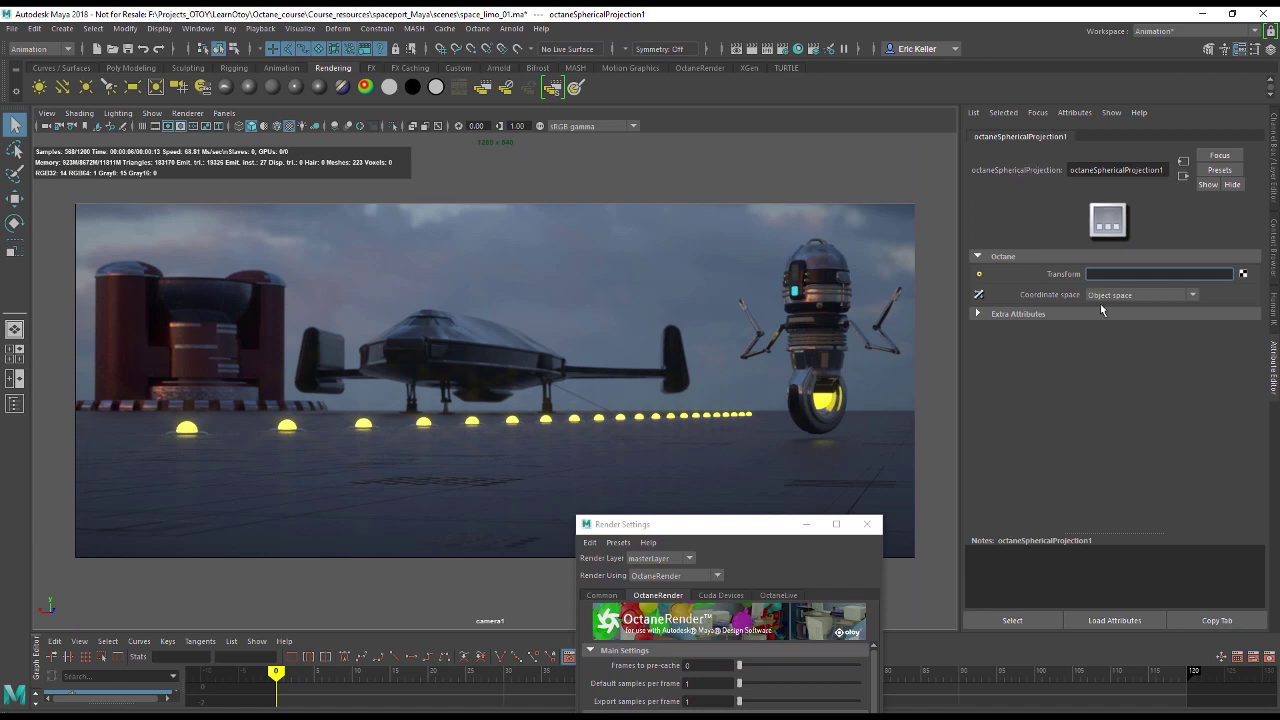
pyautogui.click(1243, 275)
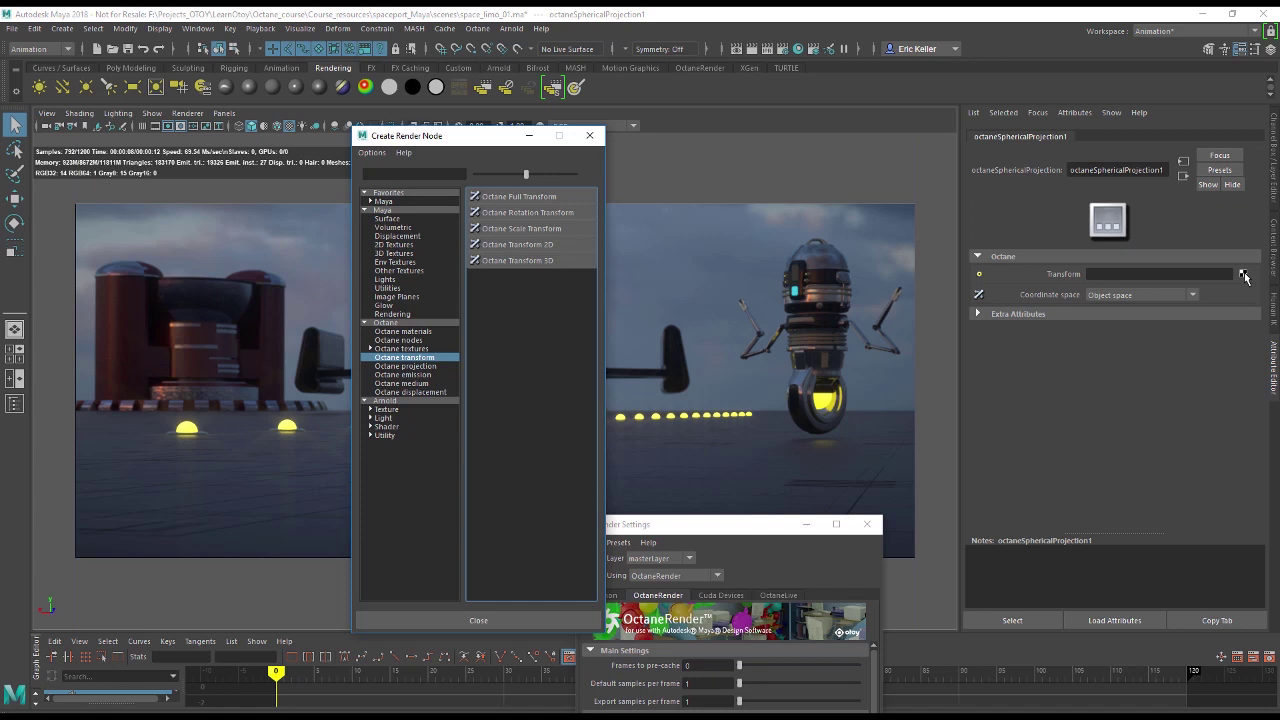
# Step: Add a rotation transform to the environment, trying Y rotations -90, 90 and 20 before settling on 180
pyautogui.click(572, 212)
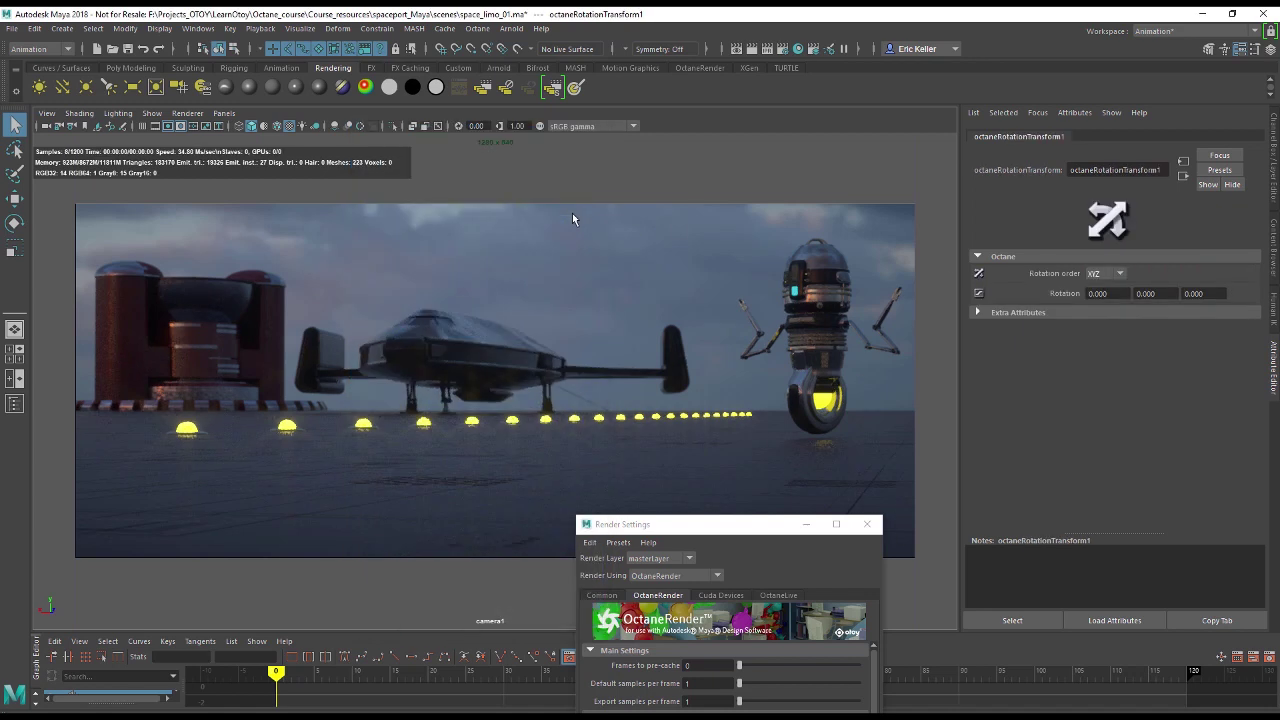
pyautogui.click(1160, 293)
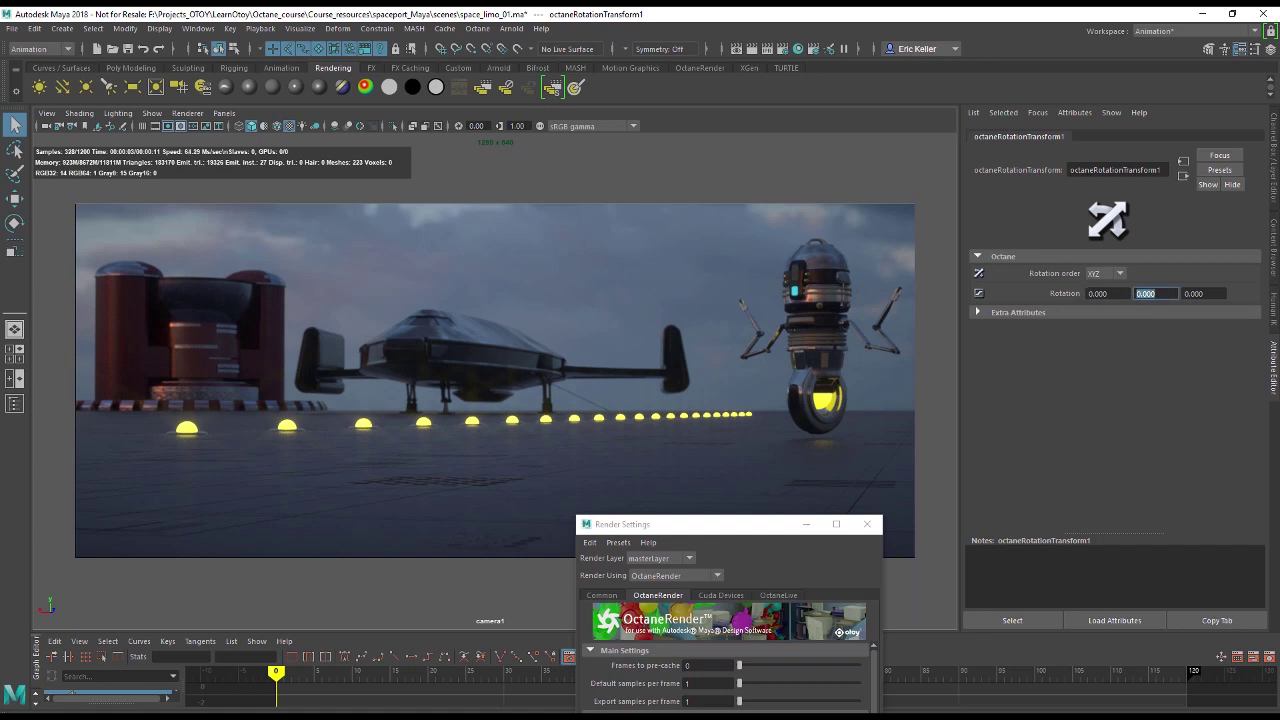
pyautogui.write('-90')
pyautogui.press('Return')
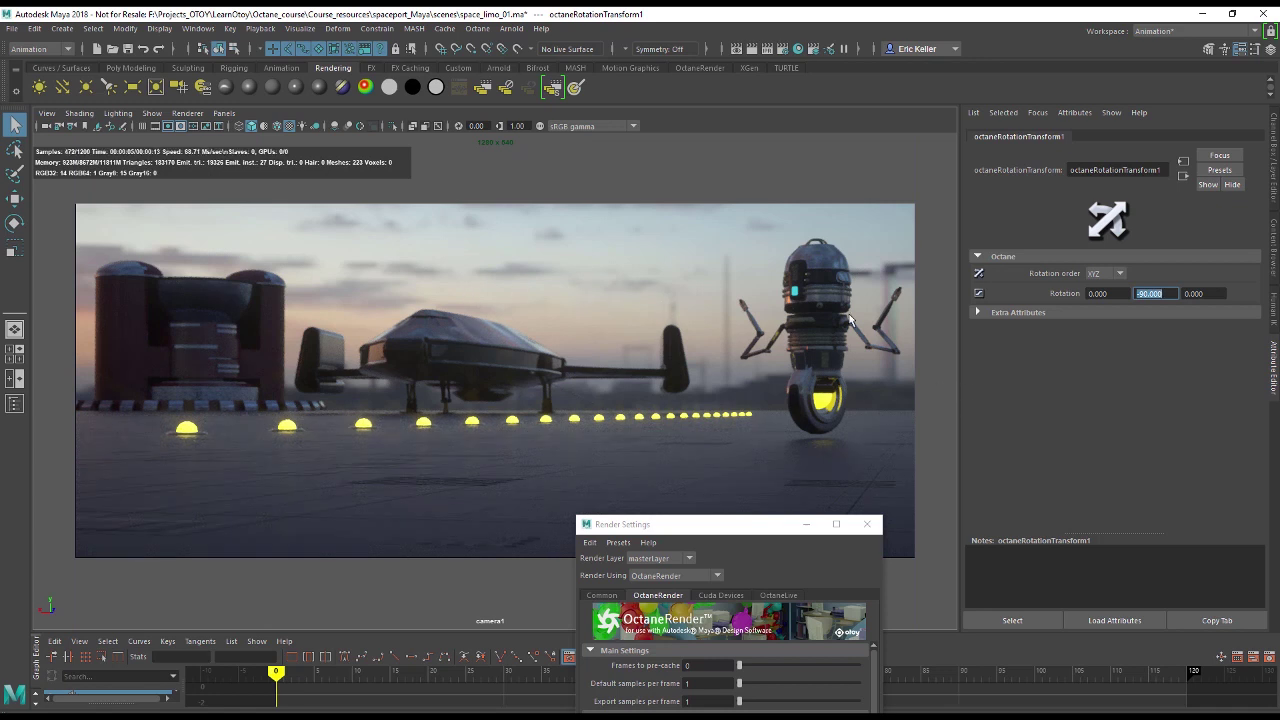
pyautogui.write('90')
pyautogui.press('Return')
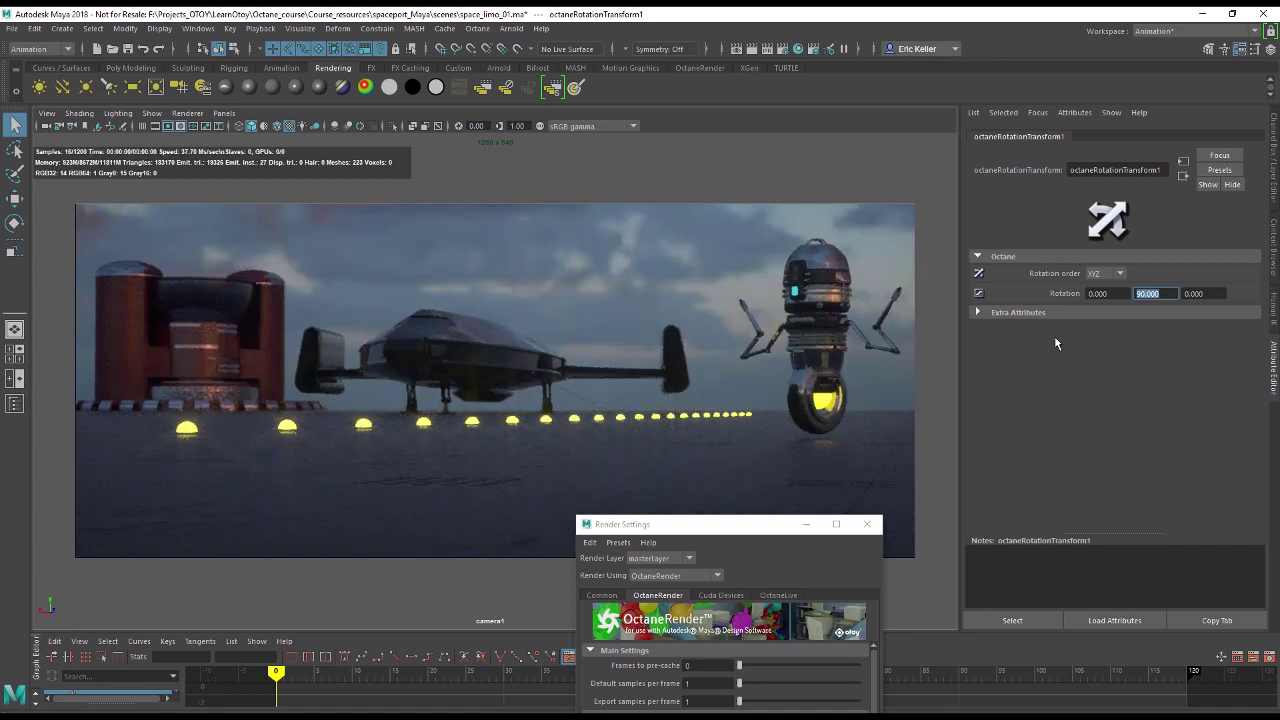
pyautogui.write('20')
pyautogui.press('Return')
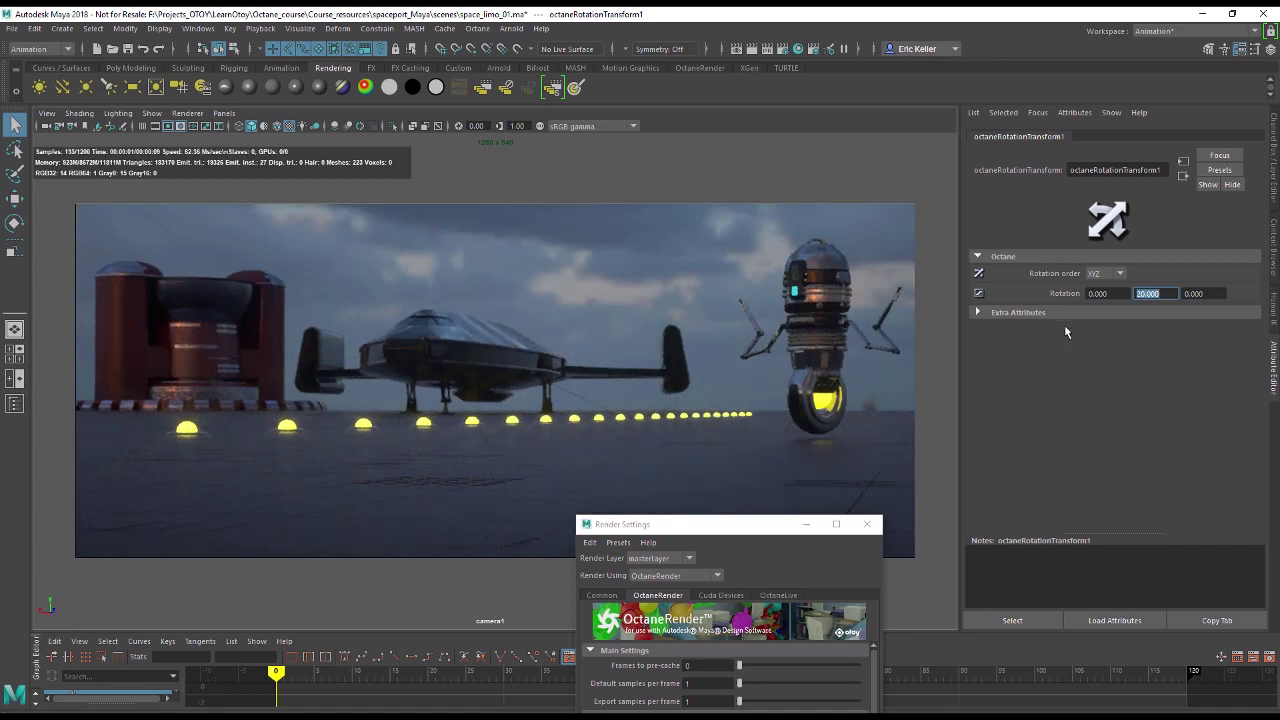
pyautogui.write('180')
pyautogui.press('Return')
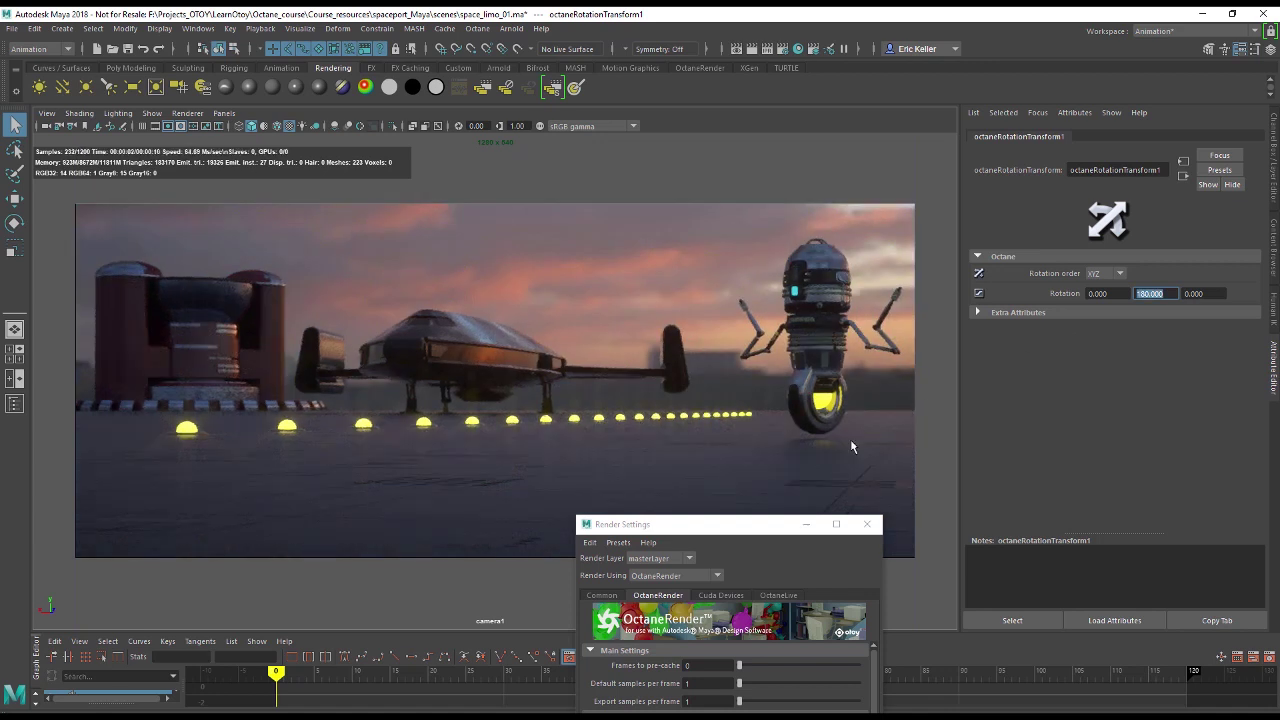
pyautogui.moveTo(732, 529); pyautogui.dragTo(1030, 139)
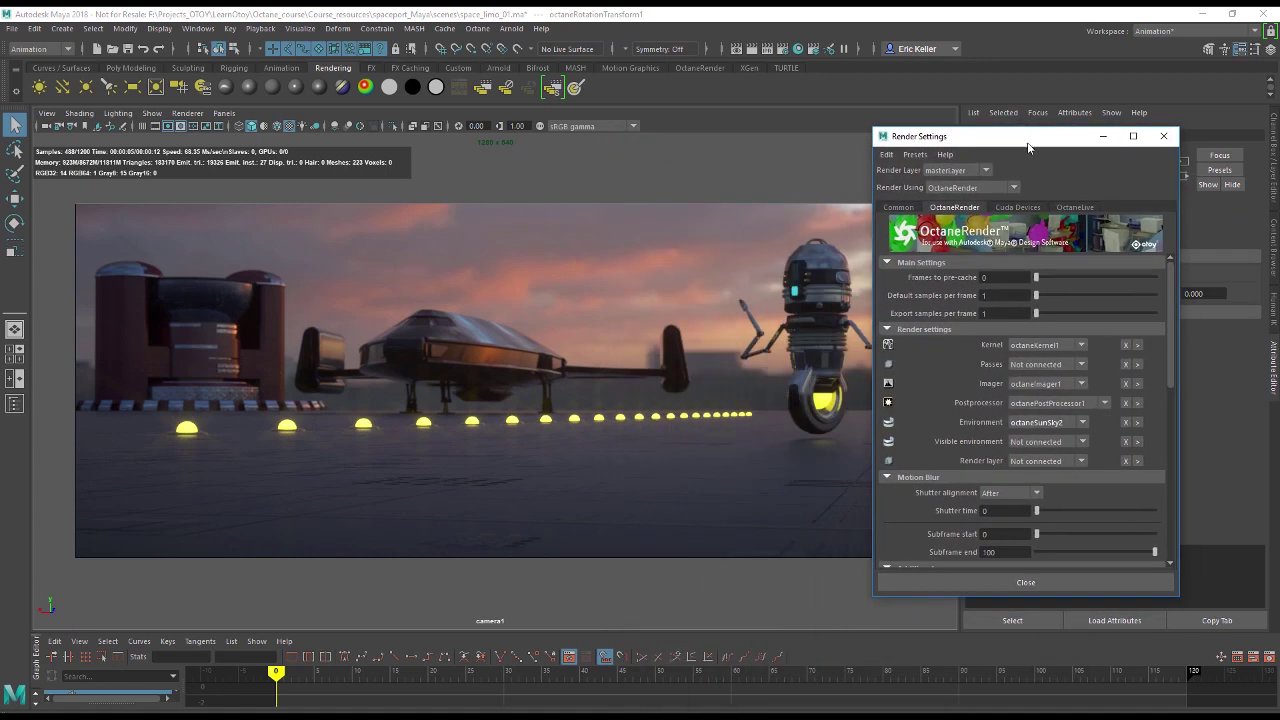
pyautogui.click(1035, 424)
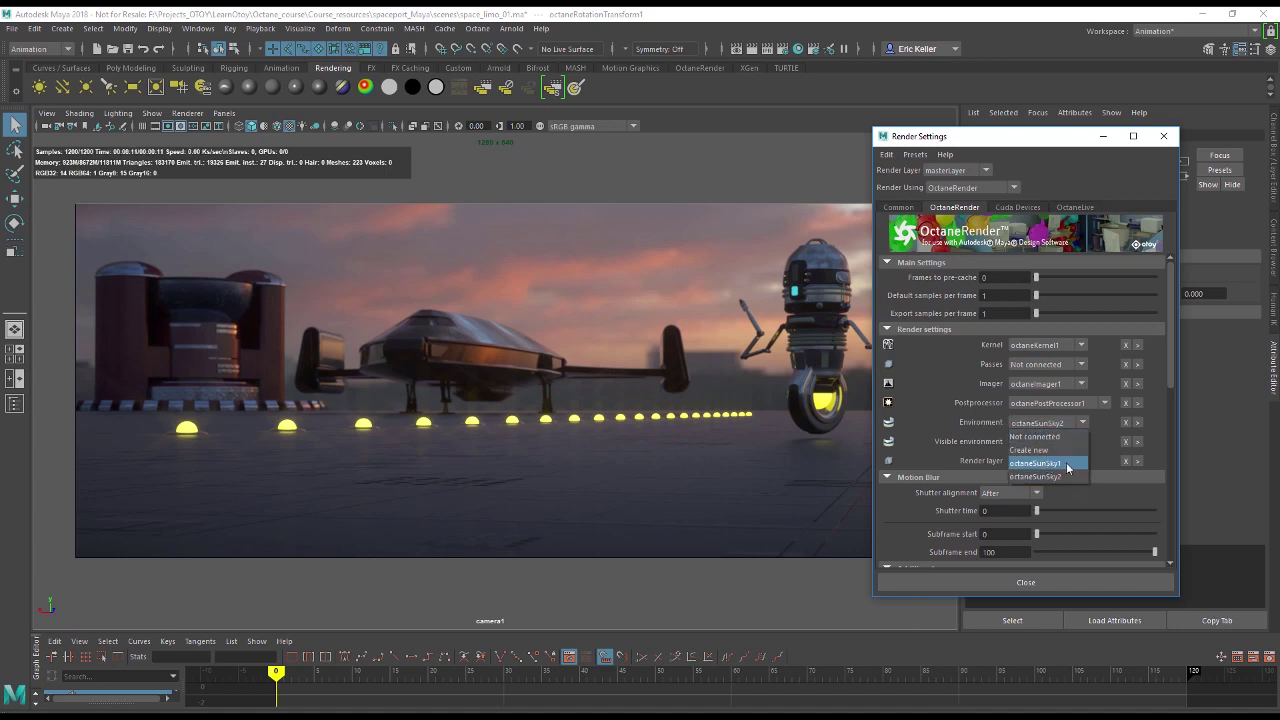
pyautogui.click(1066, 464)
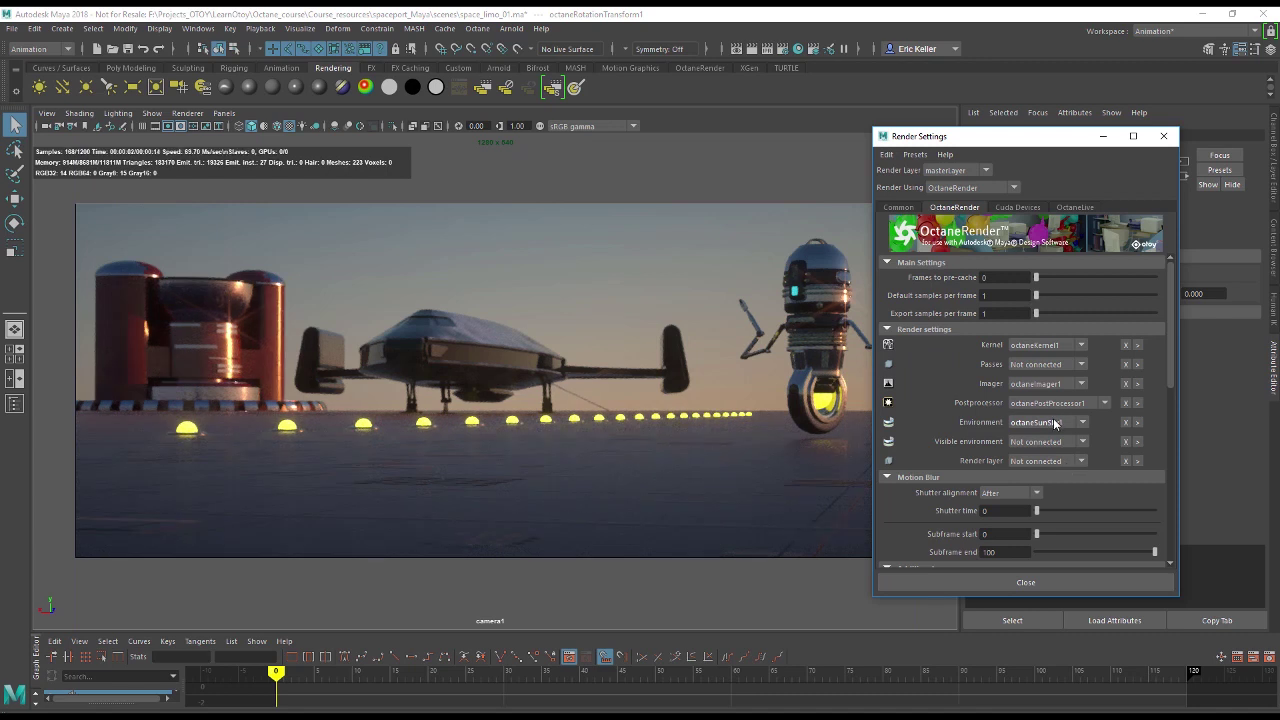
pyautogui.click(1055, 424)
pyautogui.click(1068, 478)
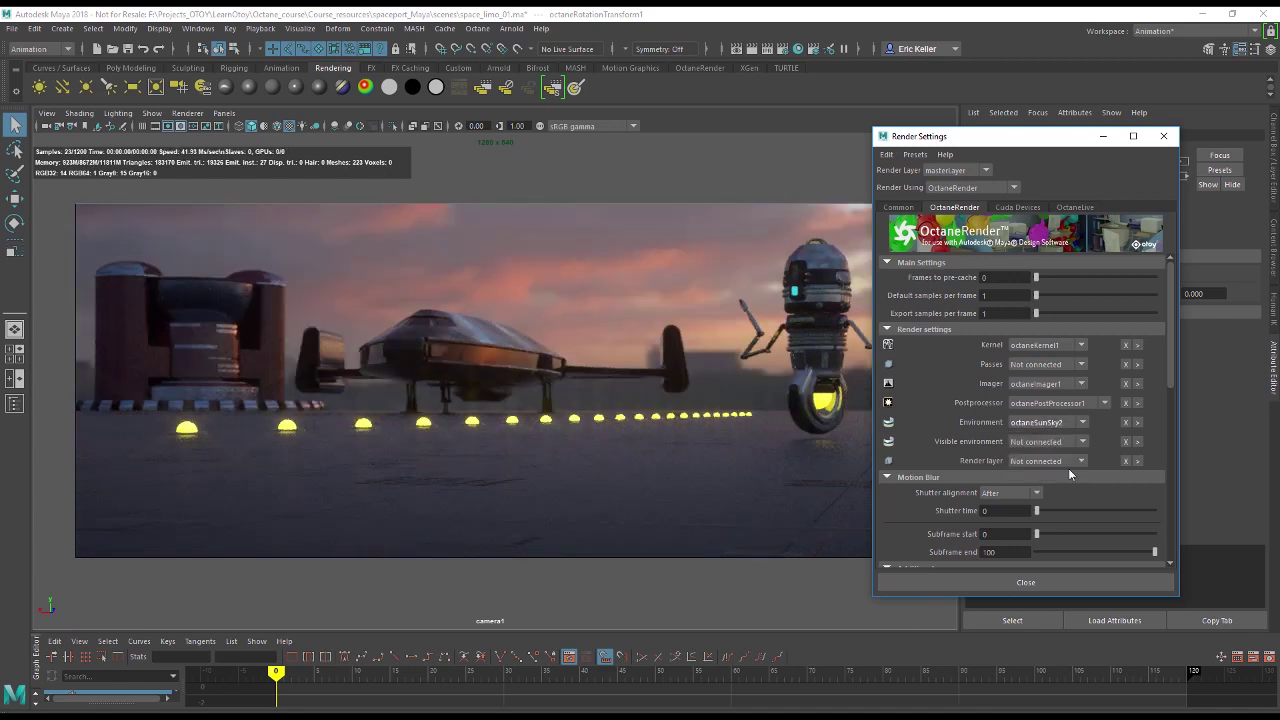
pyautogui.moveTo(986, 143); pyautogui.dragTo(564, 494)
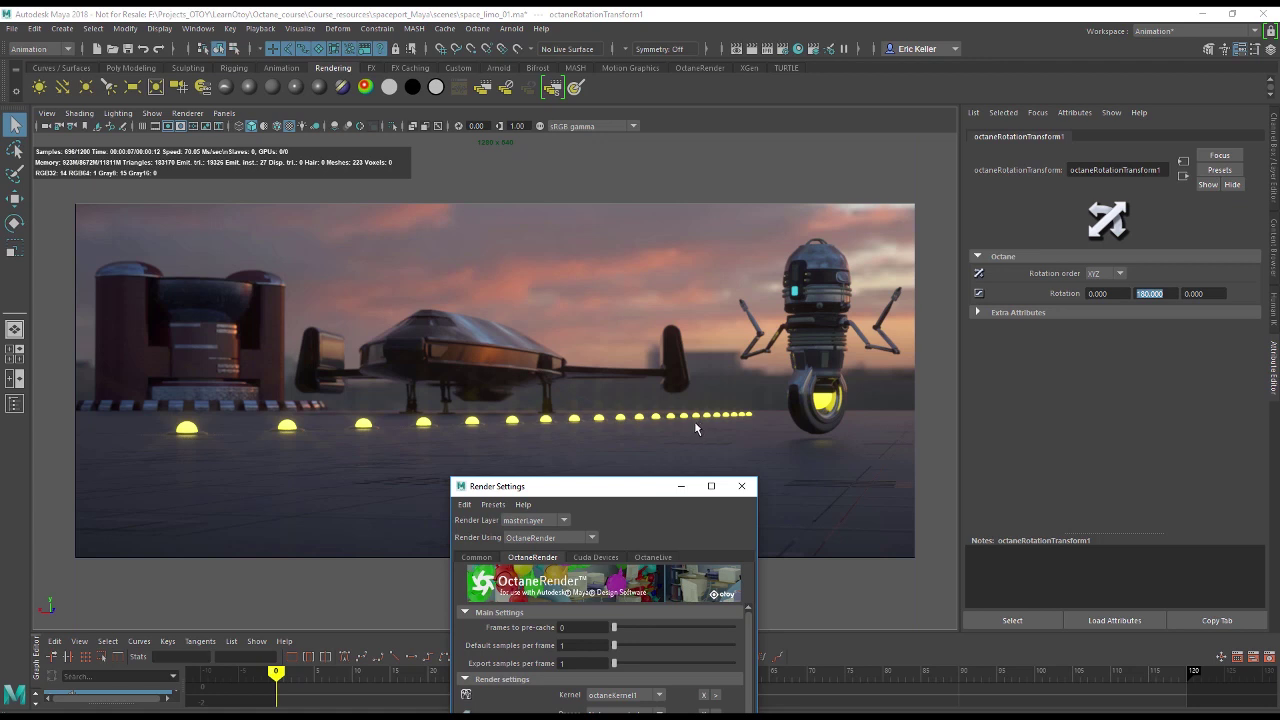
pyautogui.moveTo(706, 487); pyautogui.dragTo(259, 130)
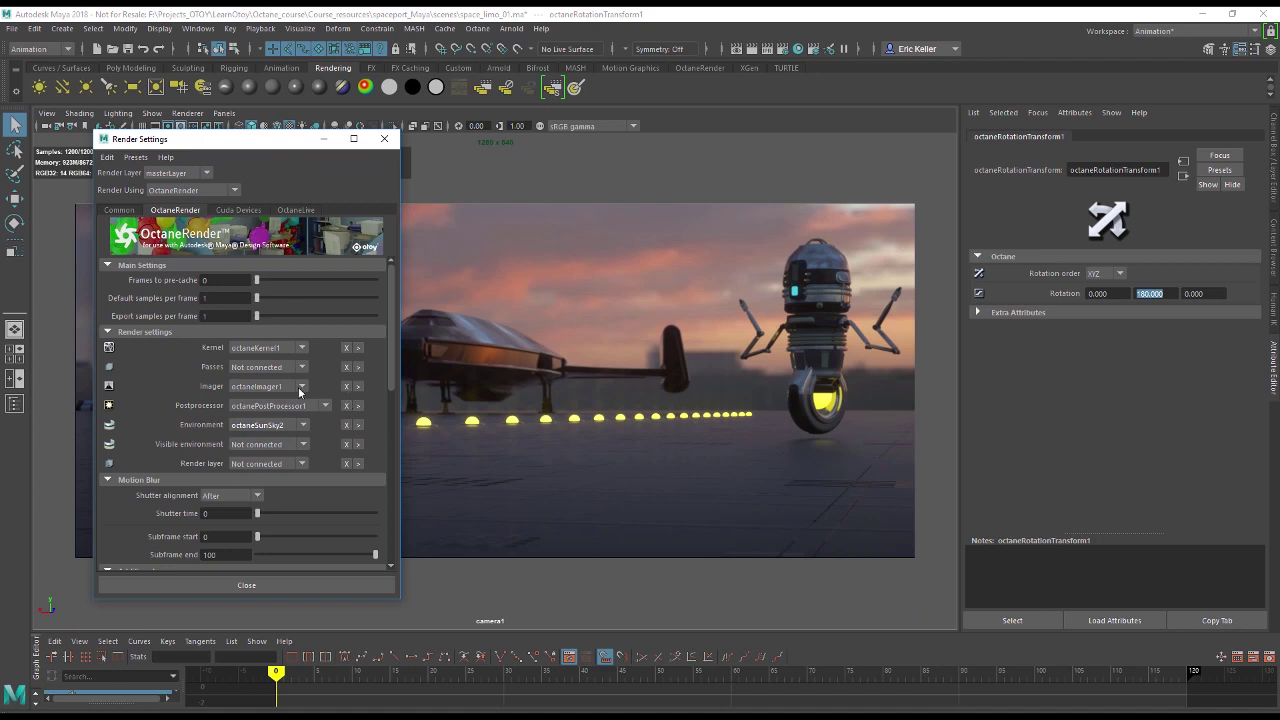
# Step: Set the imager's exposure to 1.5 and its gamma to 0.8
pyautogui.click(359, 390)
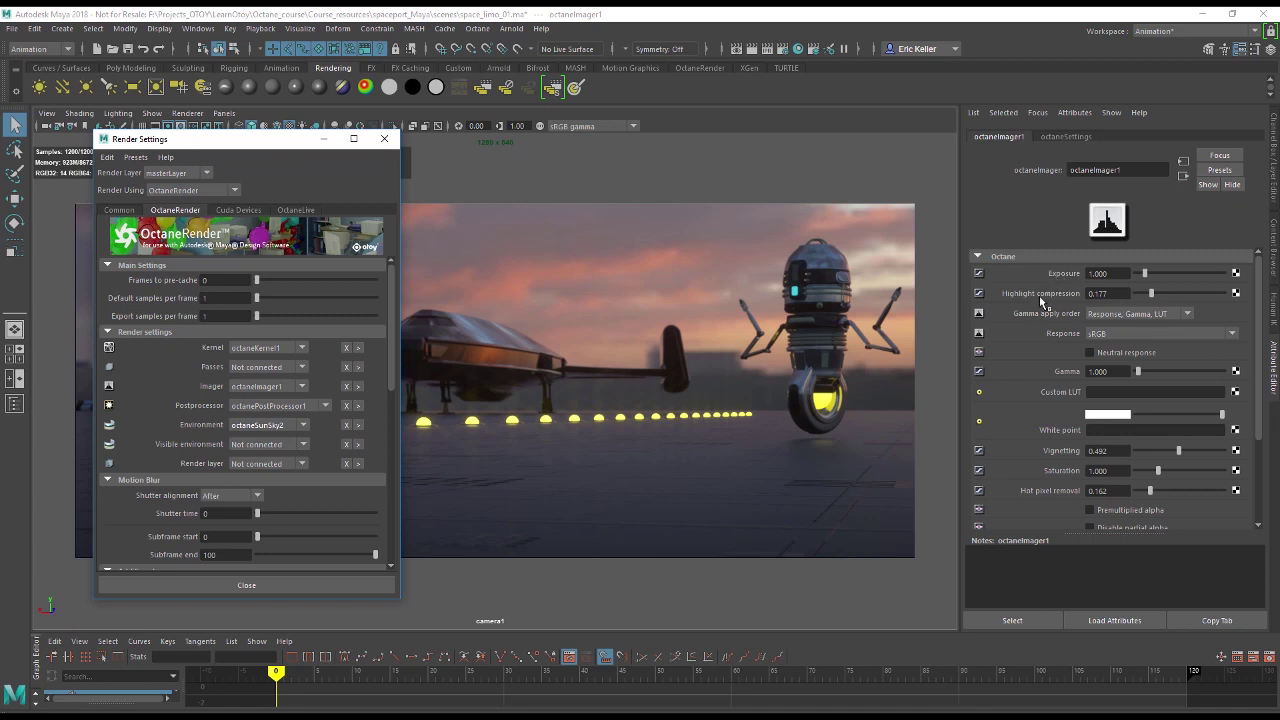
pyautogui.click(1110, 273)
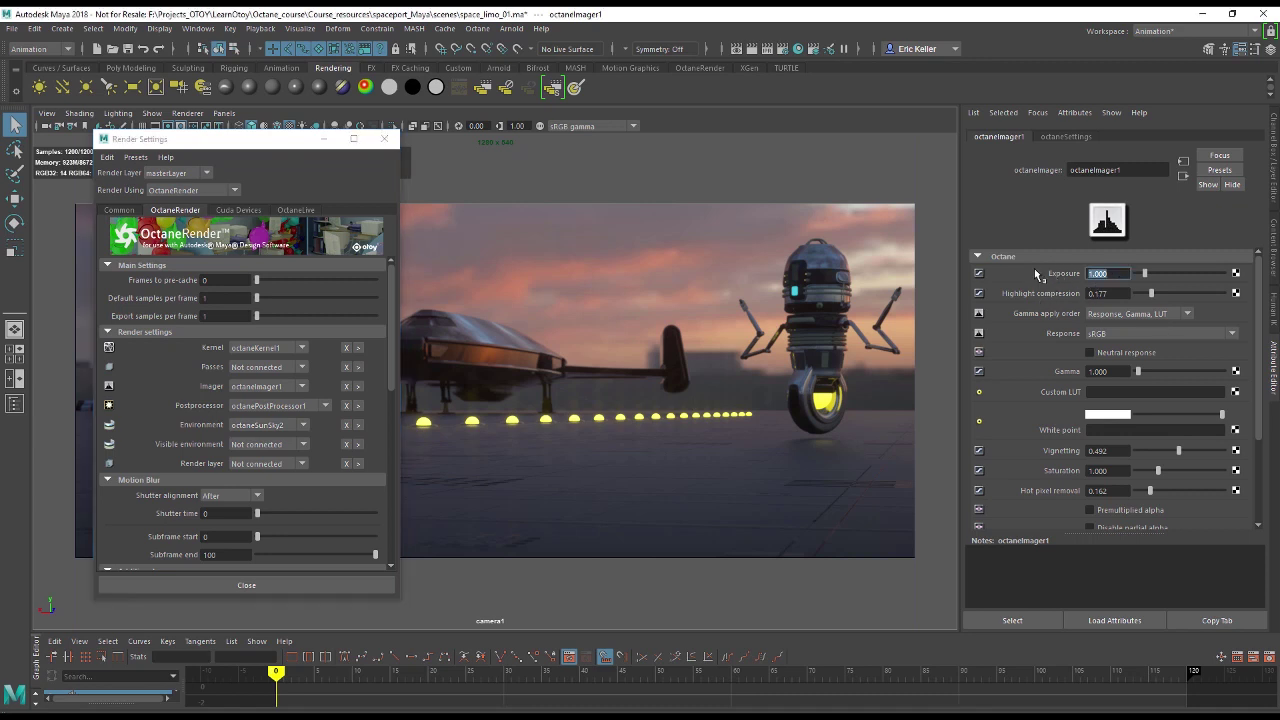
pyautogui.write('1.5')
pyautogui.press('Return')
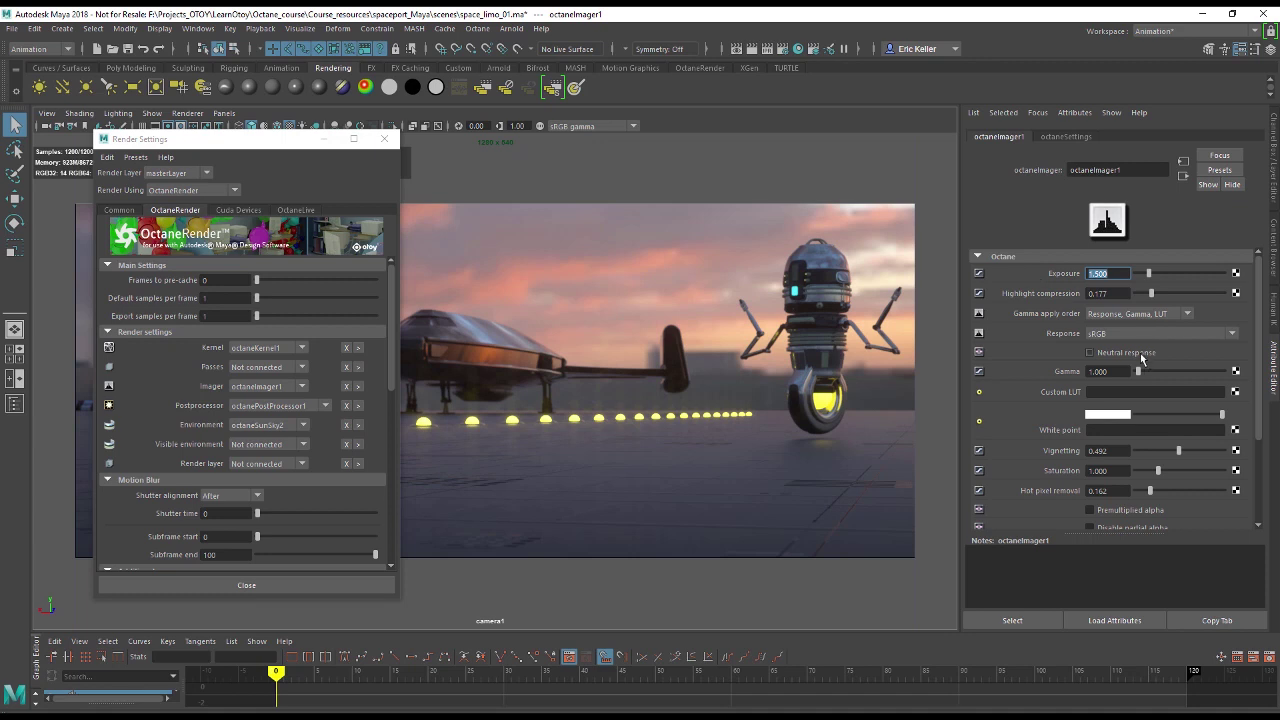
pyautogui.click(1090, 371)
pyautogui.doubleClick(1090, 371)
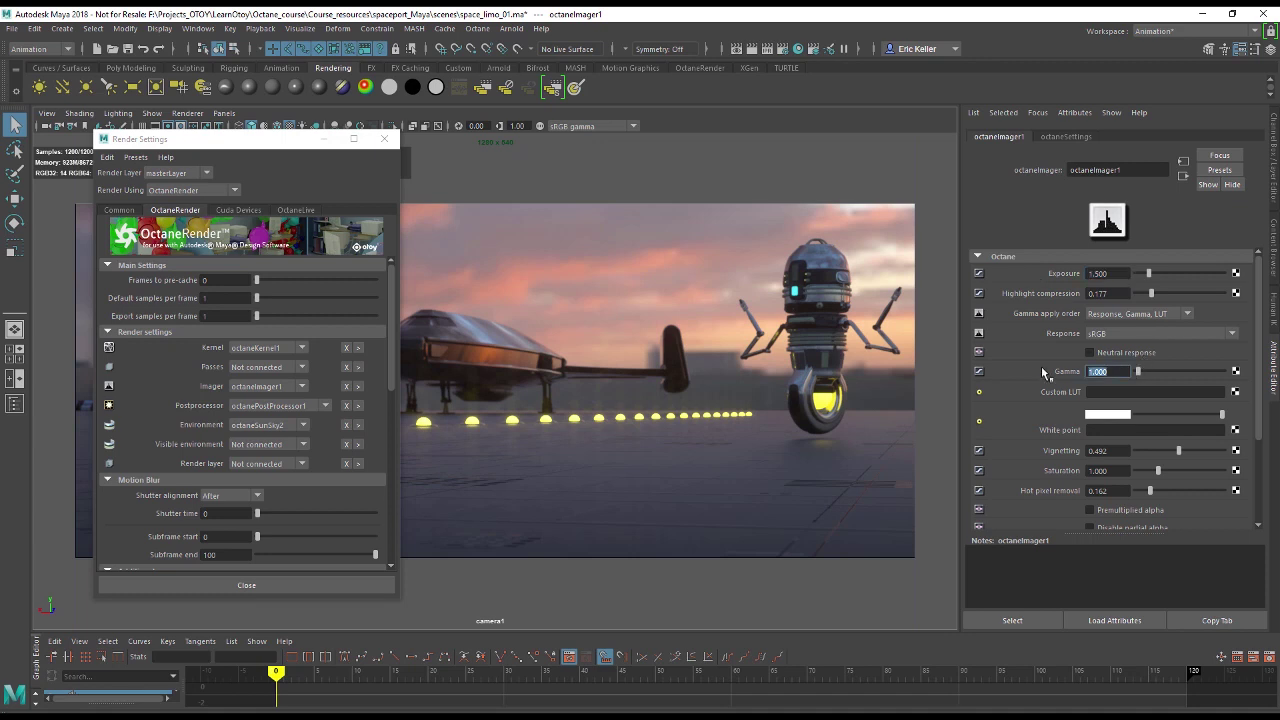
pyautogui.write('2.2')
pyautogui.press('Return')
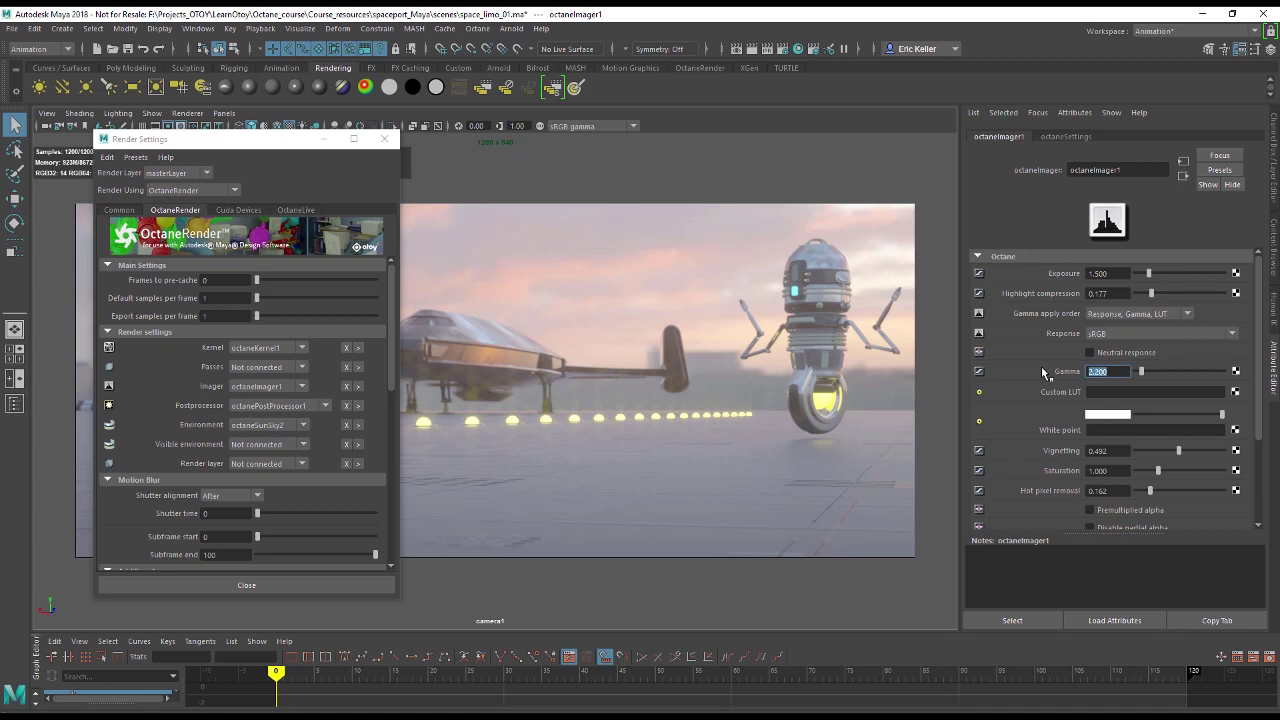
pyautogui.write('0.8')
pyautogui.press('Return')
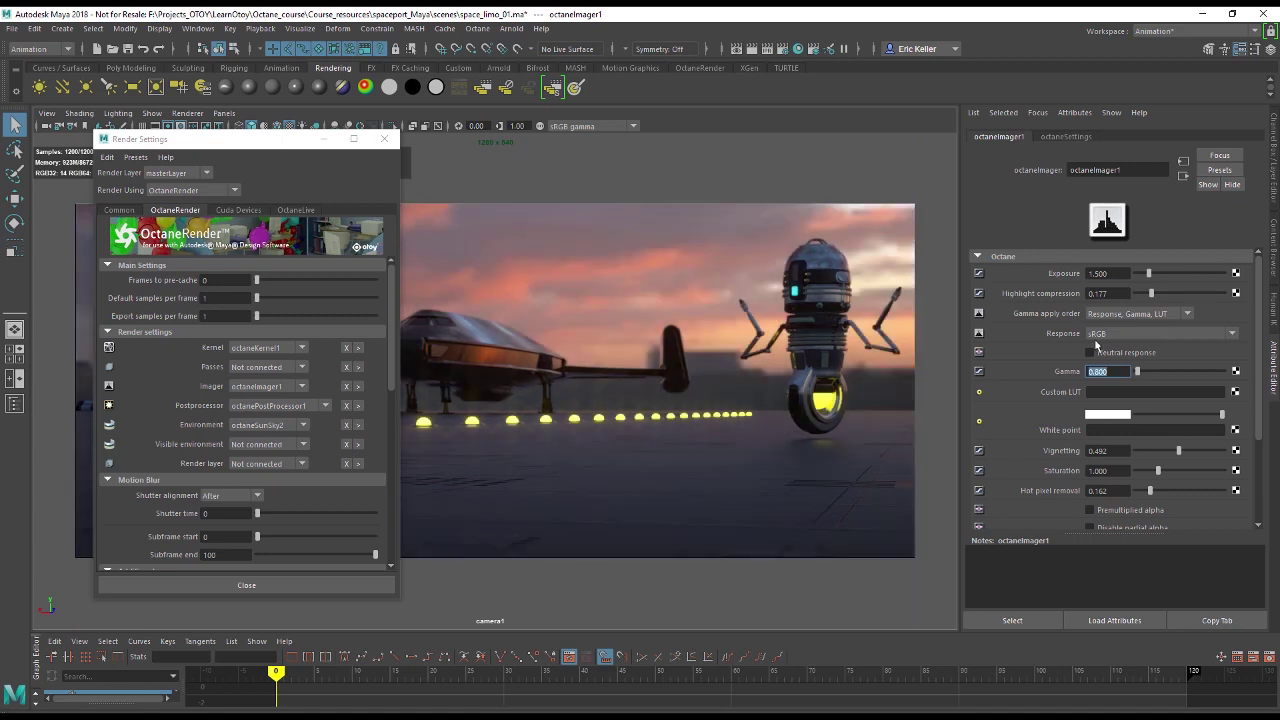
# Step: Choose the Agfa - Agfacolor Futura 200CD film response, leaving the gamma apply order unchanged
pyautogui.click(1154, 316)
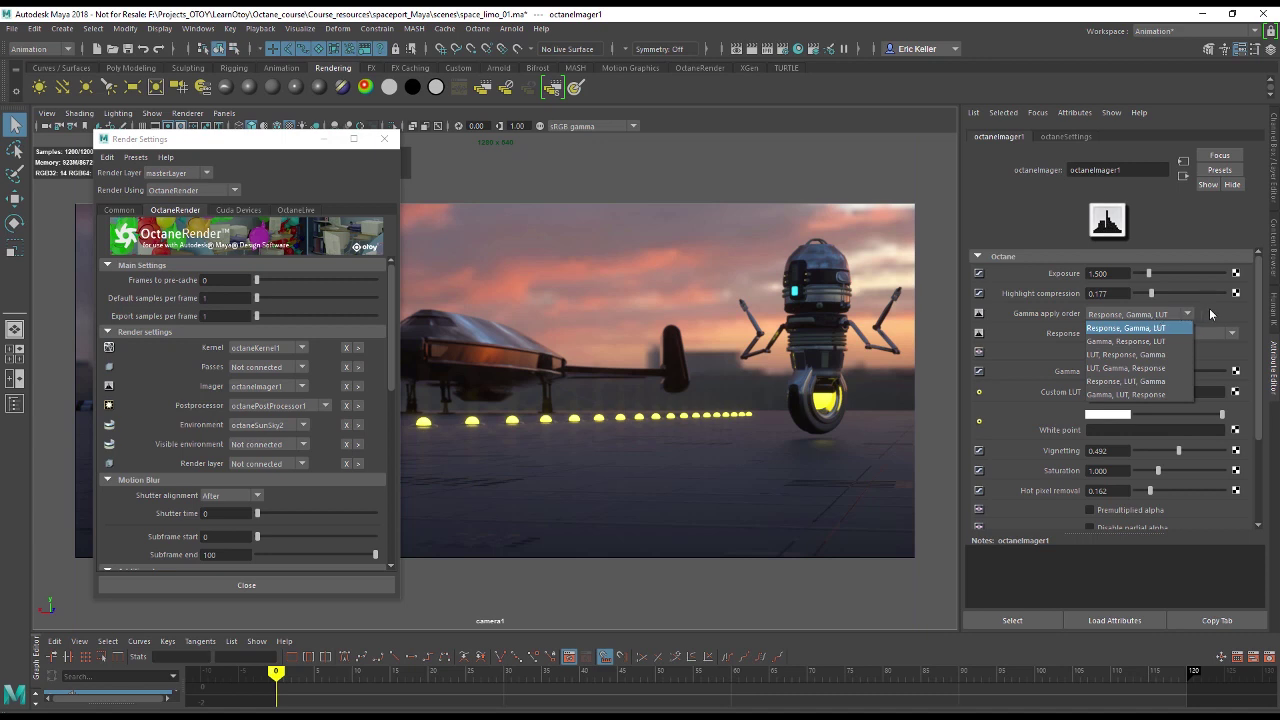
pyautogui.click(1013, 338)
pyautogui.click(1123, 334)
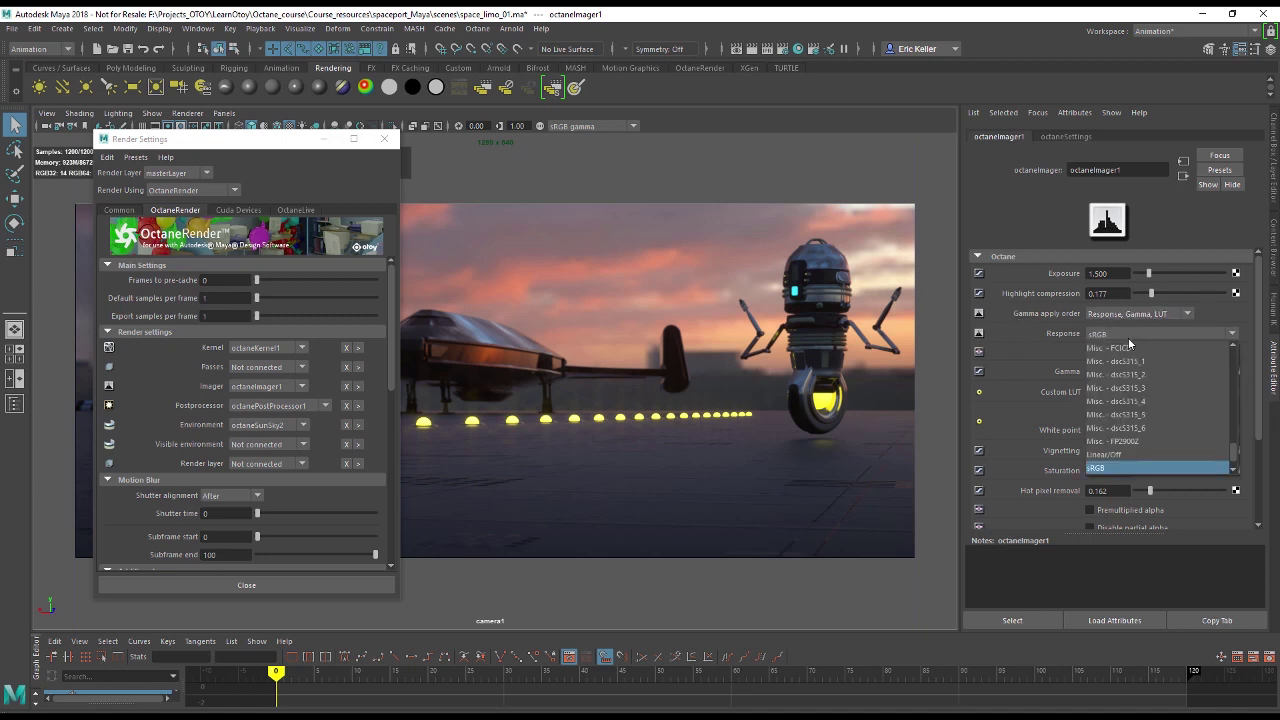
pyautogui.moveTo(1234, 455); pyautogui.dragTo(1237, 346)
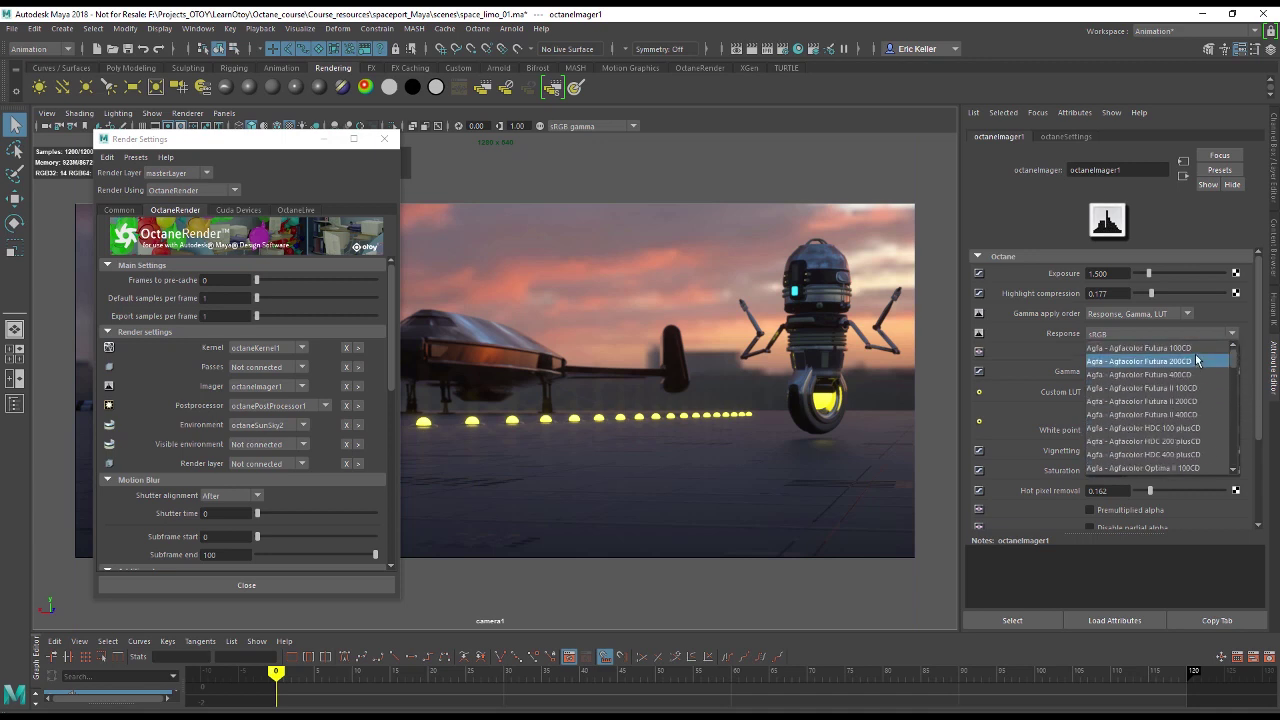
pyautogui.click(1198, 358)
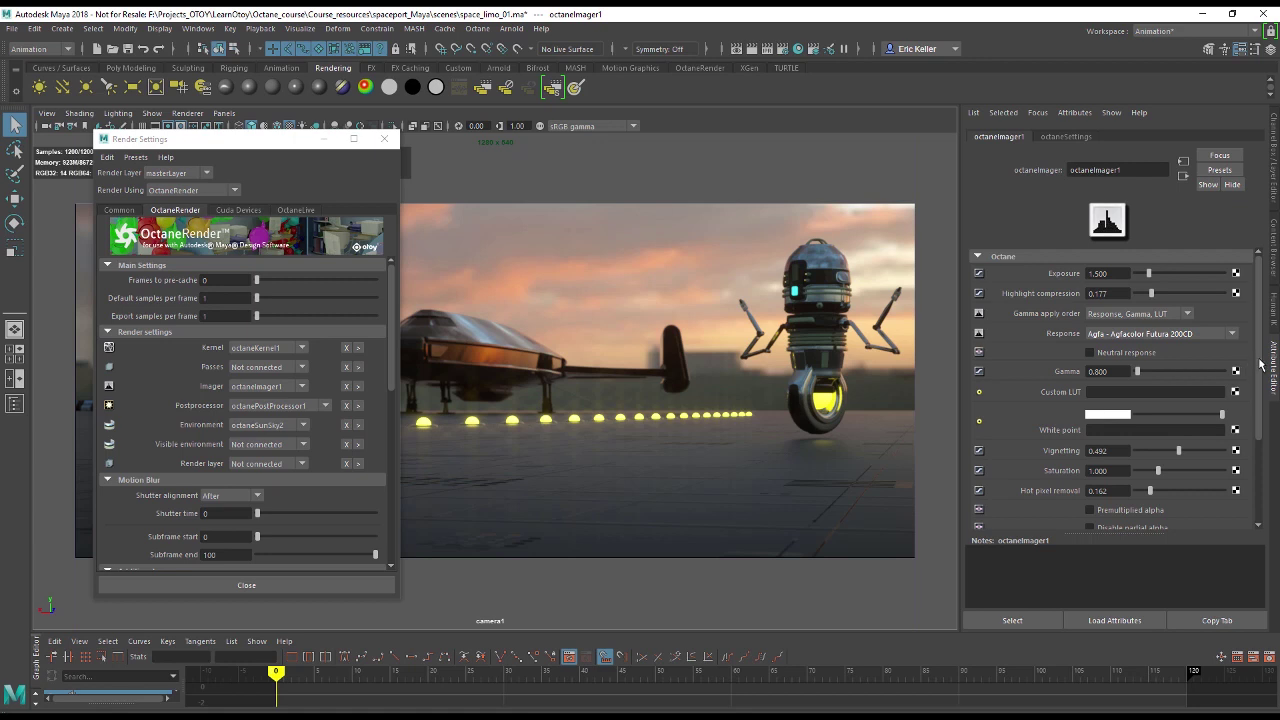
pyautogui.scroll(-3, 1258, 358)
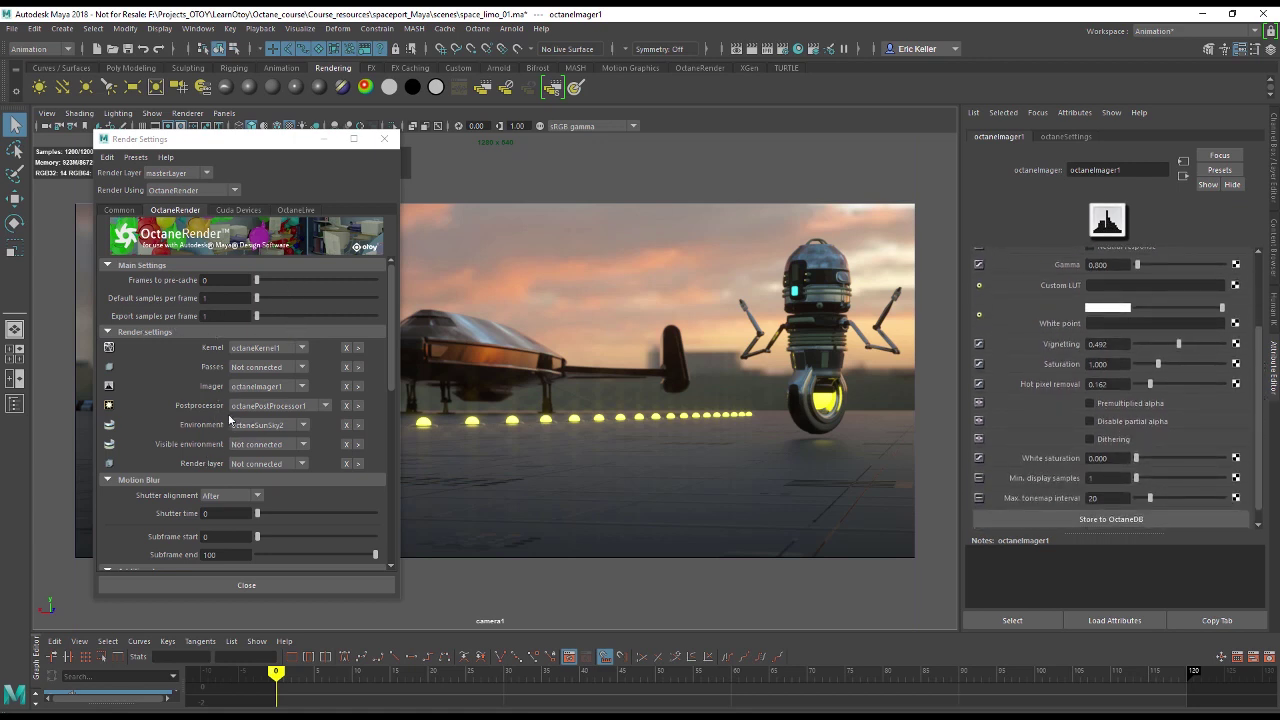
# Step: Create a new imager and set its response to Linear/Off
pyautogui.click(301, 387)
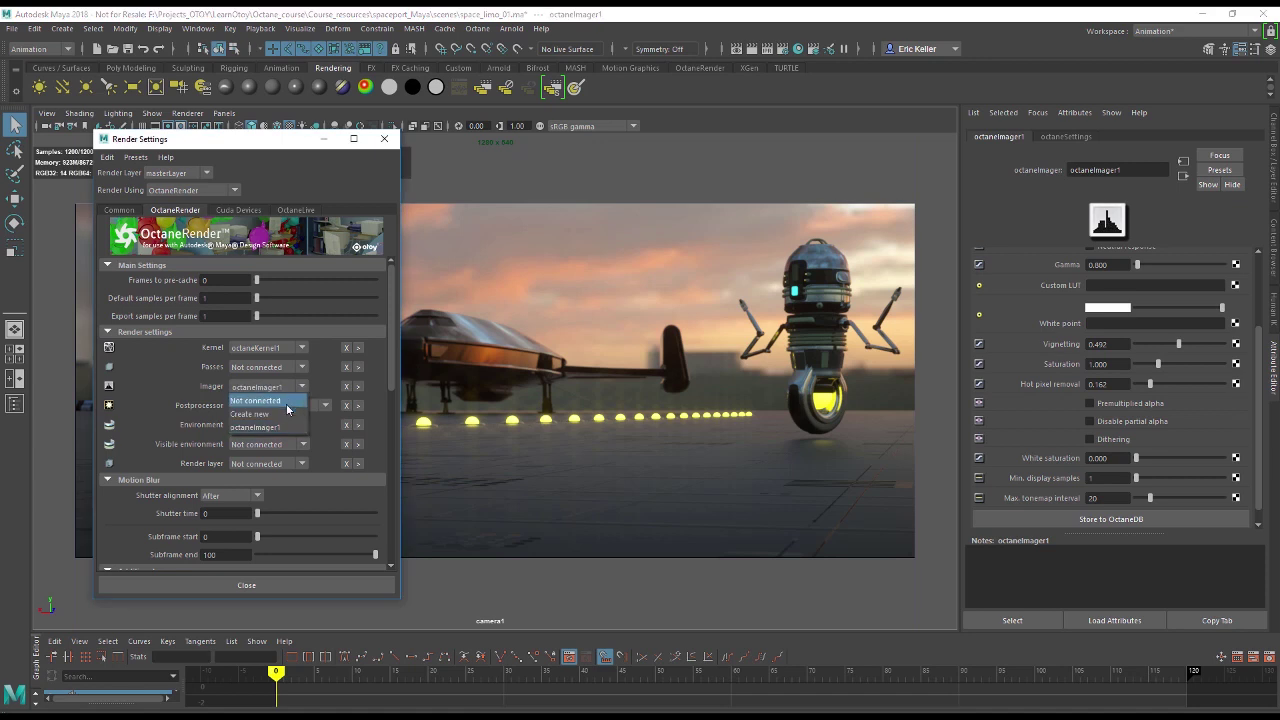
pyautogui.click(285, 414)
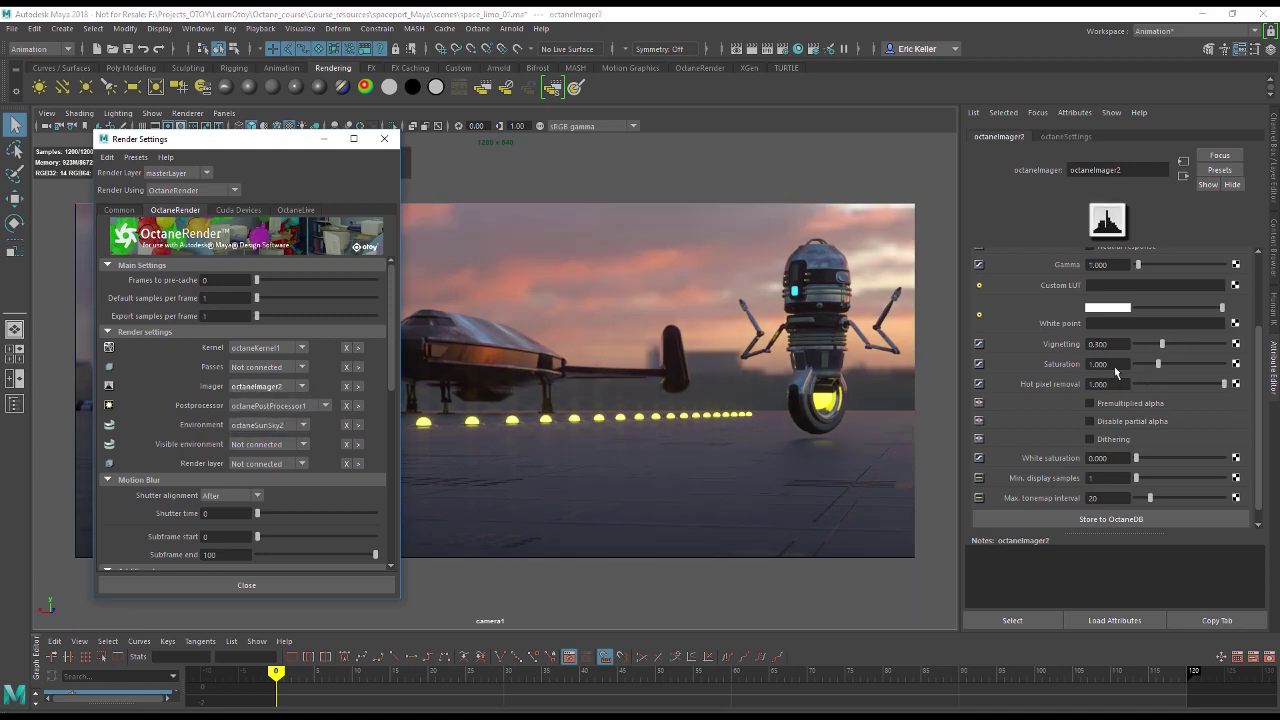
pyautogui.scroll(3, 1140, 350)
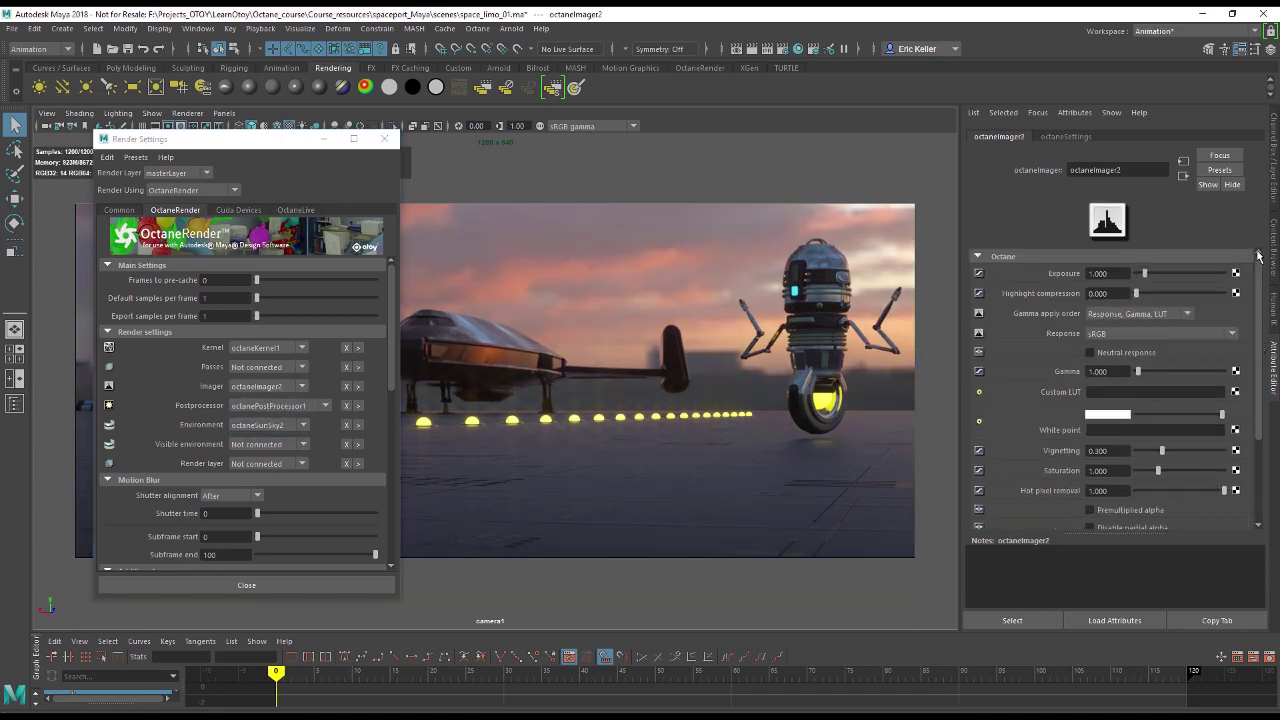
pyautogui.click(1163, 333)
pyautogui.scroll(-3, 1142, 425)
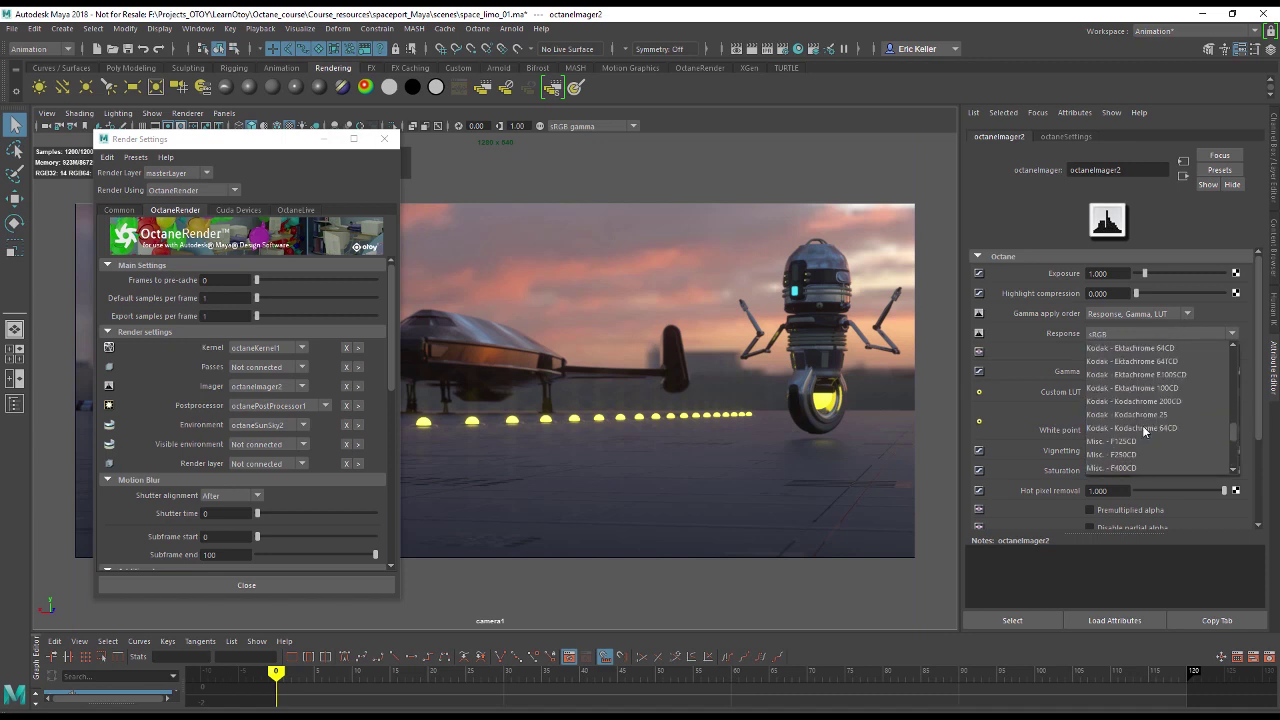
pyautogui.scroll(-10, 1140, 430)
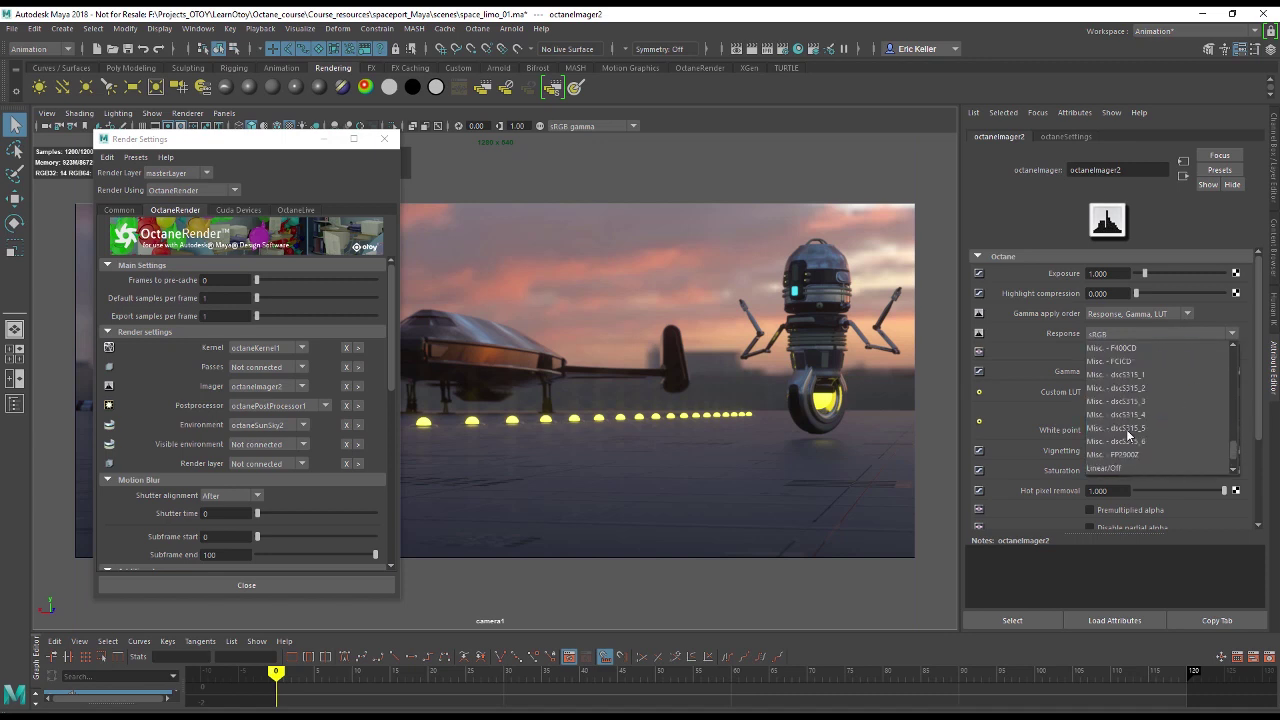
pyautogui.click(1122, 428)
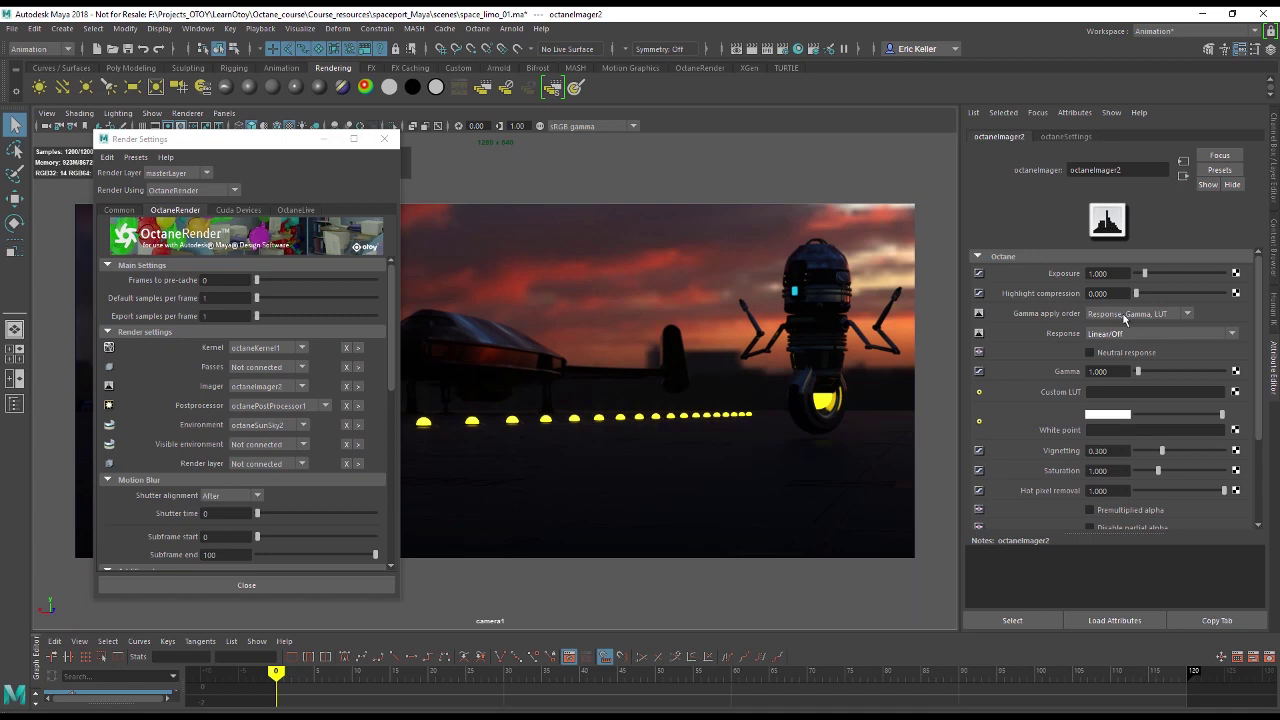
# Step: Give the new imager gamma 2.2 and exposure 0.7
pyautogui.click(1118, 273)
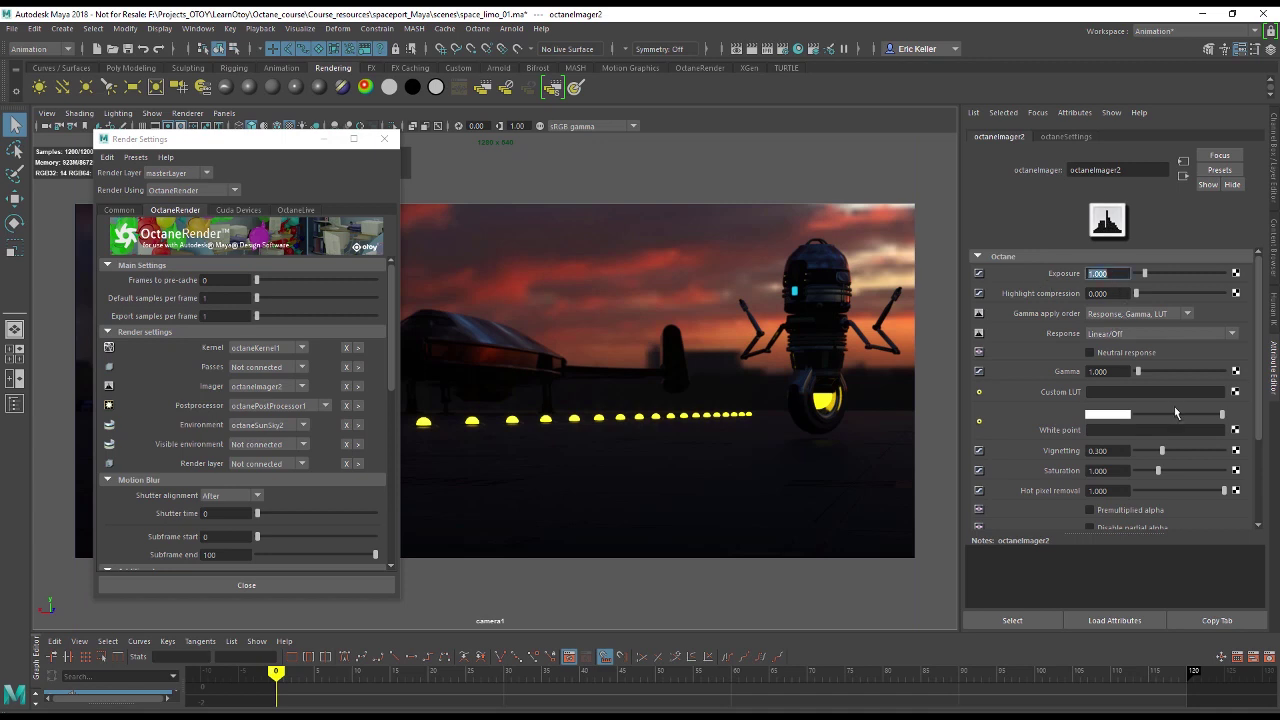
pyautogui.click(1128, 372)
pyautogui.write('2.2')
pyautogui.press('Return')
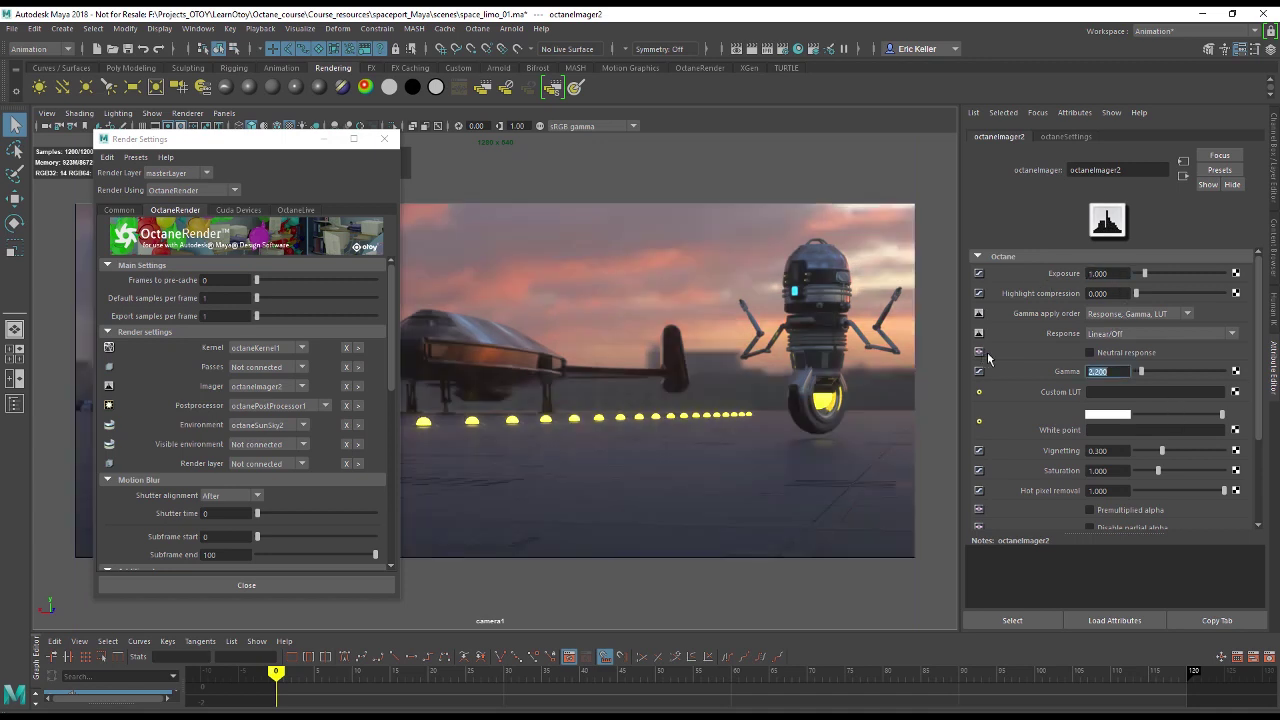
pyautogui.click(1112, 275)
pyautogui.doubleClick(1110, 275)
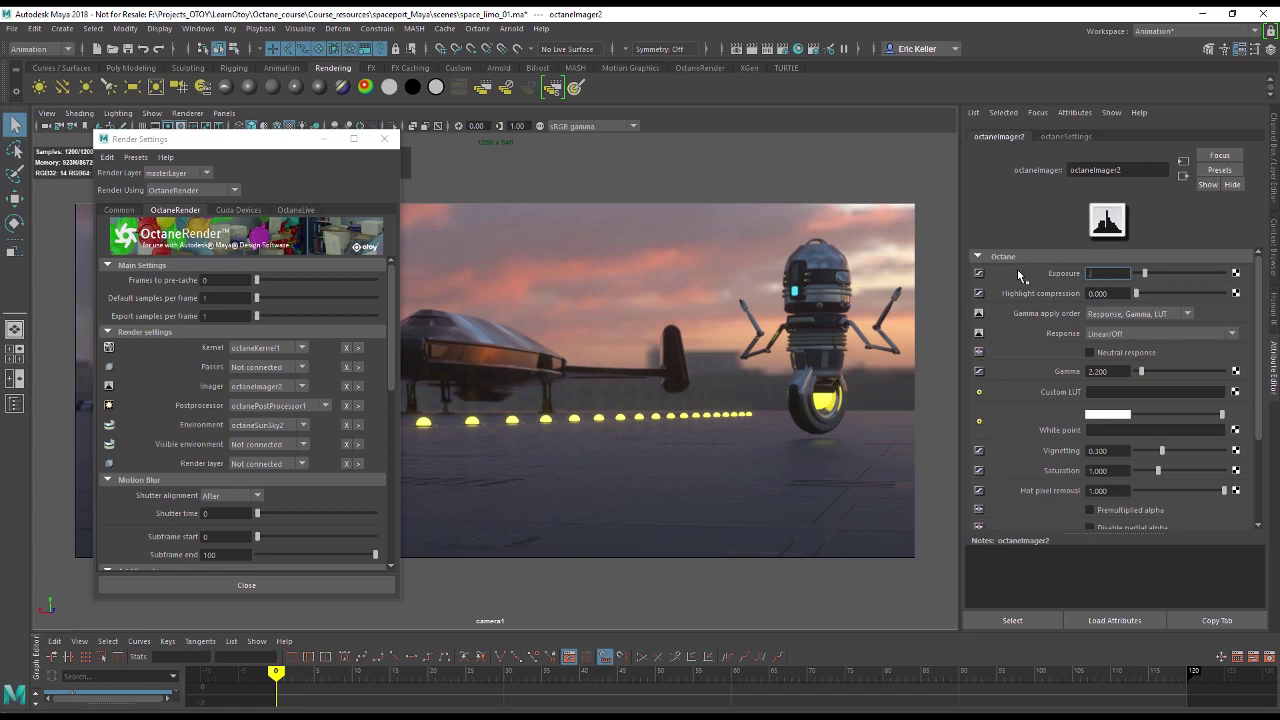
pyautogui.write('0.7')
pyautogui.press('Return')
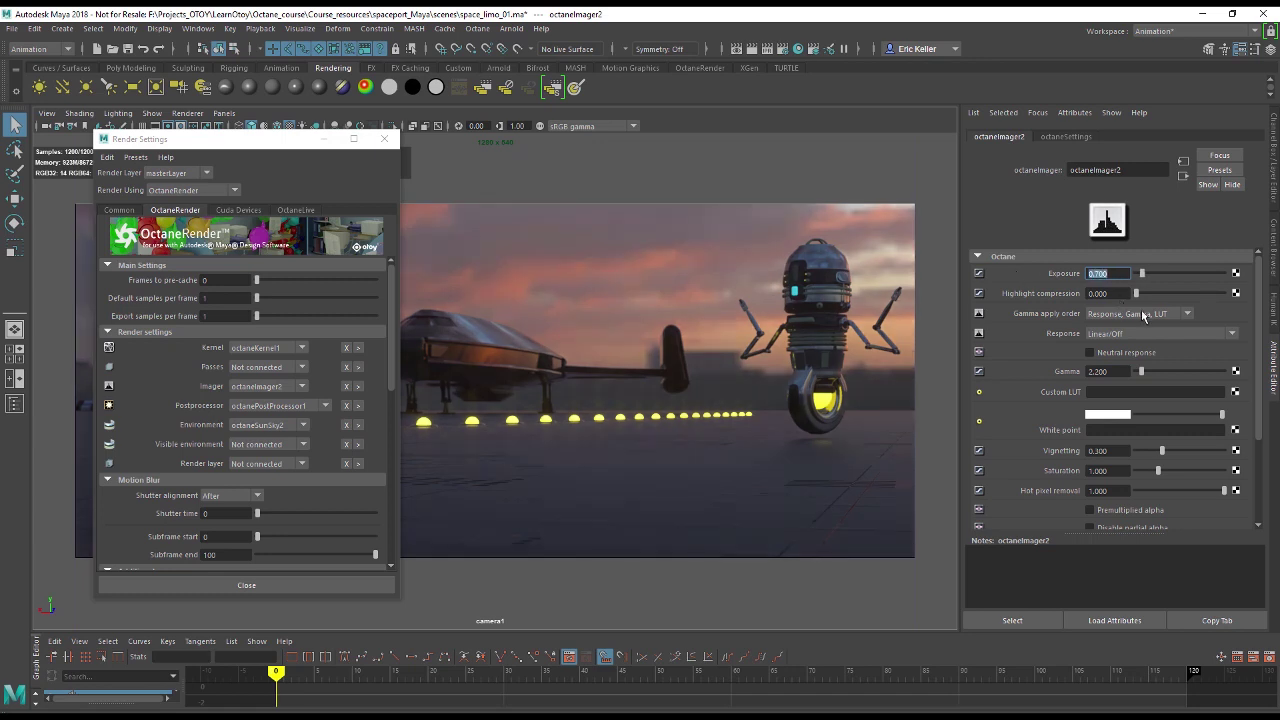
# Step: Raise vignetting to 0.777, set exposure to 1.2 and lower saturation to 0.646
pyautogui.scroll(-4, 1183, 383)
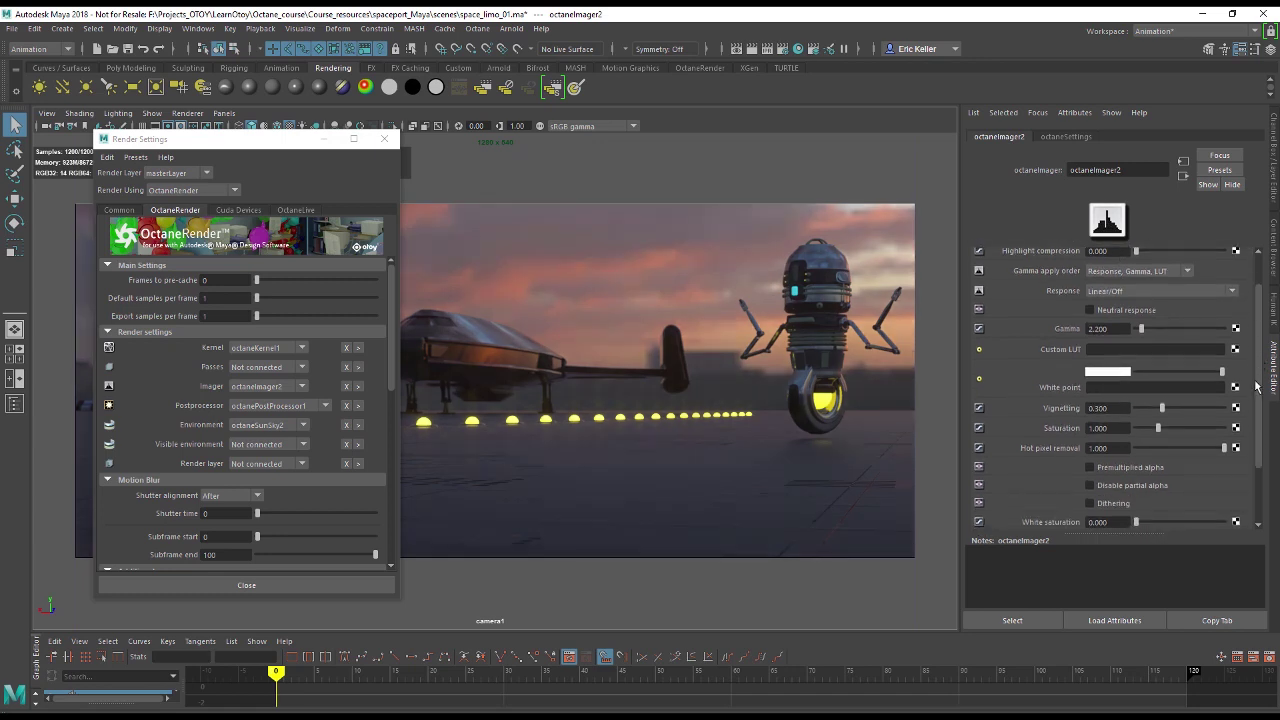
pyautogui.moveTo(1165, 353); pyautogui.dragTo(1150, 377)
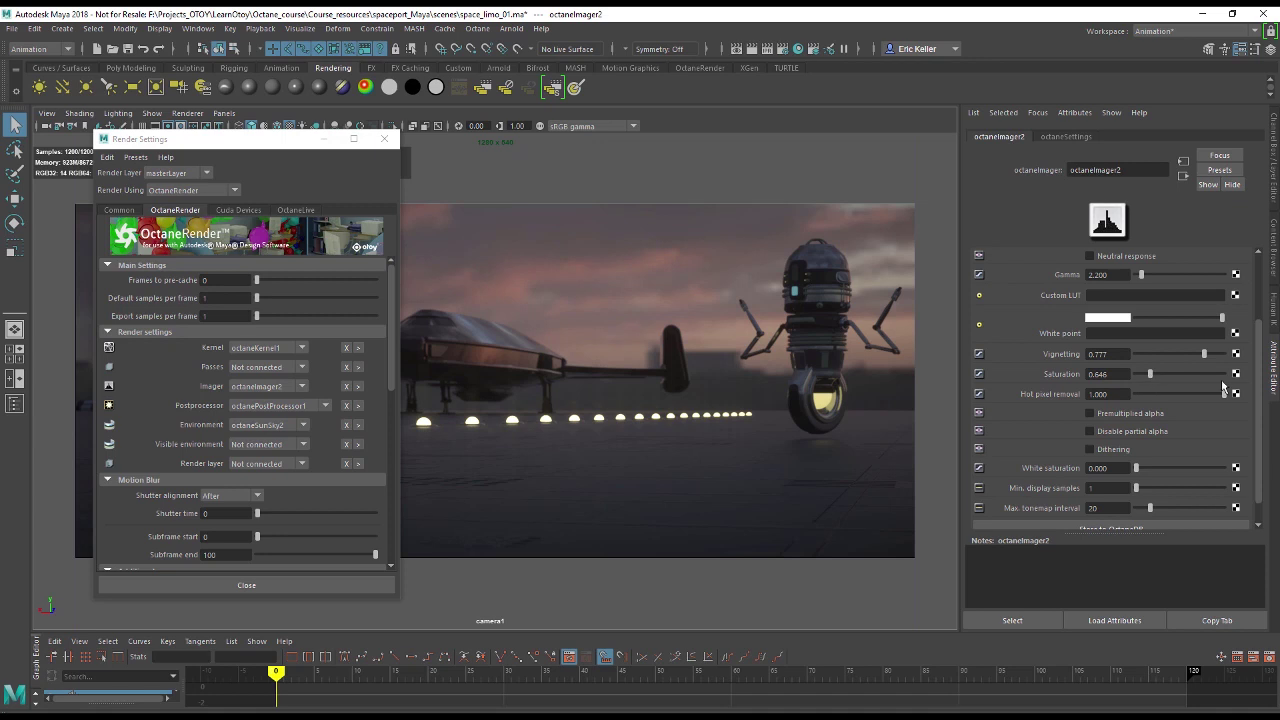
pyautogui.scroll(4, 1260, 386)
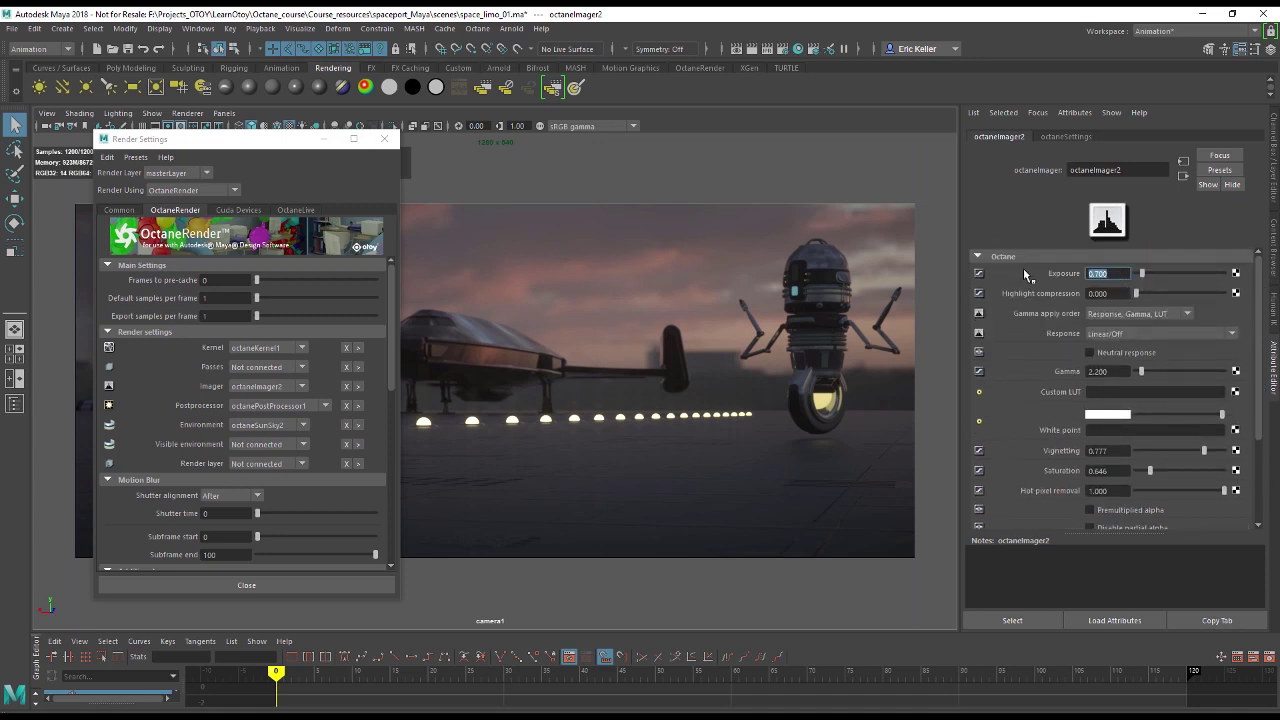
pyautogui.write('1.2')
pyautogui.press('Return')
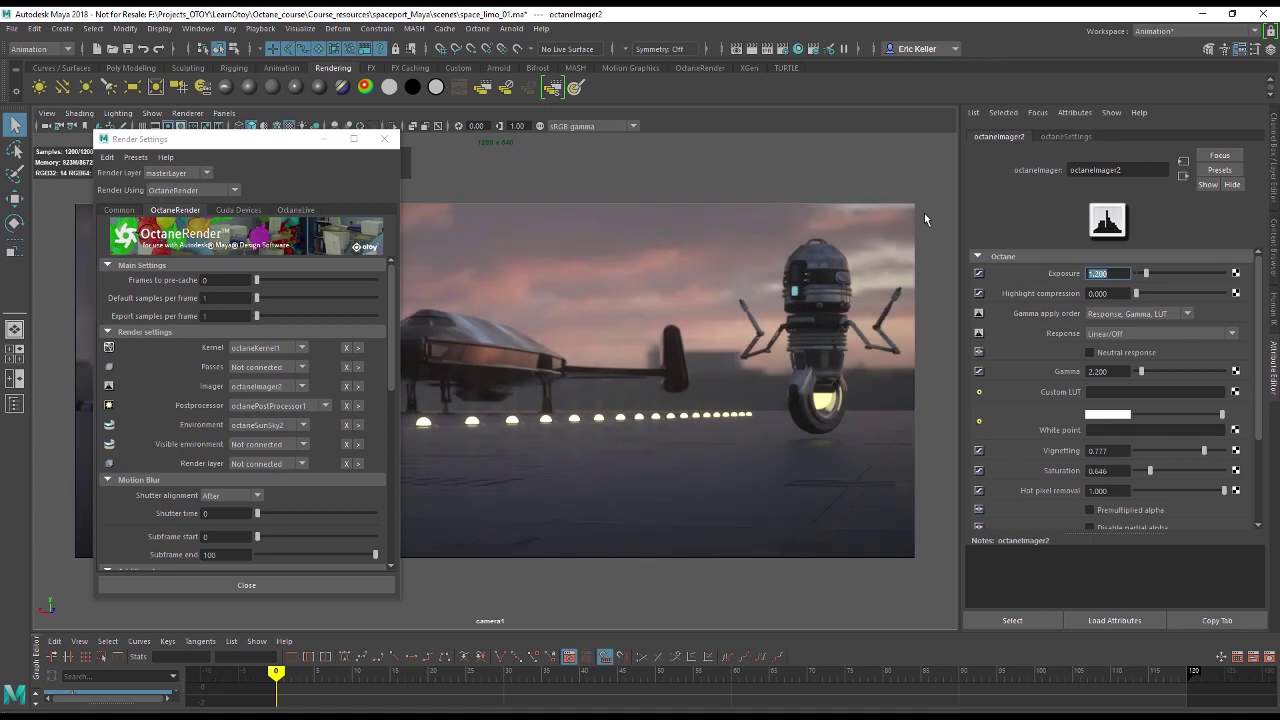
pyautogui.moveTo(1260, 364); pyautogui.dragTo(1260, 442)
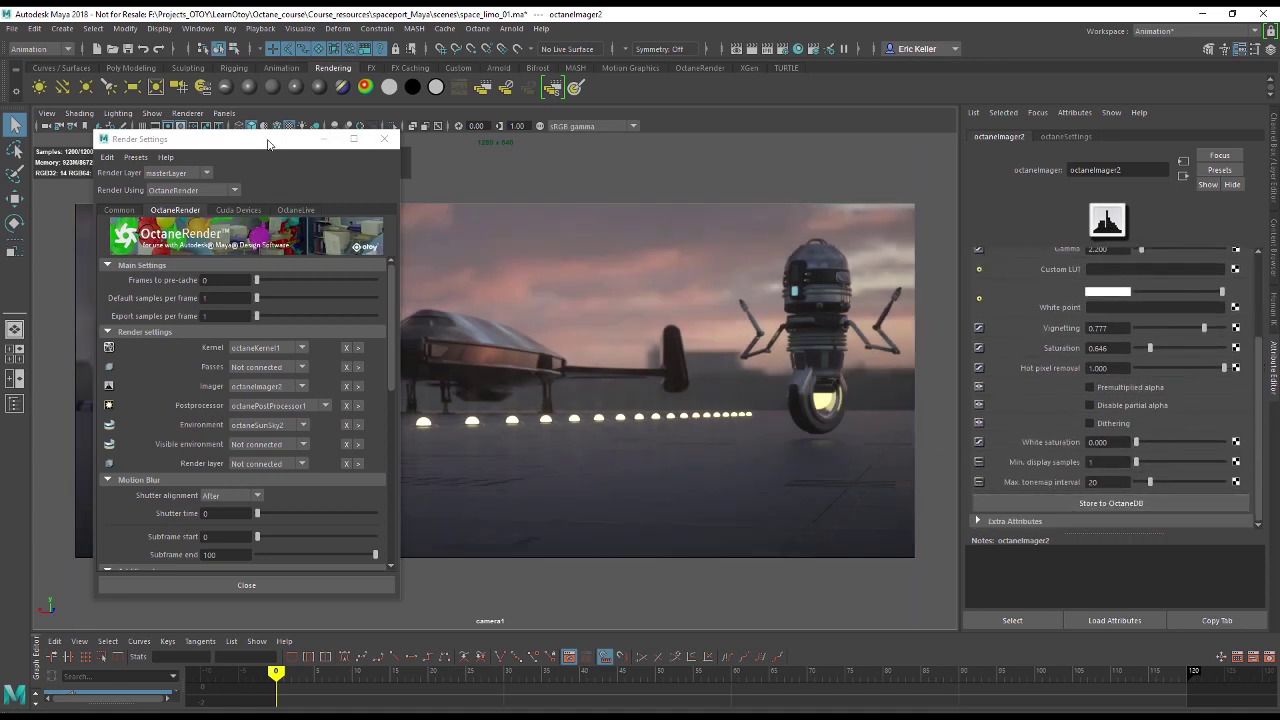
pyautogui.moveTo(274, 140); pyautogui.dragTo(245, 134)
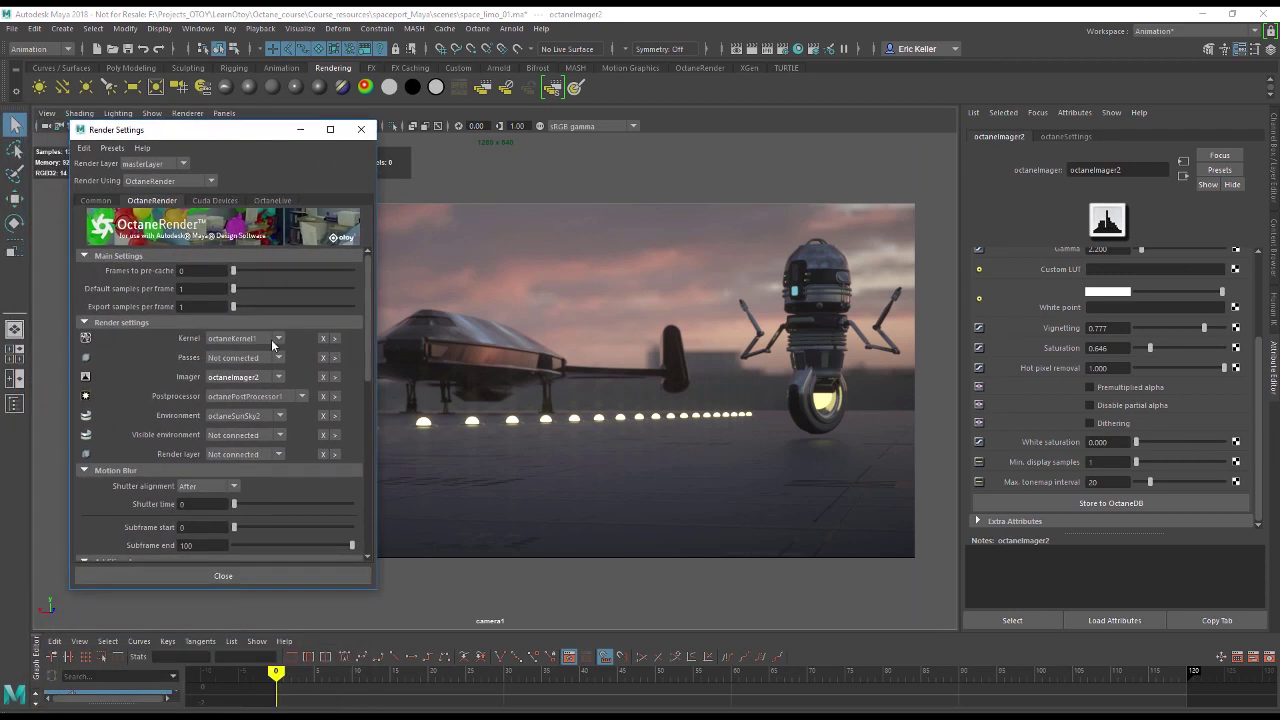
# Step: Switch the render between octaneImager1 and octaneImager2, ending on octaneImager1
pyautogui.click(230, 377)
pyautogui.click(240, 415)
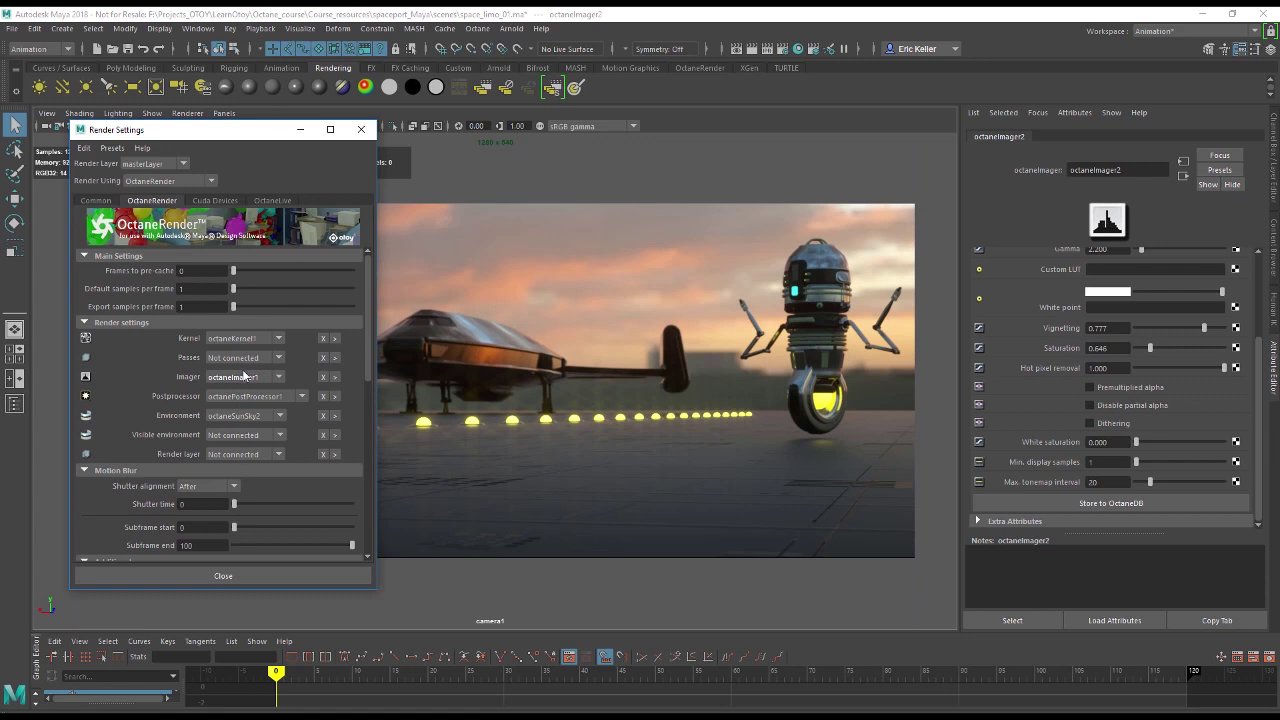
pyautogui.click(244, 376)
pyautogui.click(242, 430)
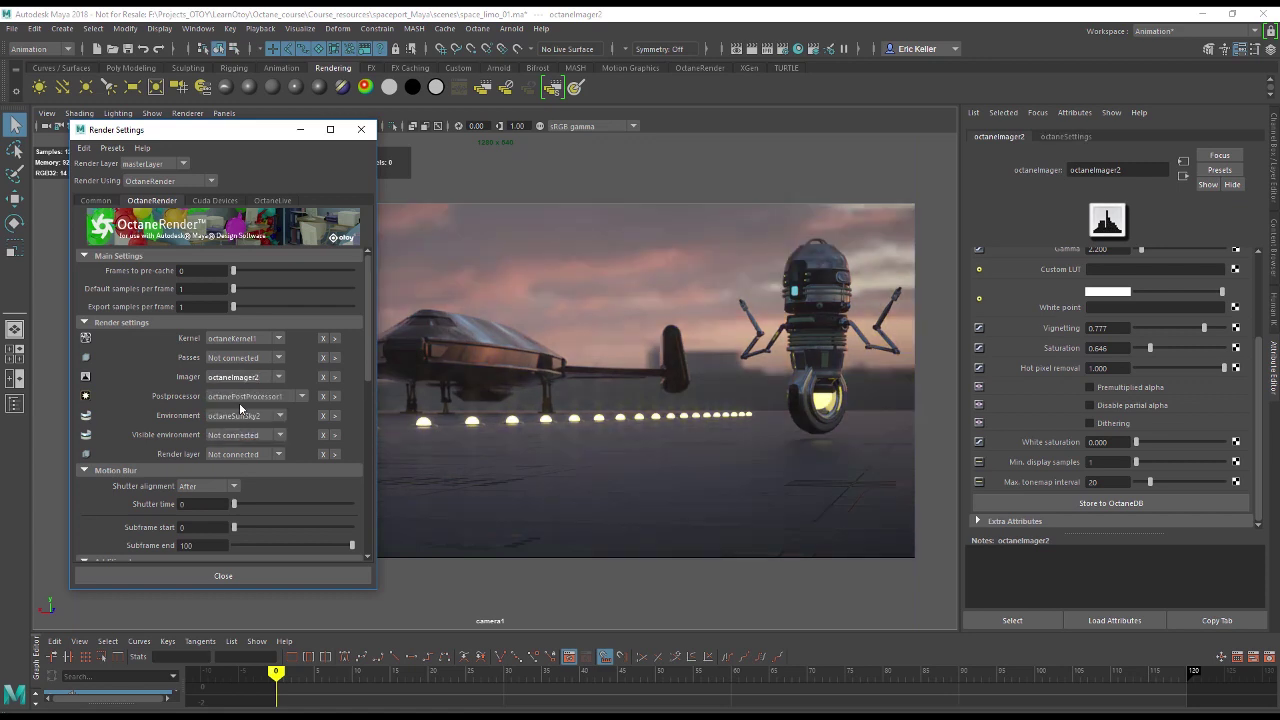
pyautogui.click(237, 376)
pyautogui.click(242, 415)
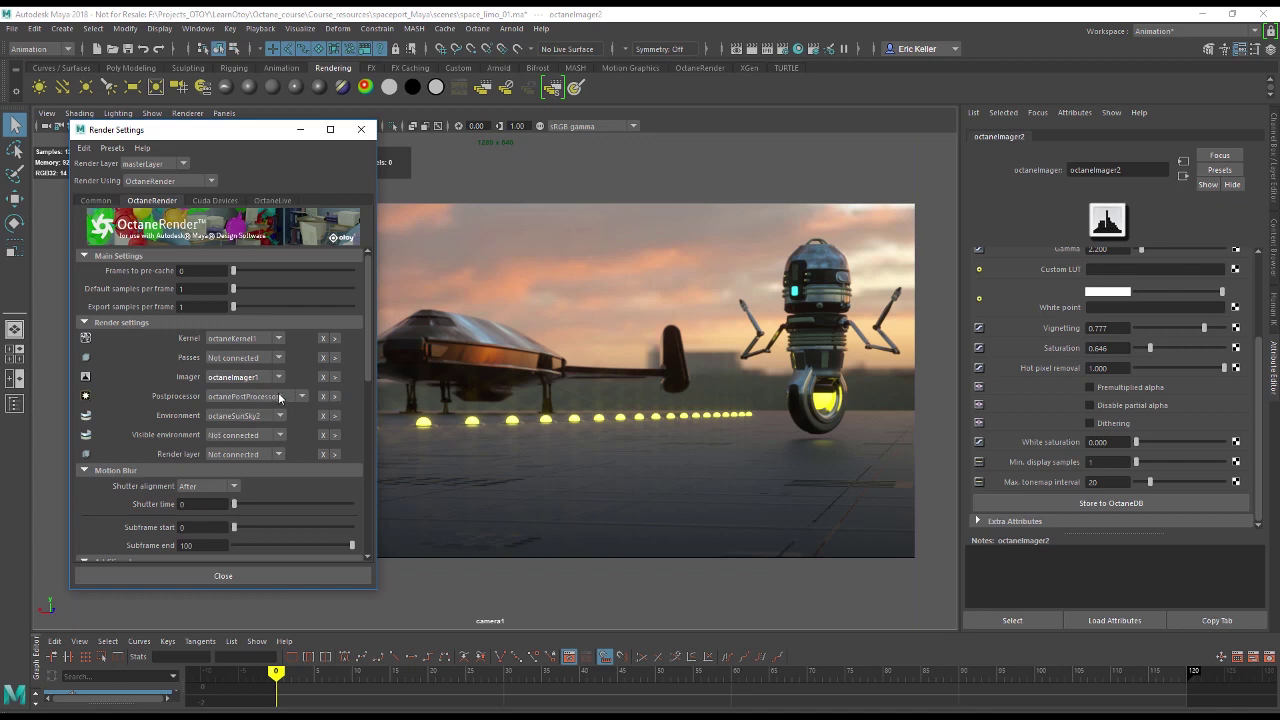
pyautogui.click(279, 397)
# Step: Create and enable a new post-processor, trying bloom power values 2, 4 and 6
pyautogui.click(270, 425)
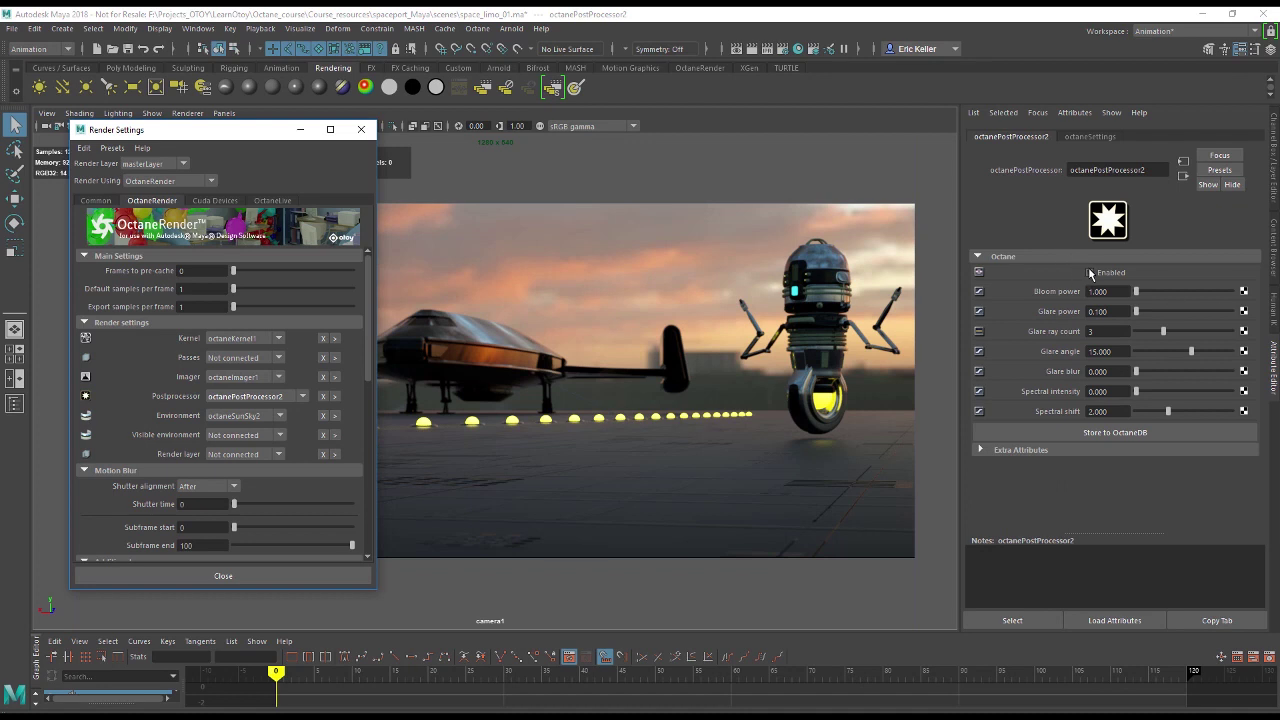
pyautogui.click(1091, 273)
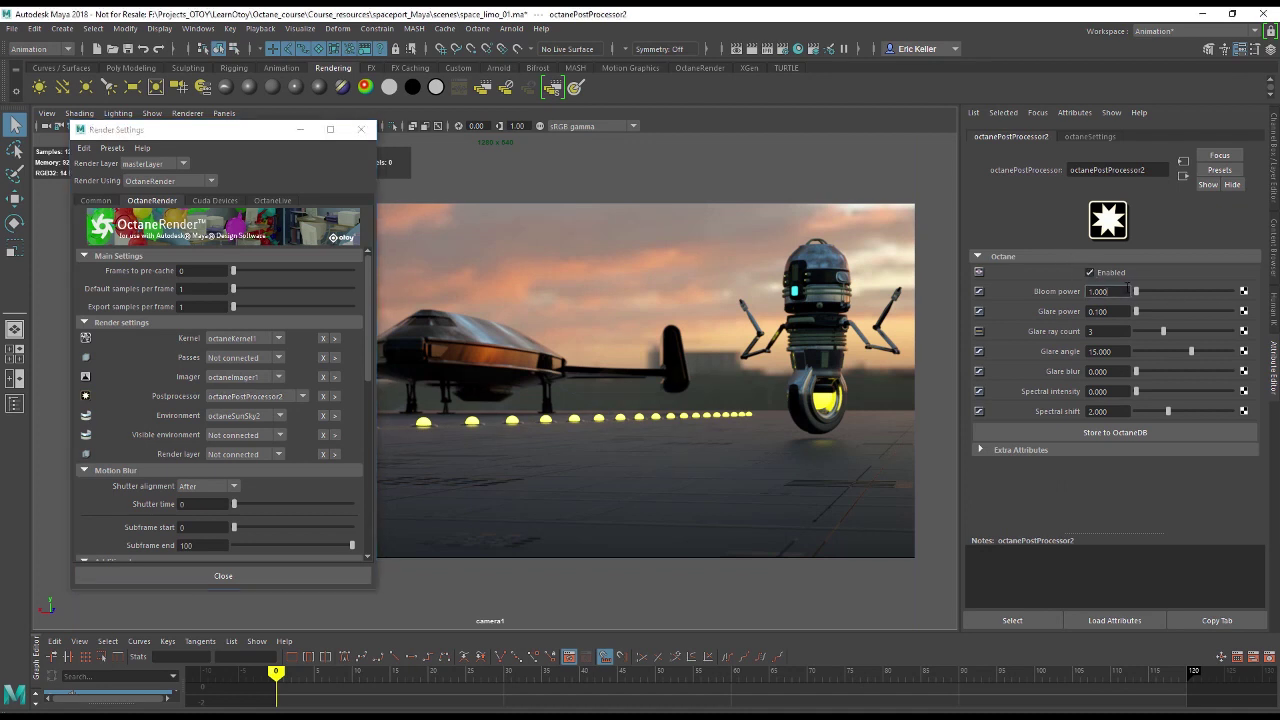
pyautogui.moveTo(1136, 291); pyautogui.dragTo(1138, 291)
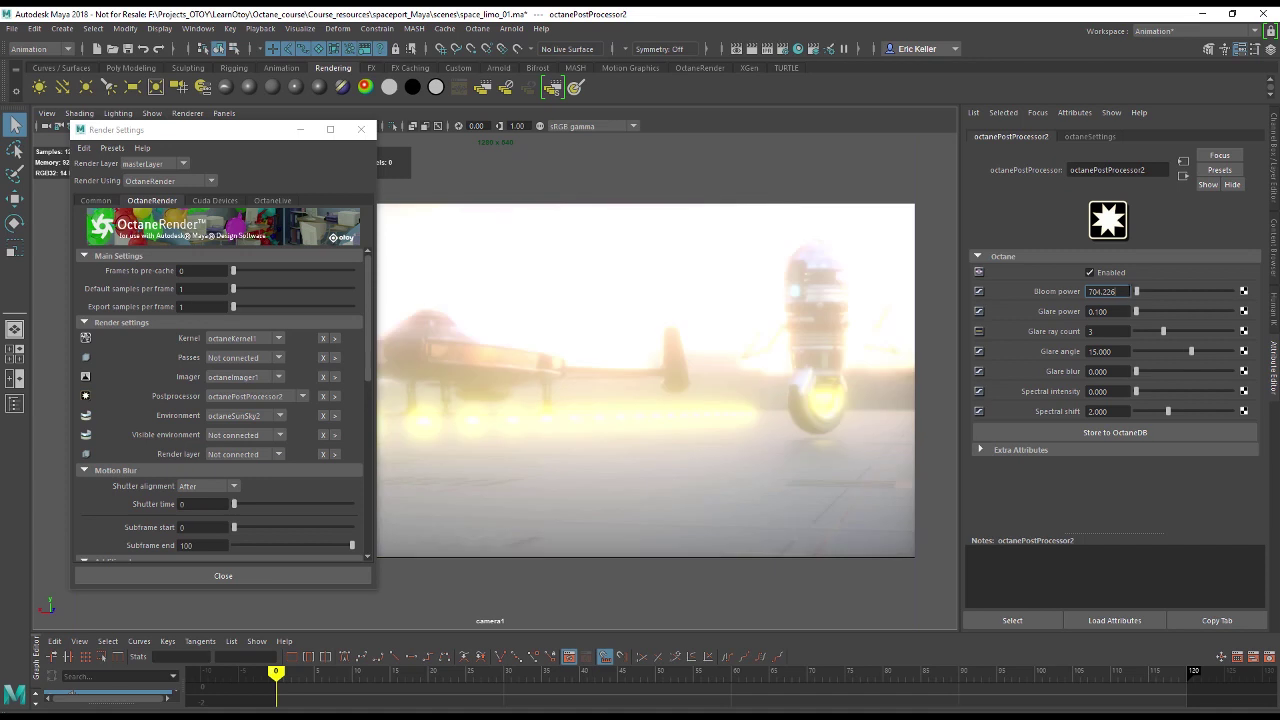
pyautogui.doubleClick(1105, 291)
pyautogui.write('2')
pyautogui.press('Return')
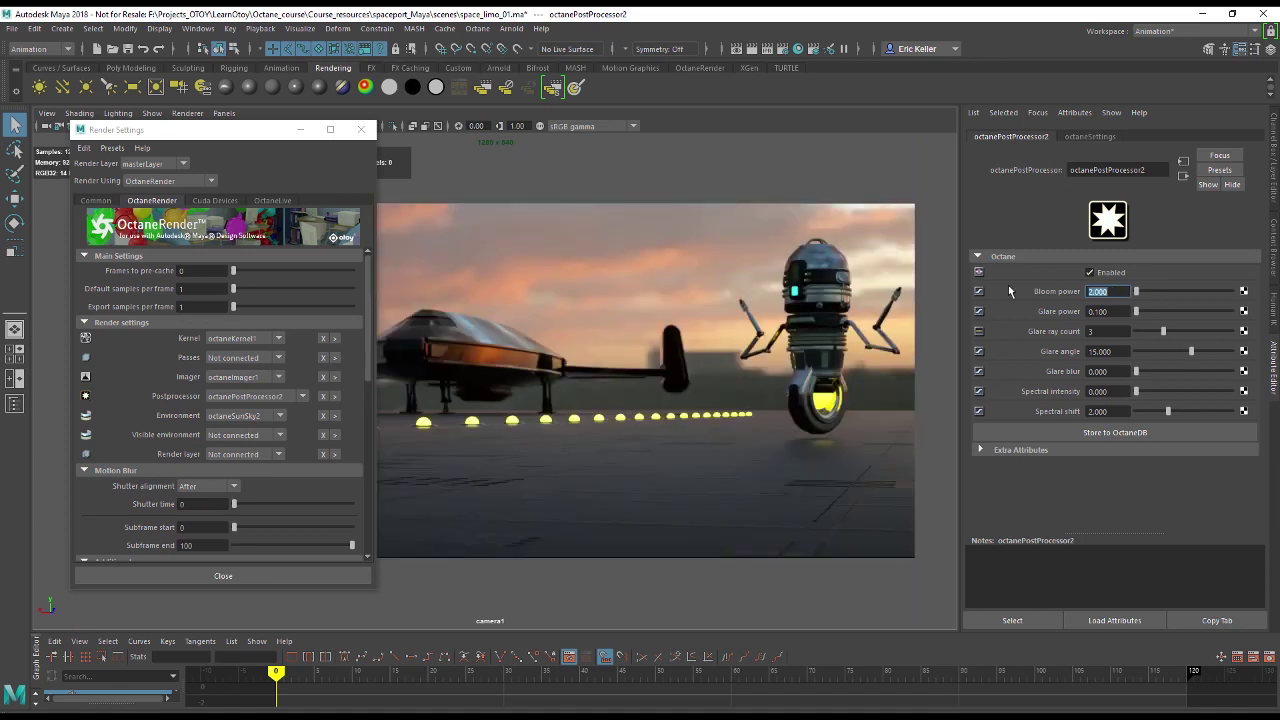
pyautogui.write('4')
pyautogui.press('Return')
pyautogui.write('6')
pyautogui.press('Return')
# Step: Push glare power up for strong streaks and set the glare ray count to 8
pyautogui.click(1147, 312)
pyautogui.moveTo(1147, 313); pyautogui.dragTo(1212, 309)
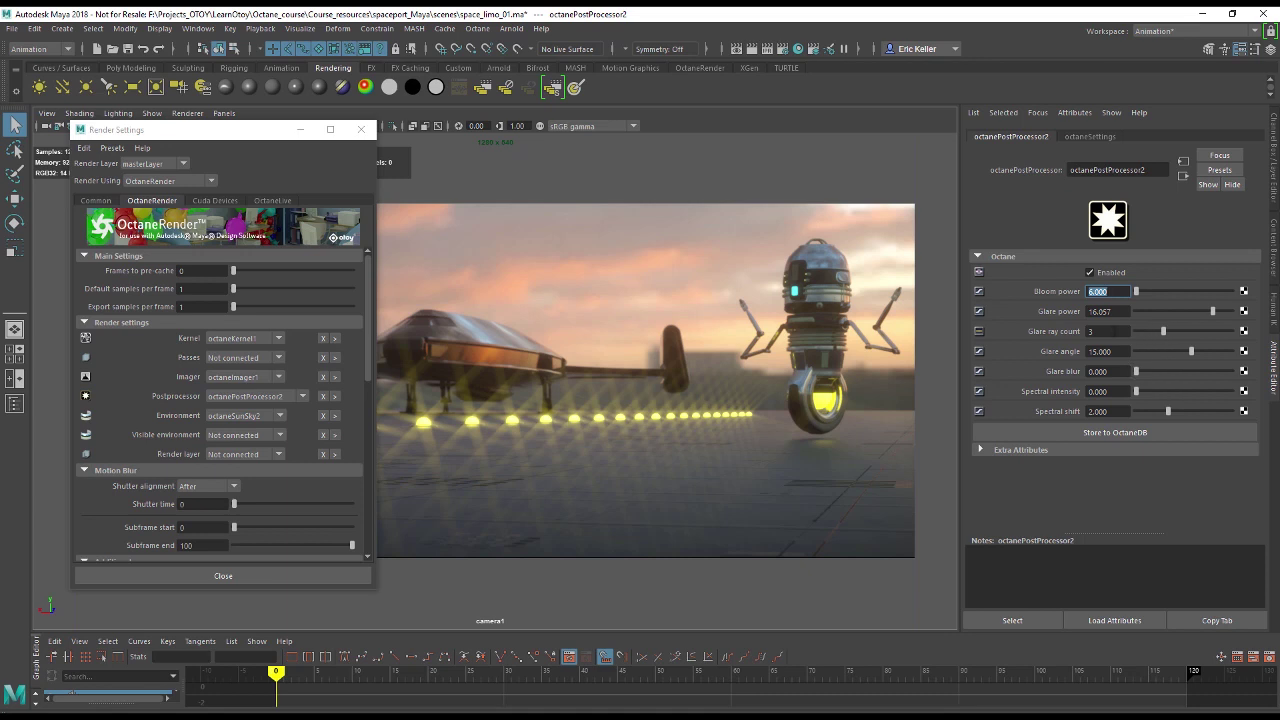
pyautogui.click(1100, 331)
pyautogui.write('8')
pyautogui.press('Return')
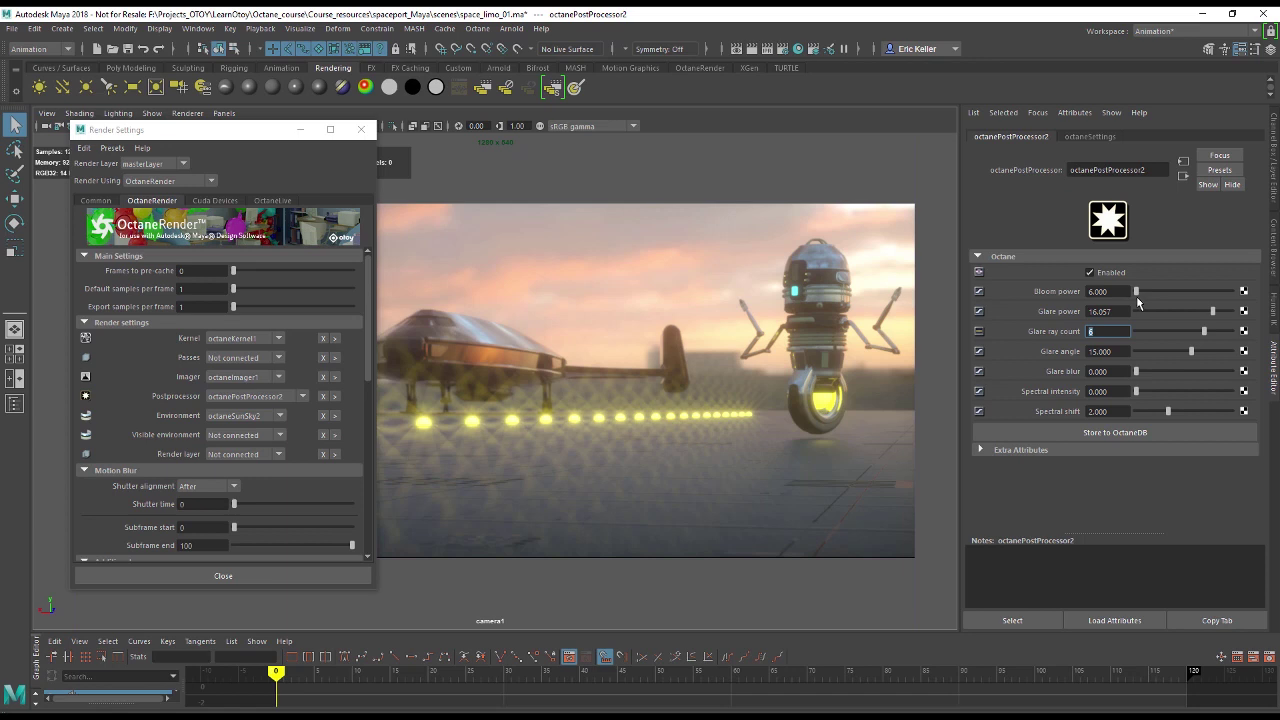
# Step: Adjust bloom power, add spectral glare (intensity 0.563, shift 2.704) and set glare power to 6.339
pyautogui.click(1105, 291)
pyautogui.write('4')
pyautogui.press('Return')
pyautogui.moveTo(1213, 311); pyautogui.dragTo(1144, 311)
pyautogui.moveTo(1139, 394); pyautogui.dragTo(1178, 412)
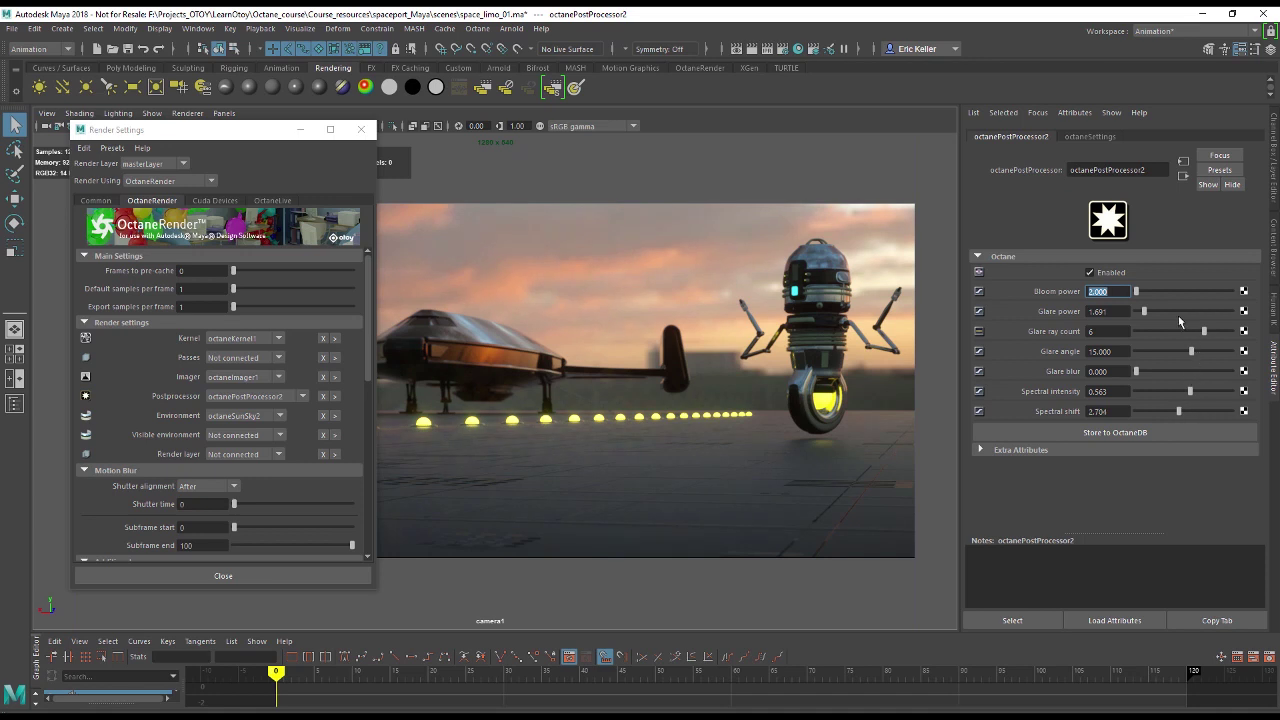
pyautogui.moveTo(1151, 313); pyautogui.dragTo(1165, 311)
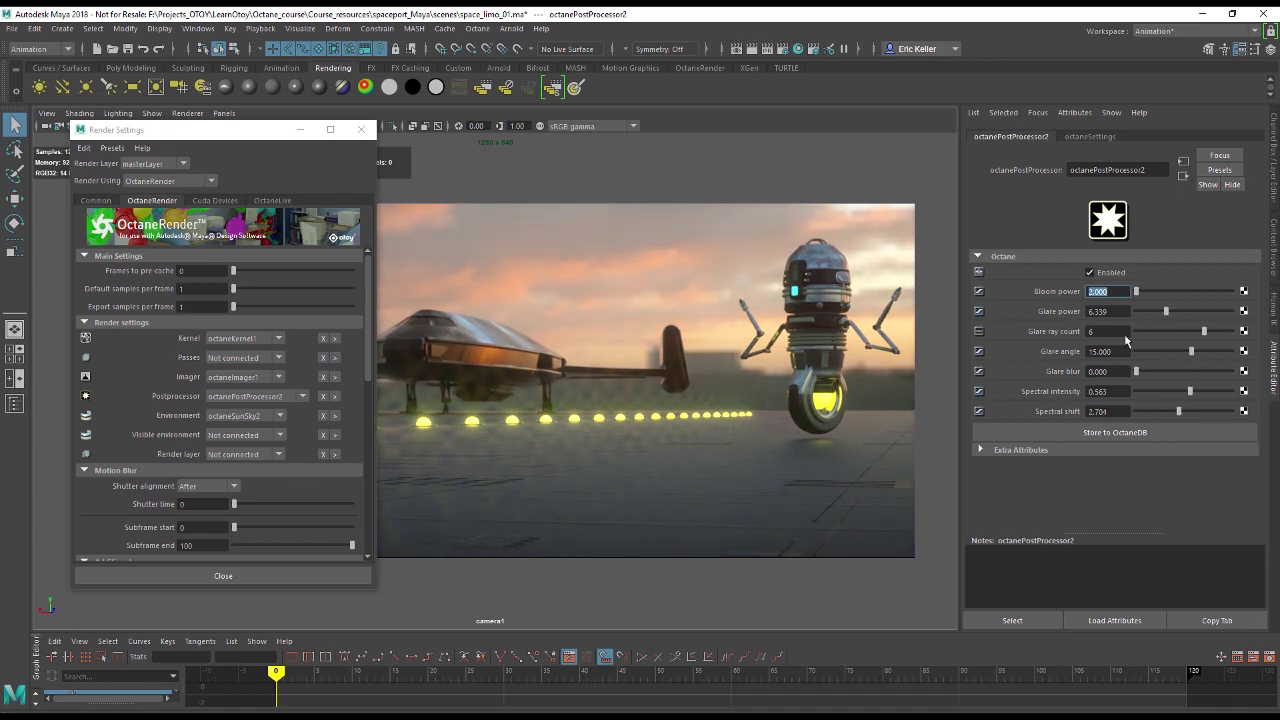
pyautogui.moveTo(186, 126); pyautogui.dragTo(247, 148)
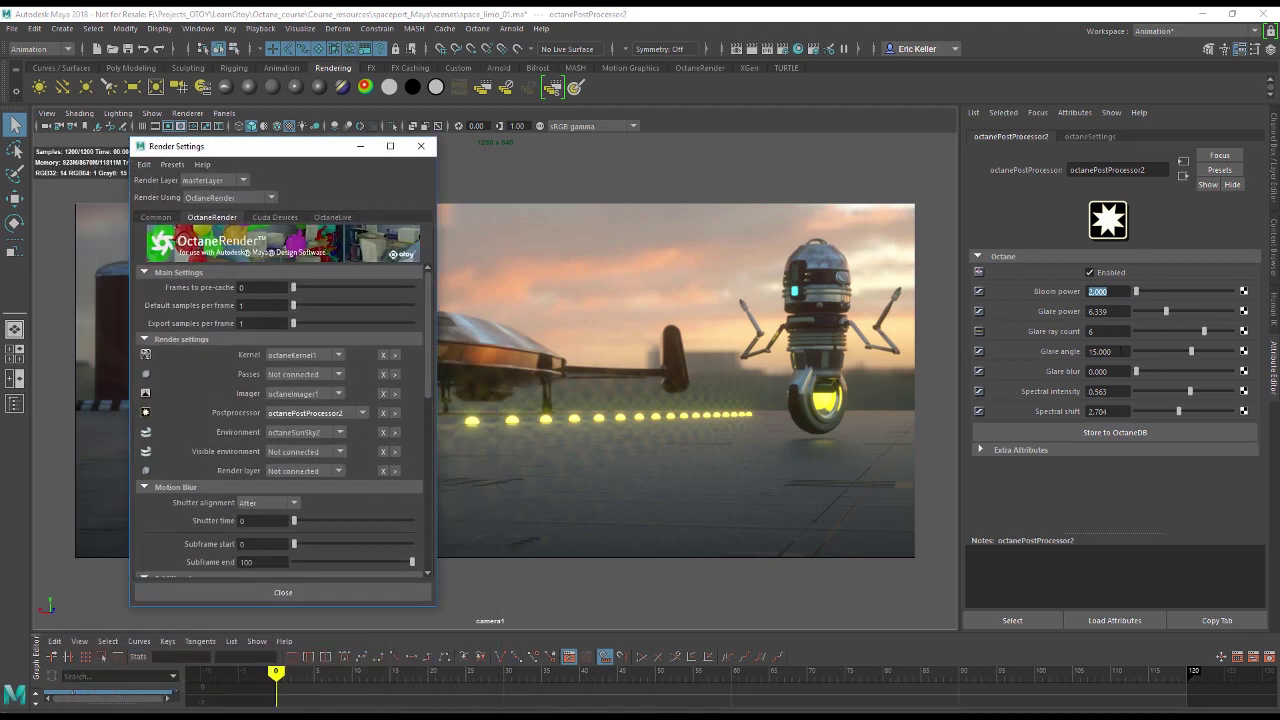
# Step: Reduce the glare ray count to 2
pyautogui.click(1110, 331)
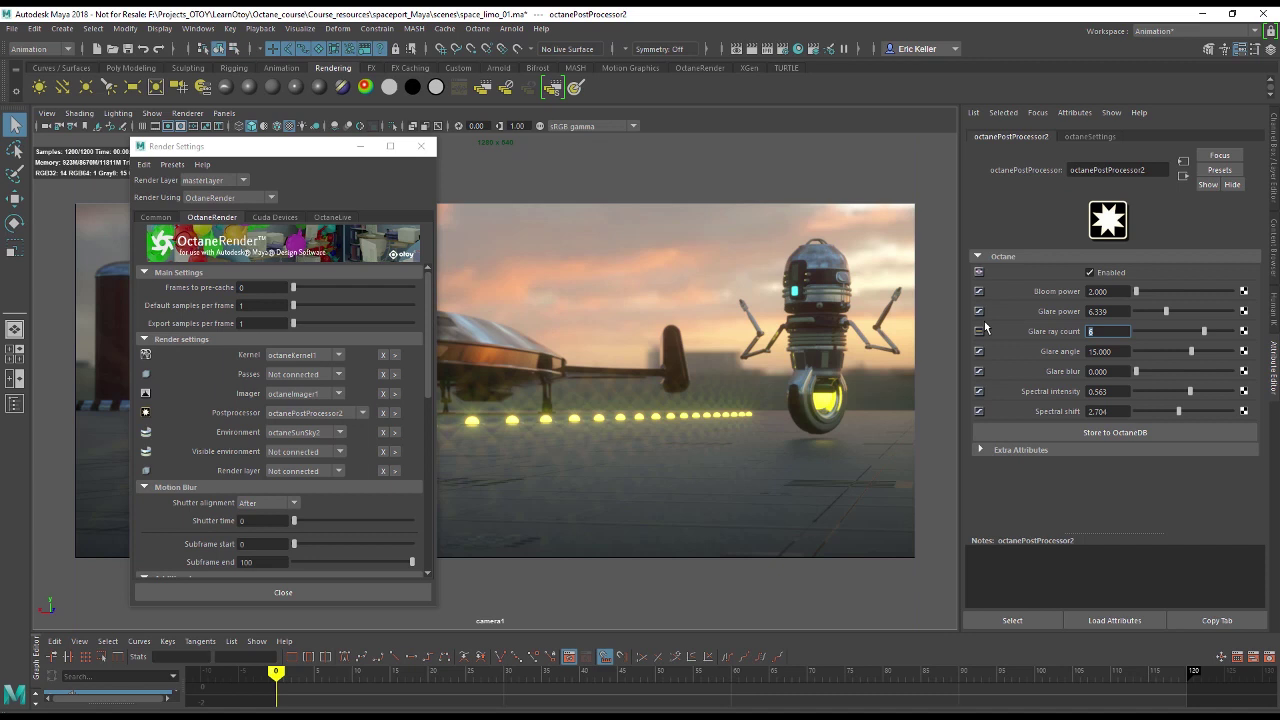
pyautogui.write('2')
pyautogui.press('Return')
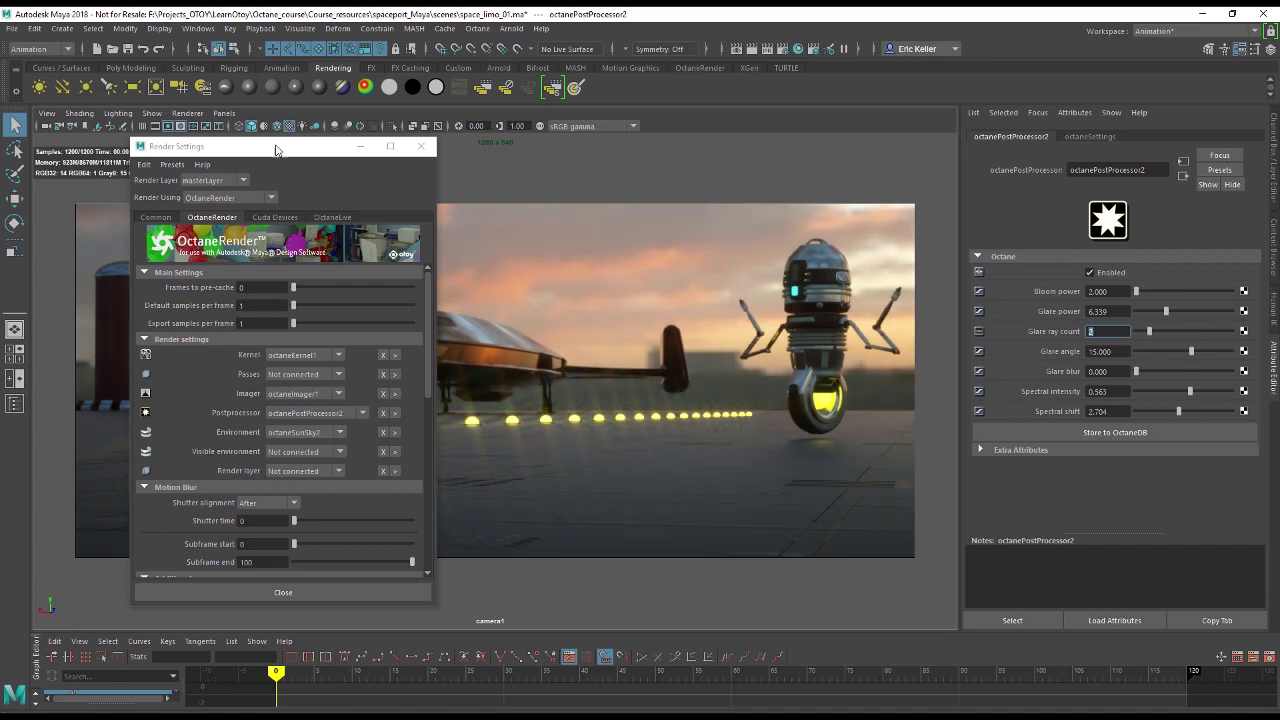
pyautogui.moveTo(274, 148); pyautogui.dragTo(256, 126)
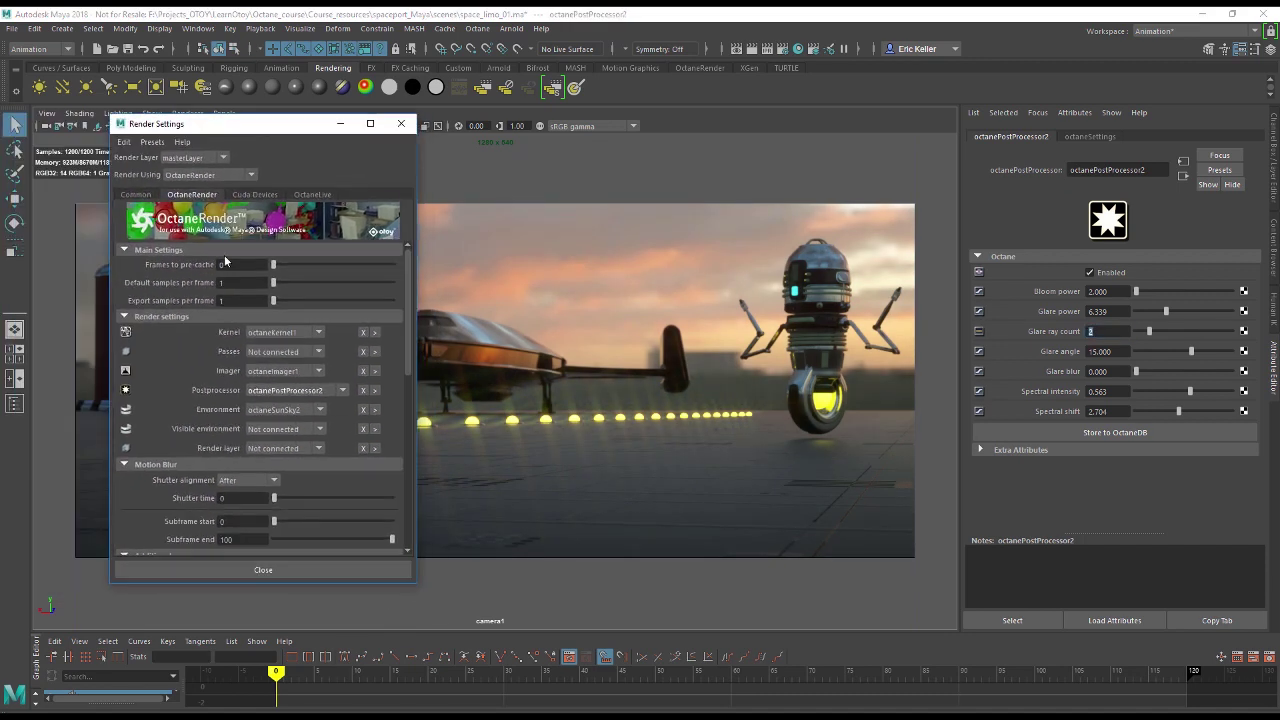
# Step: Switch the post-processor to octanePostProcessor1 for comparison, then back to octanePostProcessor2
pyautogui.click(292, 394)
pyautogui.click(288, 431)
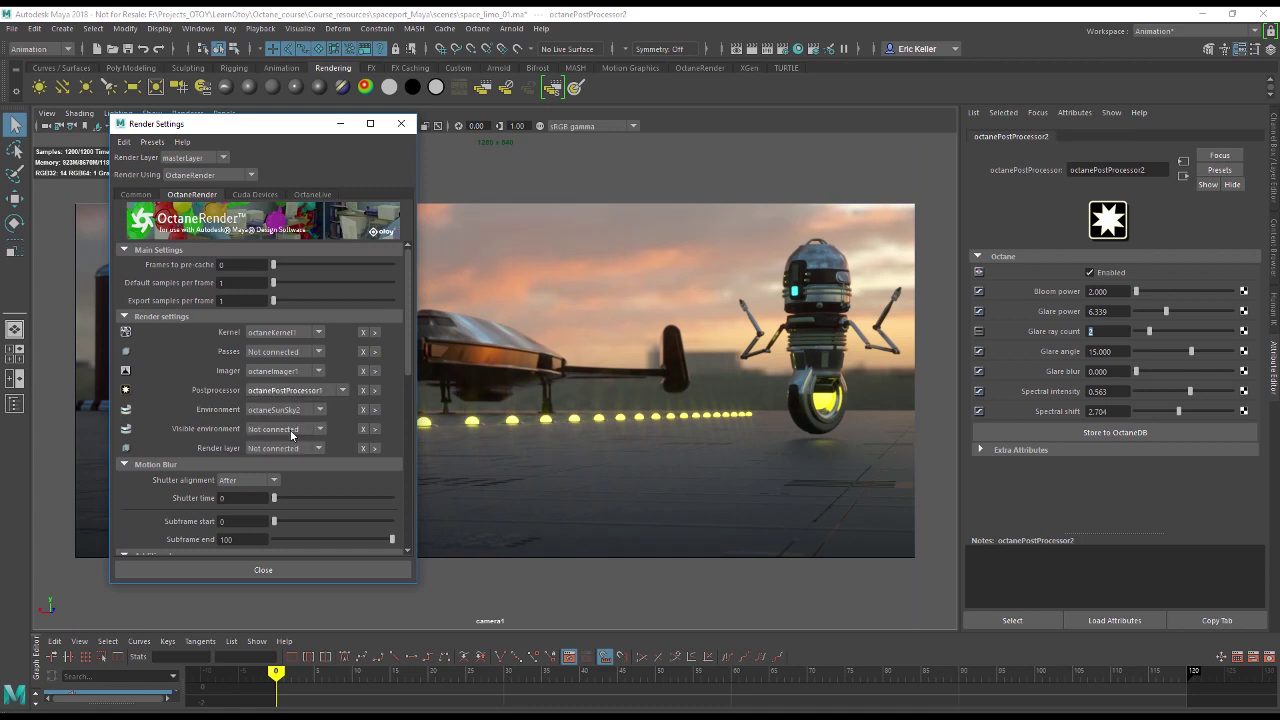
pyautogui.moveTo(234, 127); pyautogui.dragTo(79, 124)
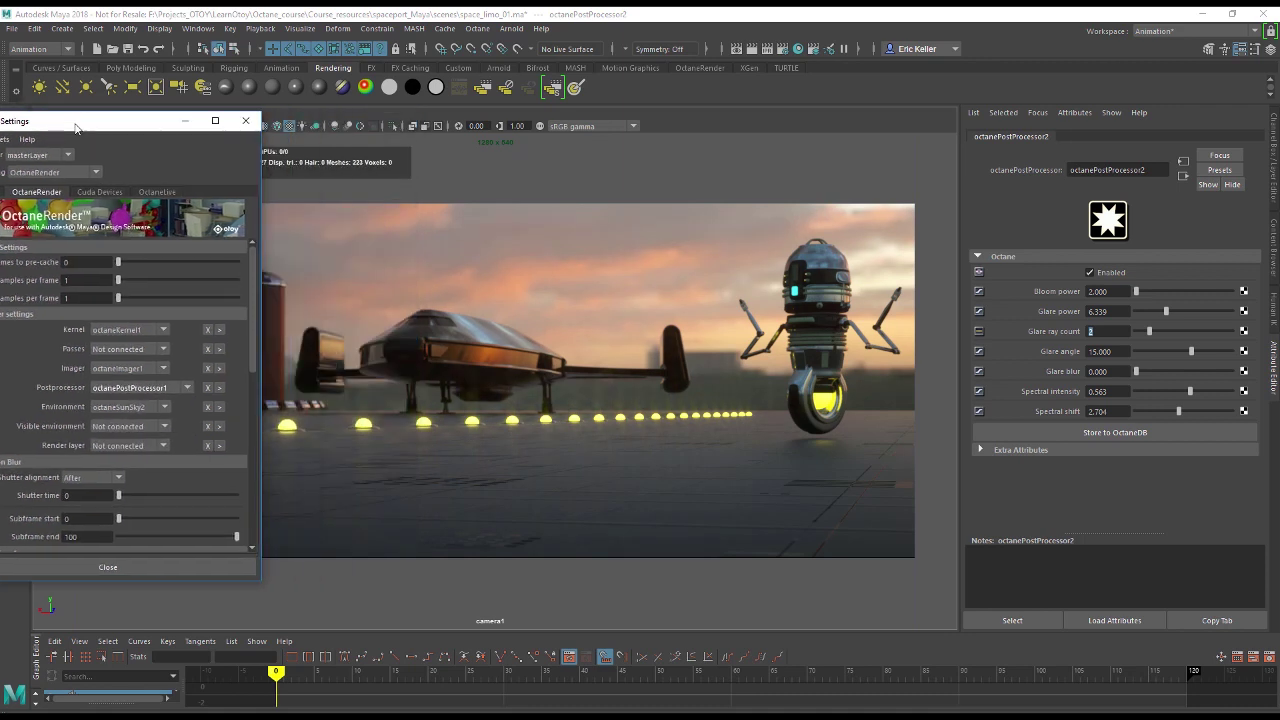
pyautogui.click(108, 388)
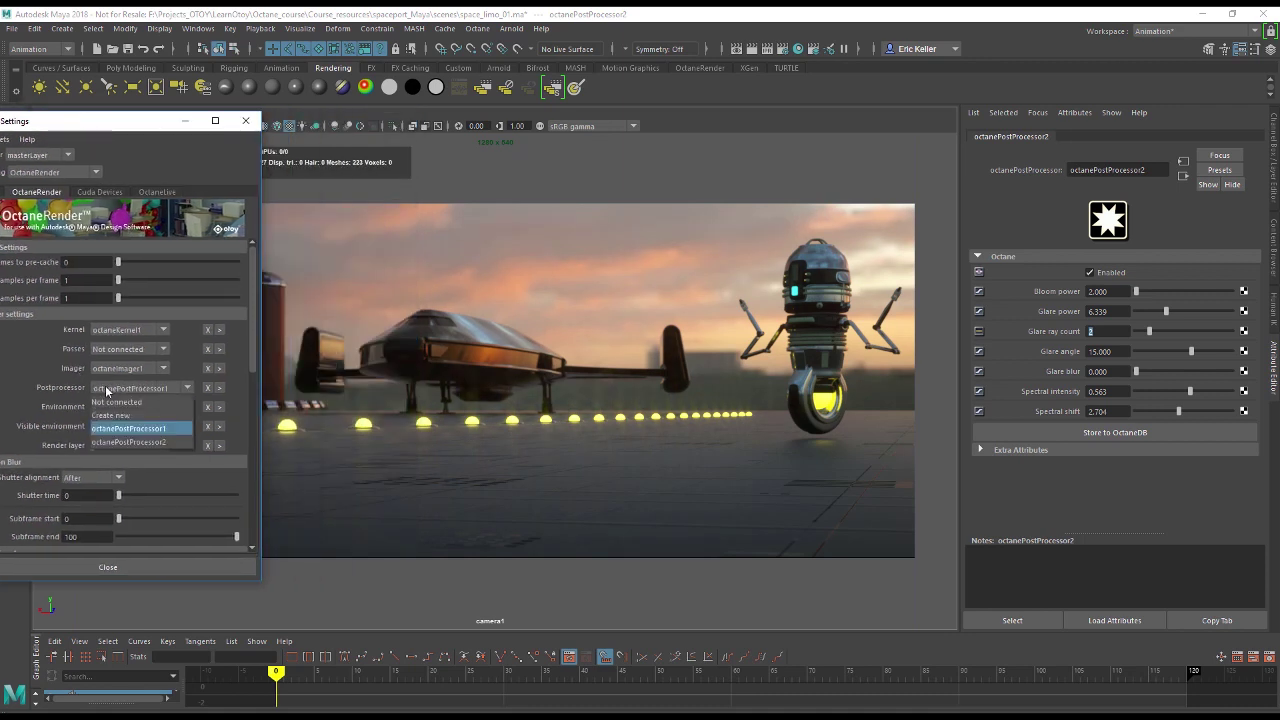
pyautogui.click(121, 444)
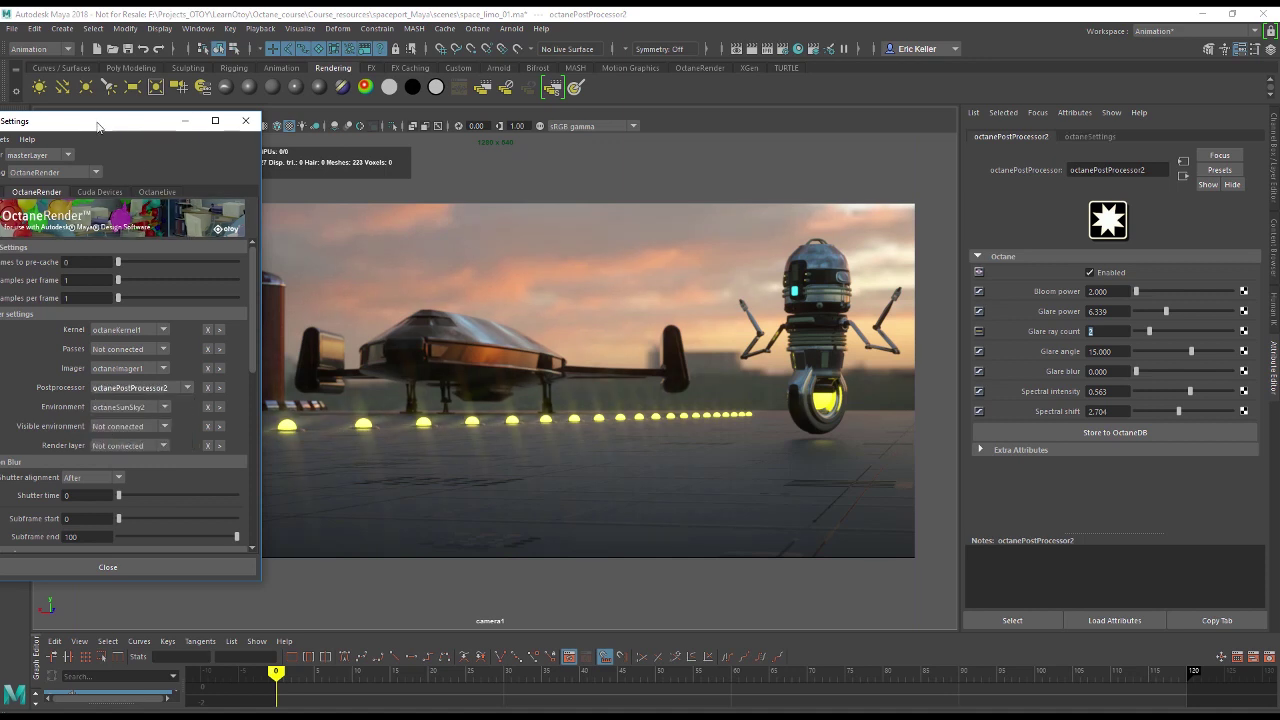
pyautogui.moveTo(97, 125); pyautogui.dragTo(329, 131)
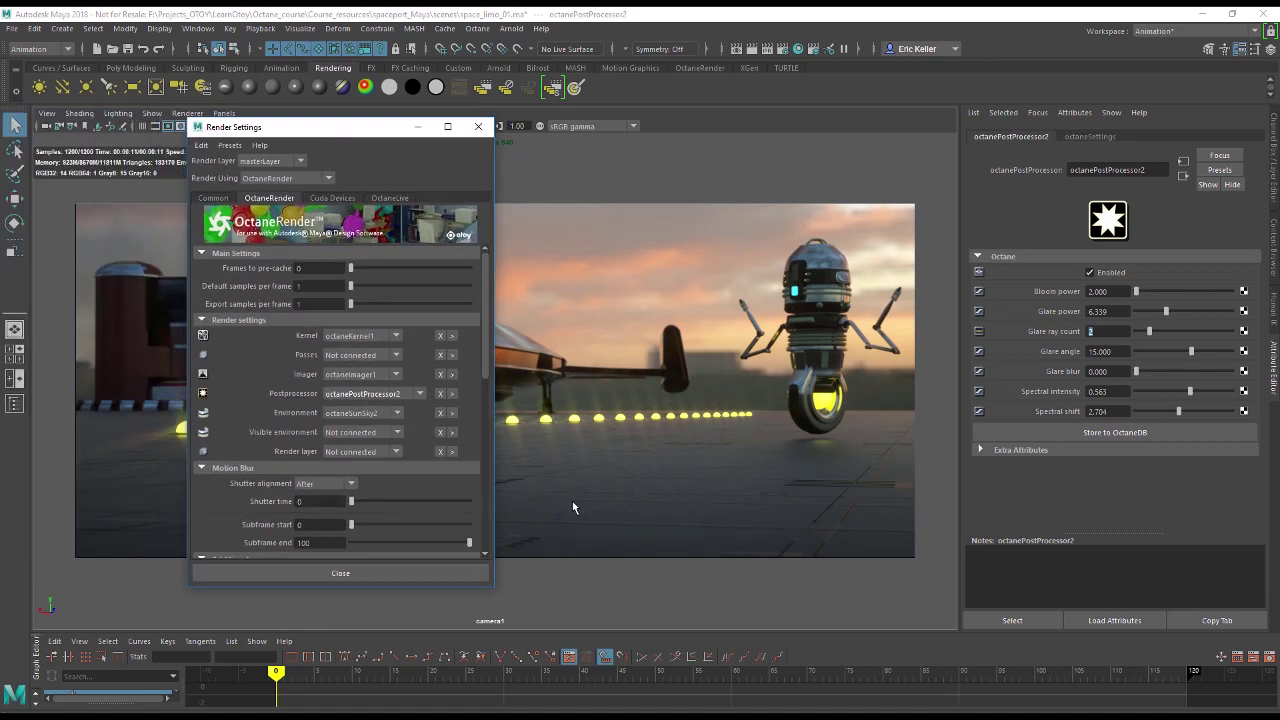